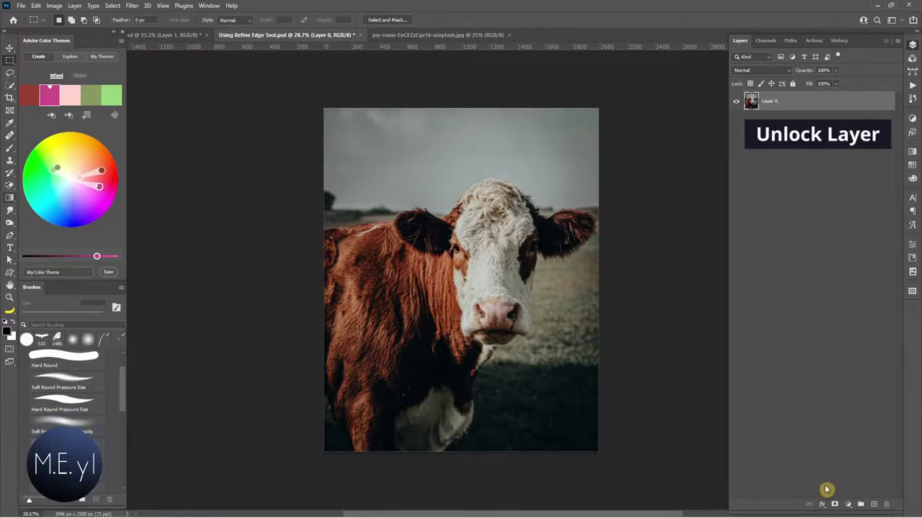
Step: Add a Curves adjustment layer with a curve that brightens and adds contrast, then compare before and after
click(847, 506)
click(868, 384)
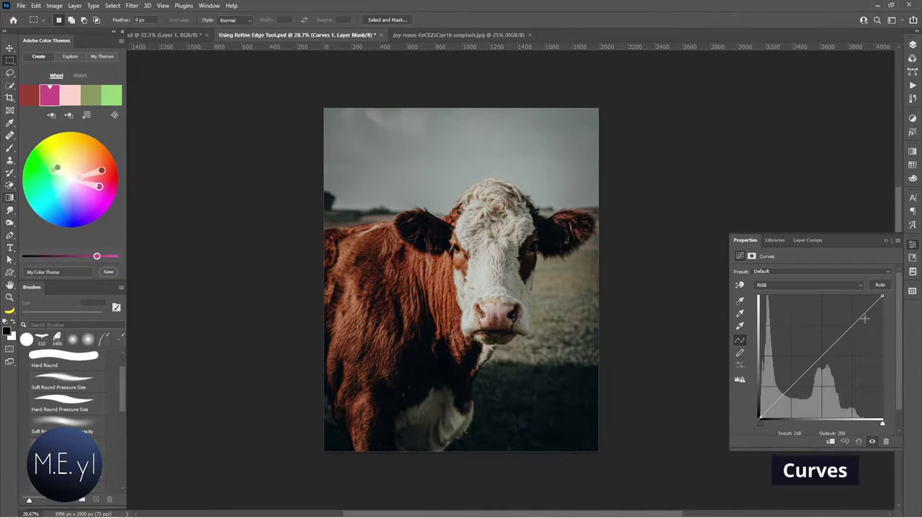
mouse_move(859, 319)
mouse_down()
mouse_move(846, 310)
mouse_move(825, 332)
mouse_up()
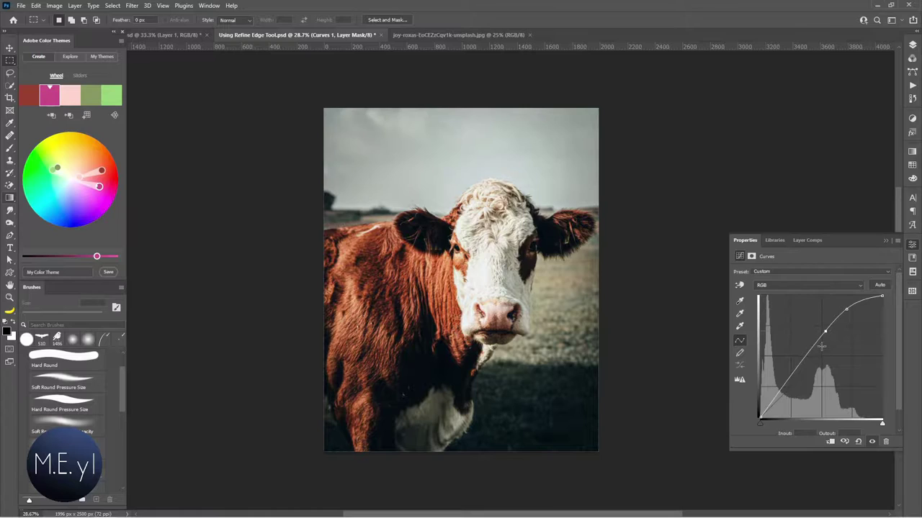
click(872, 442)
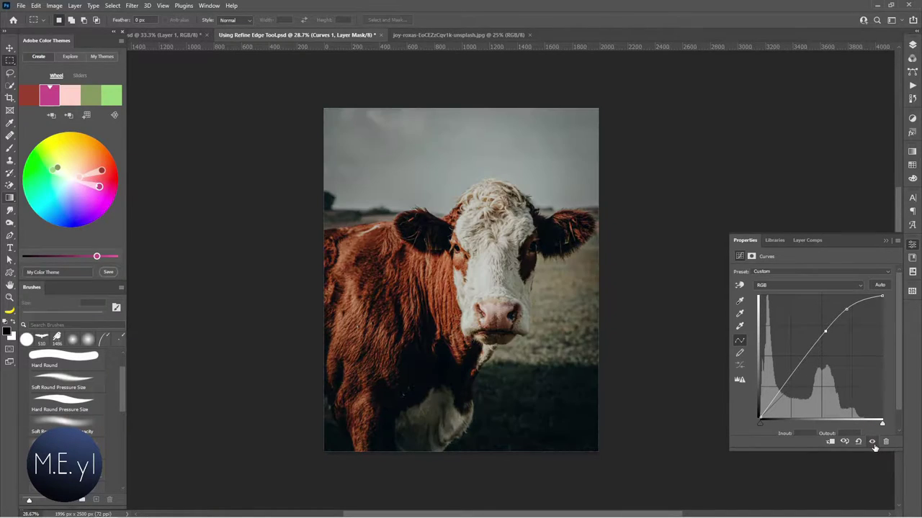
click(872, 442)
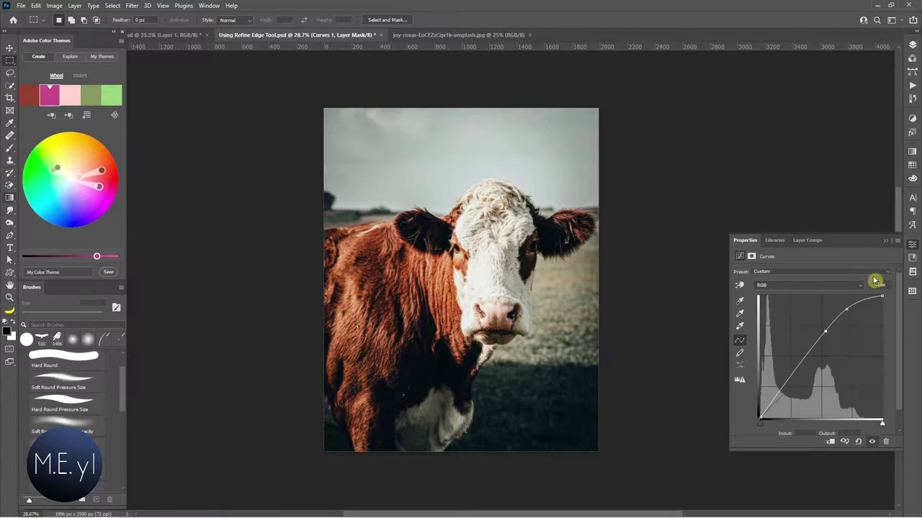
Step: Reset the curve, apply an automatic curve correction, and toggle it to compare
click(858, 441)
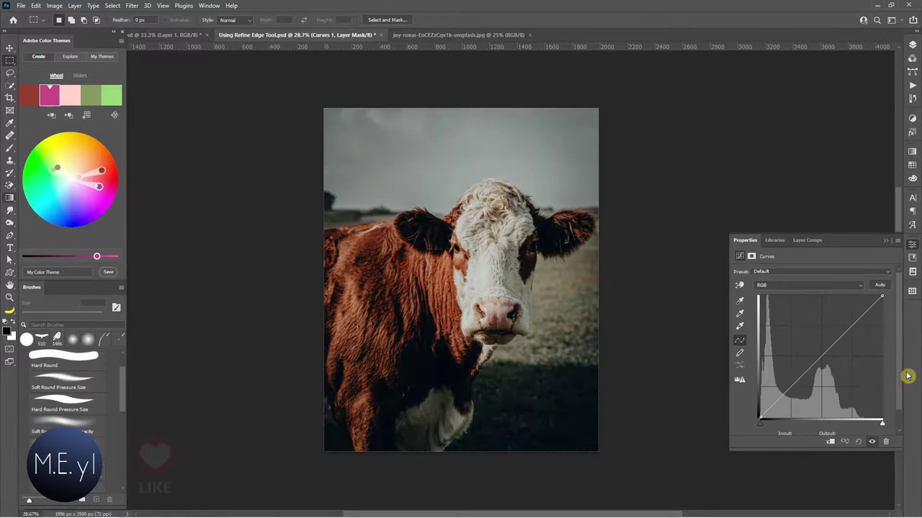
click(881, 285)
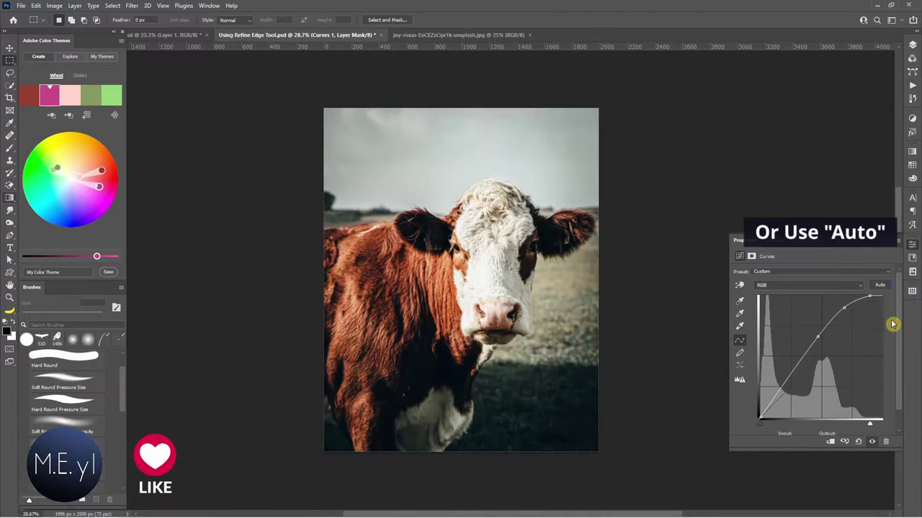
click(871, 442)
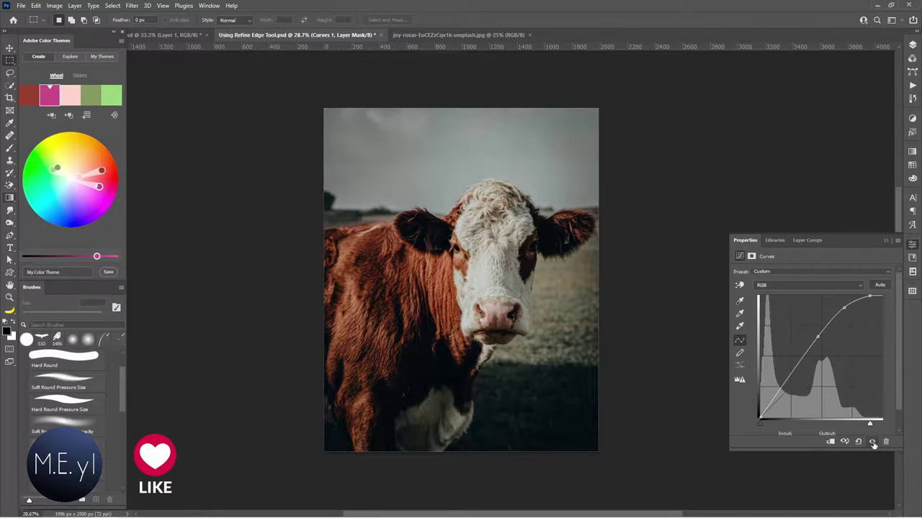
click(871, 443)
click(871, 442)
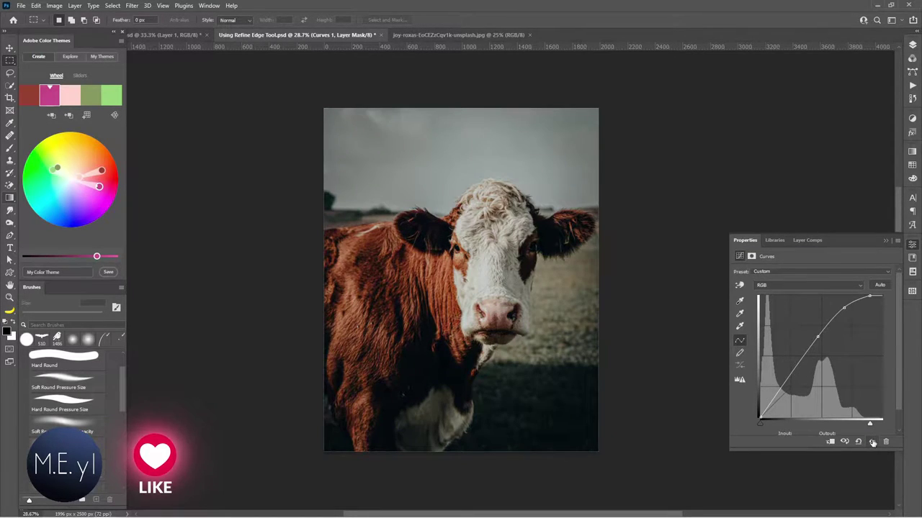
click(872, 442)
Step: Steepen the Red channel curve to warm the photo and slightly adjust the Blue curve
click(828, 285)
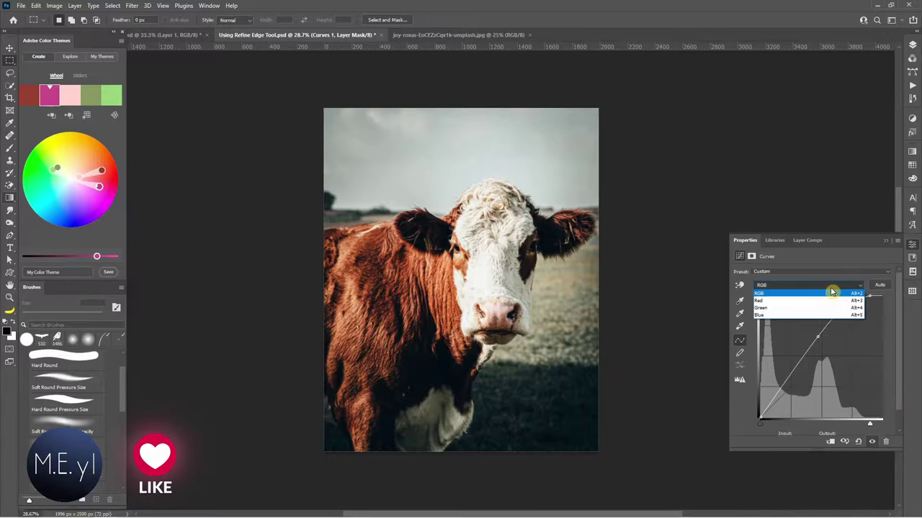
click(833, 300)
drag(886, 296, 872, 296)
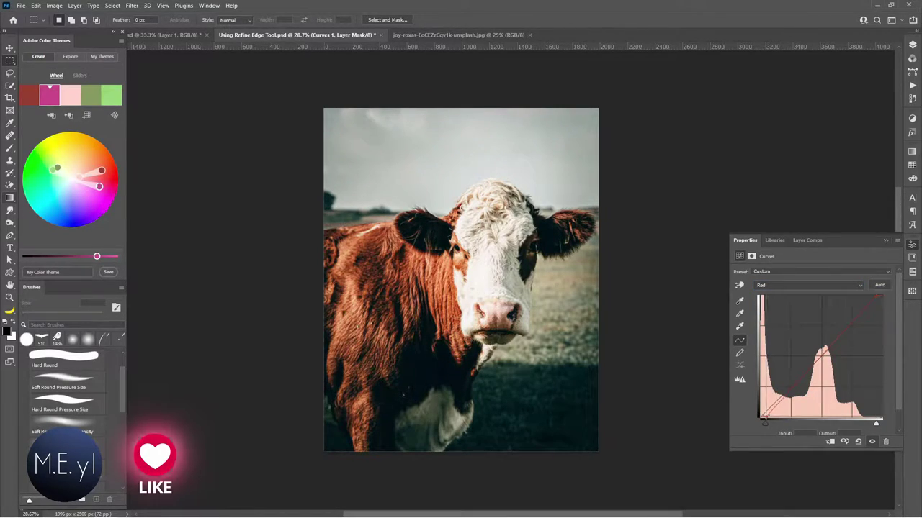
click(807, 285)
click(793, 317)
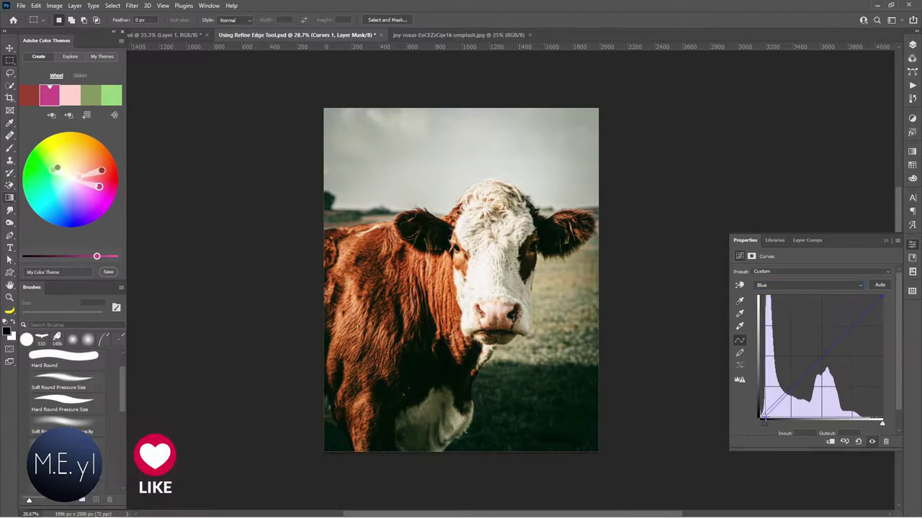
drag(879, 296, 881, 298)
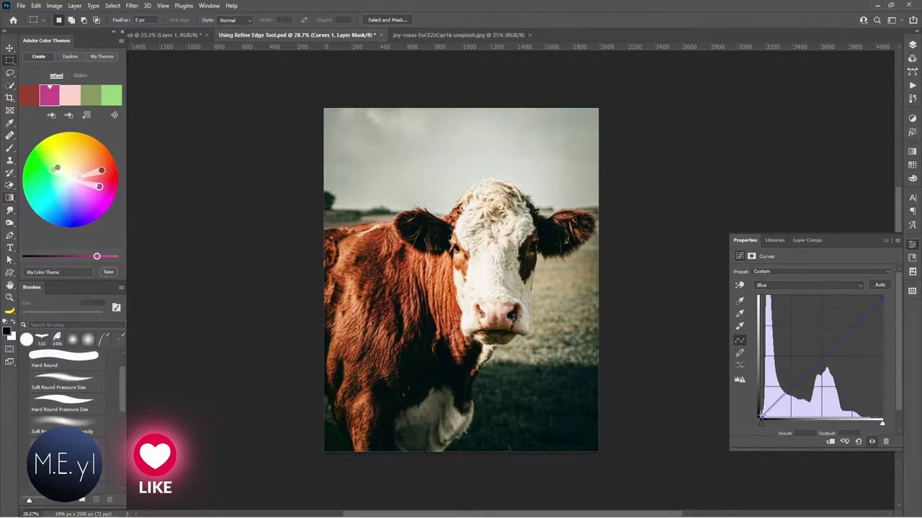
Step: Return to the combined RGB curve and toggle the Curves adjustment to compare the result
click(827, 285)
click(826, 288)
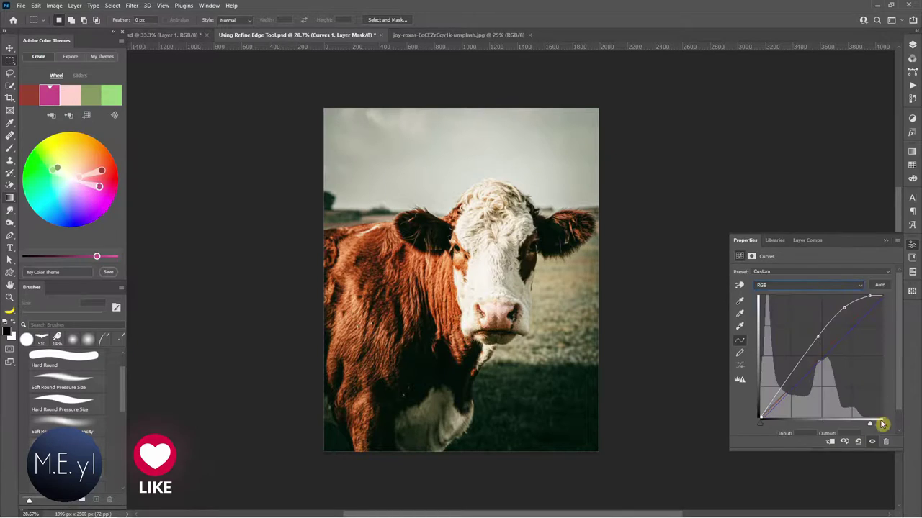
click(871, 442)
click(871, 442)
click(871, 442)
click(871, 442)
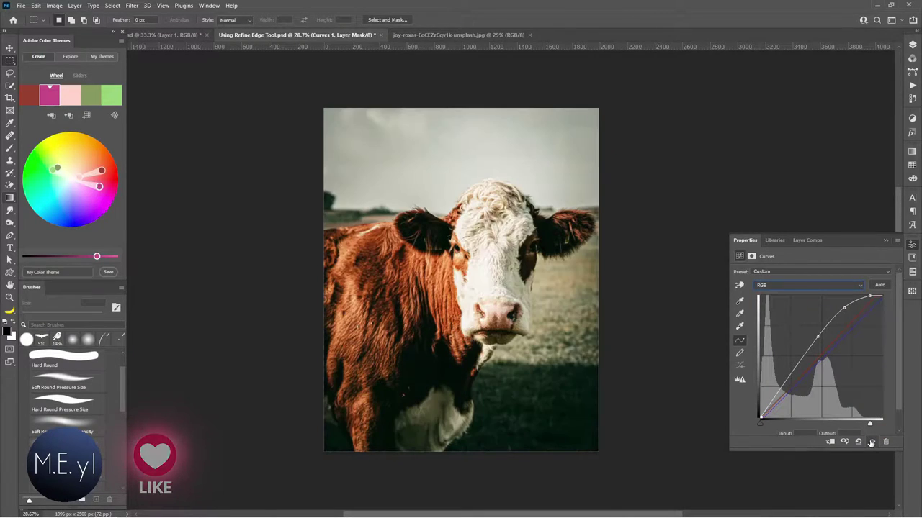
click(911, 46)
Step: Clip Curves 1 to Layer 0, then duplicate Layer 0 to the top as a hidden layer named Ori
alt+click(810, 110)
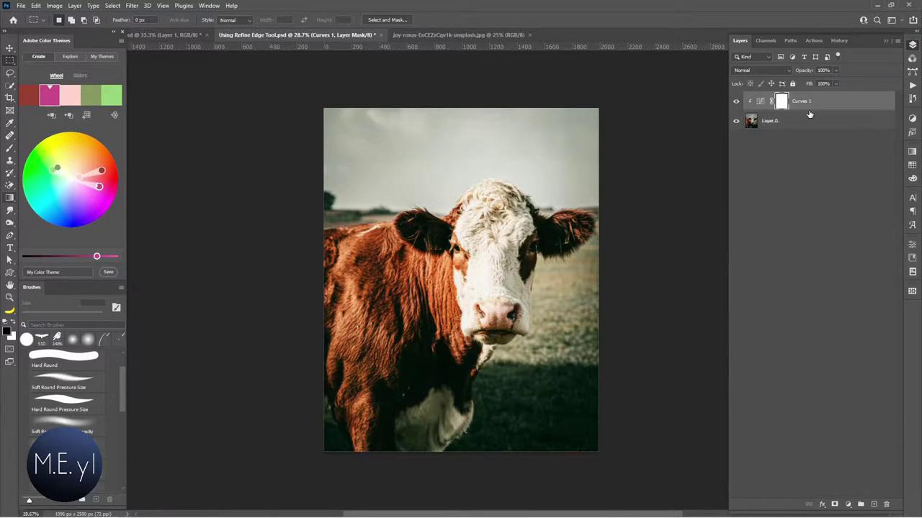
click(816, 120)
key(ctrl+j)
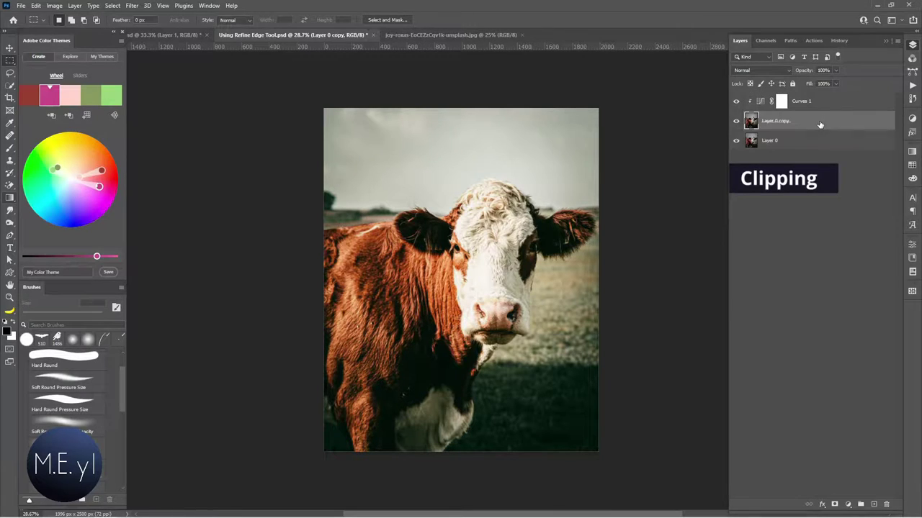
drag(818, 122, 816, 101)
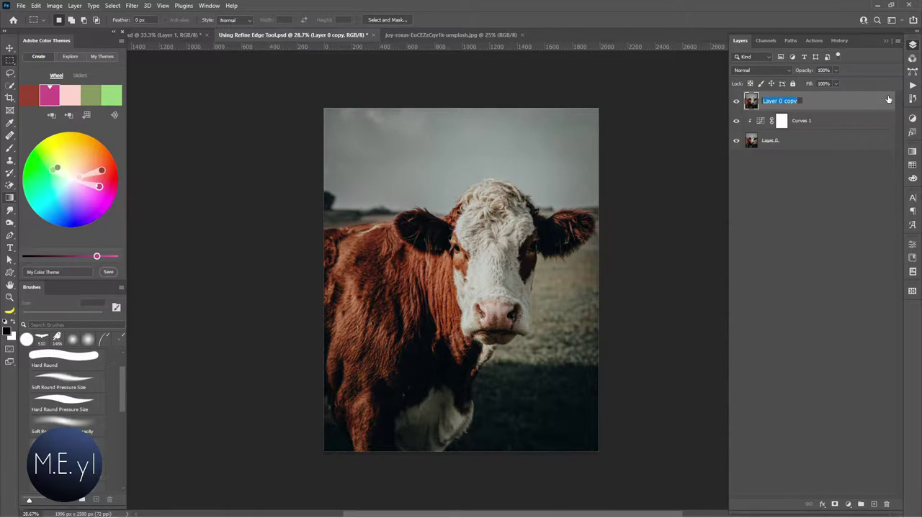
text(Ori)
key(Return)
click(736, 101)
Step: Stamp all visible layers above Curves 1 into a new layer named Merged
click(798, 124)
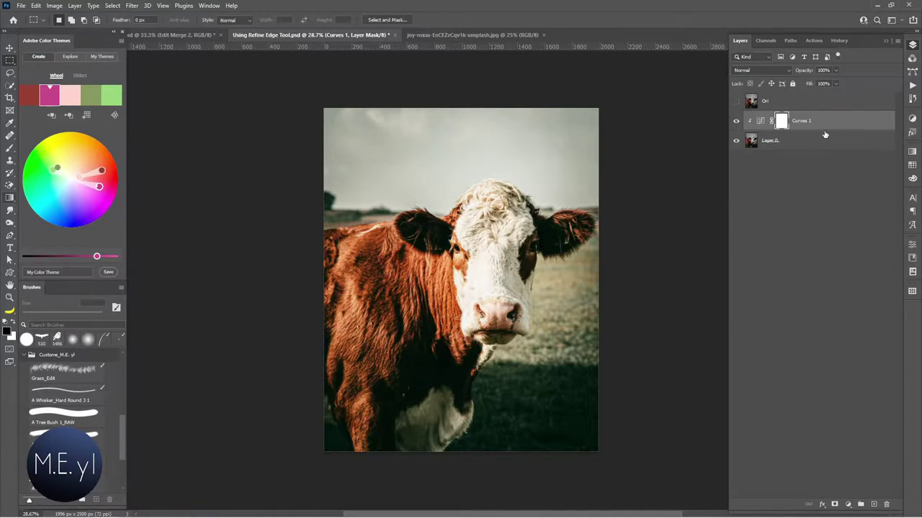
key(ctrl+shift+alt+e)
text(Merge)
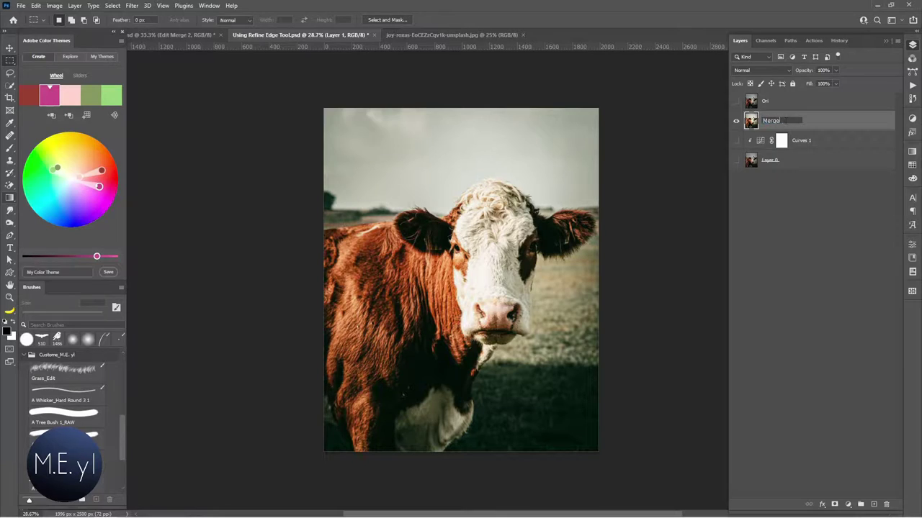
text(d)
key(Return)
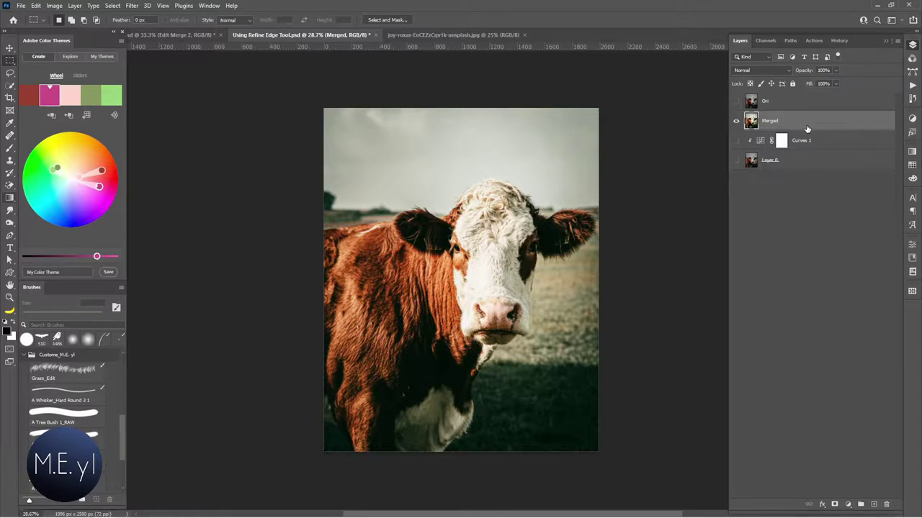
right_click(807, 129)
Step: Make Merged a smart object and apply Shadows/Highlights: Shadows 0, Highlights 47%, Radius 64 px
click(776, 248)
click(56, 5)
mouse_move(69, 31)
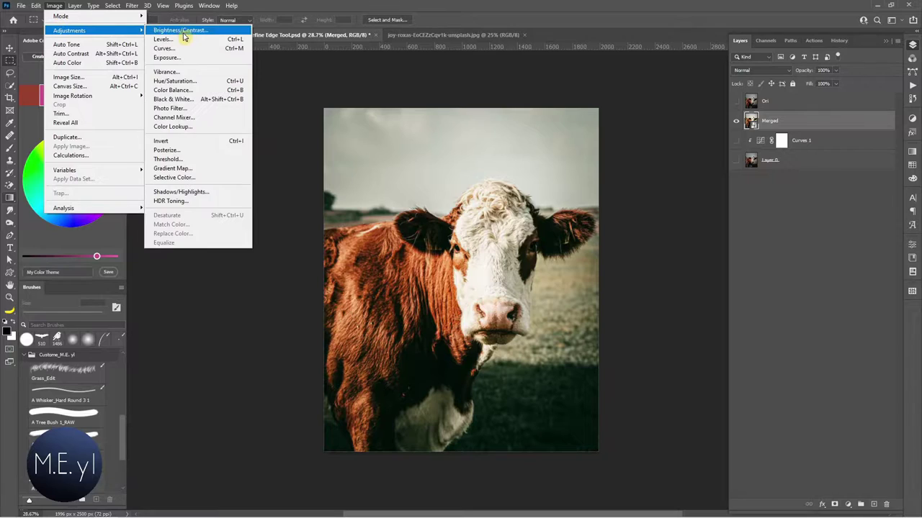
click(200, 193)
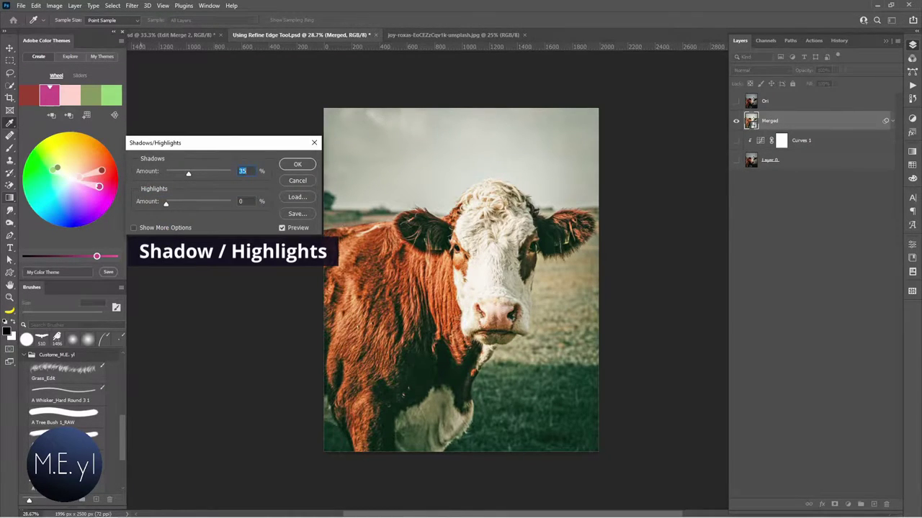
click(135, 229)
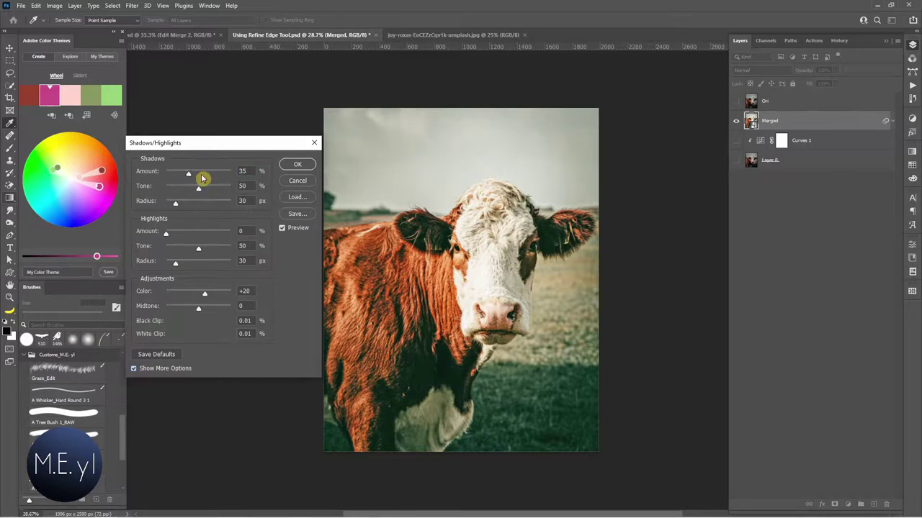
drag(191, 176, 166, 175)
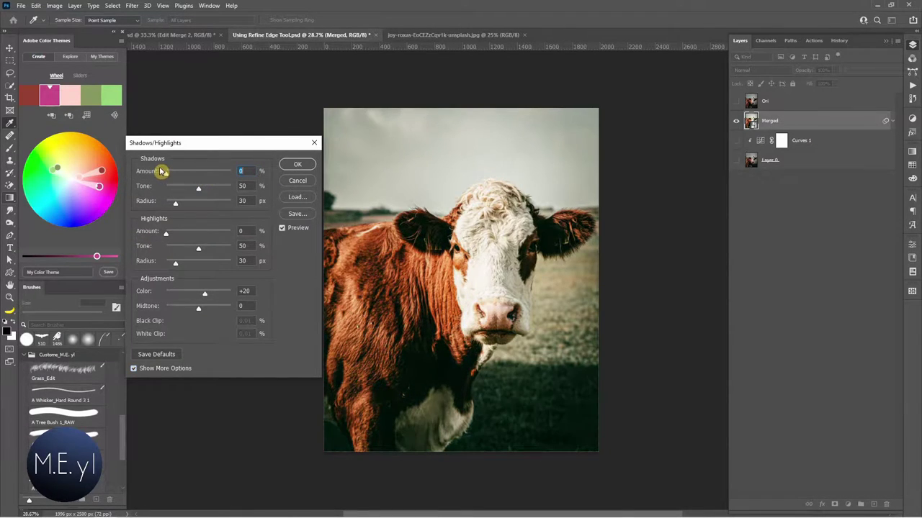
drag(166, 233, 187, 238)
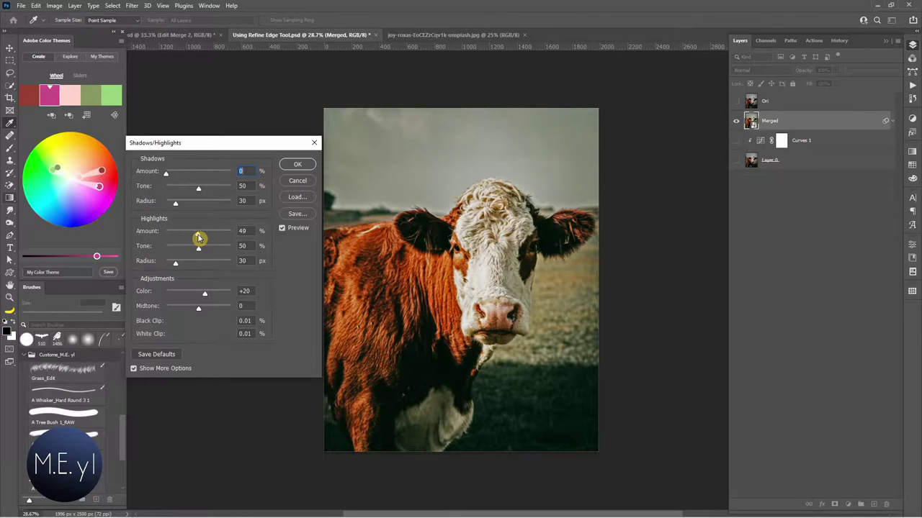
drag(177, 264, 188, 265)
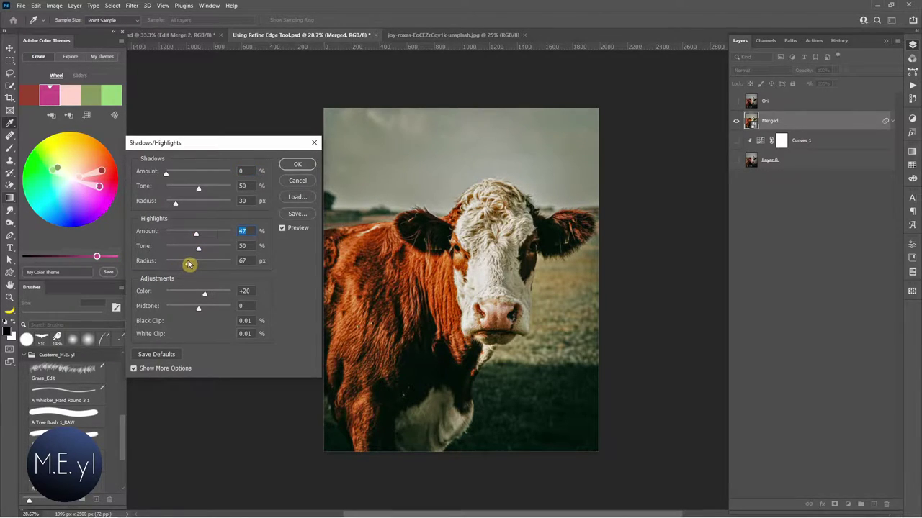
click(297, 165)
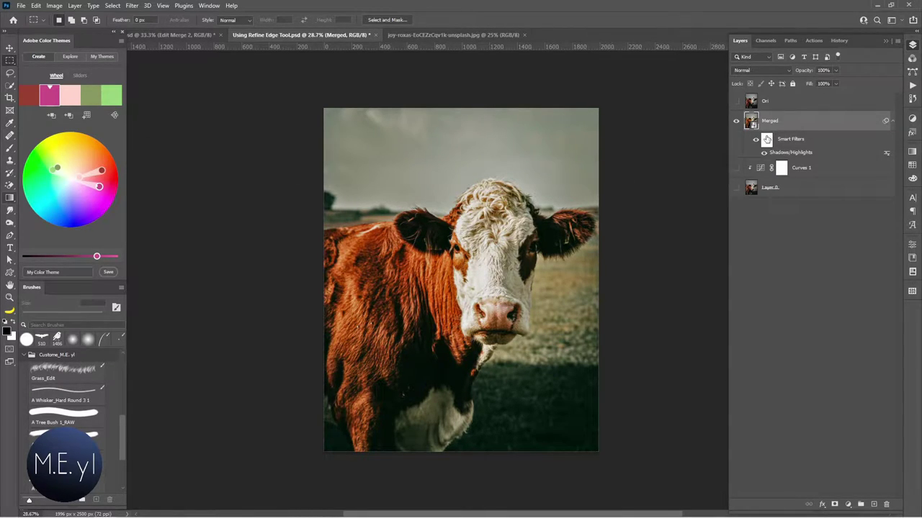
click(755, 140)
Step: Re-show the Shadows/Highlights filter and drag the highland cow landscape into the composite
click(756, 140)
click(482, 34)
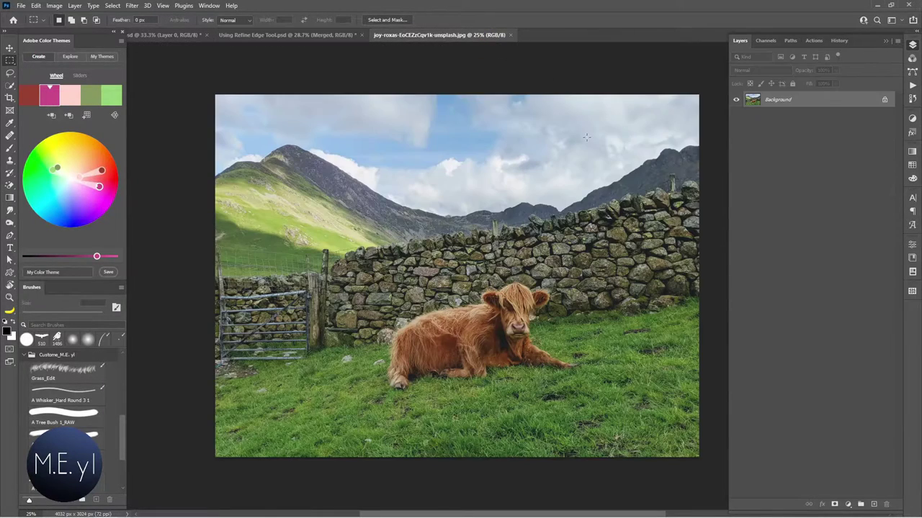
click(885, 100)
key(v)
drag(435, 197, 342, 91)
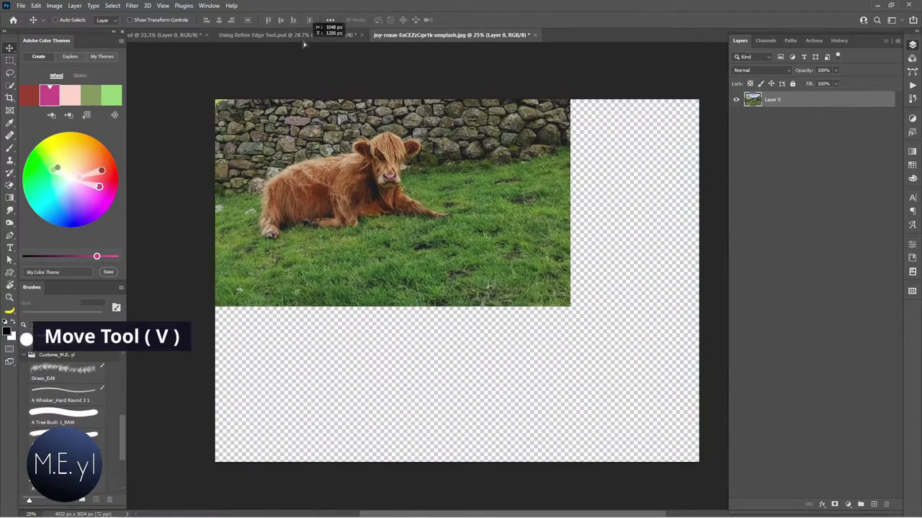
drag(493, 299, 533, 276)
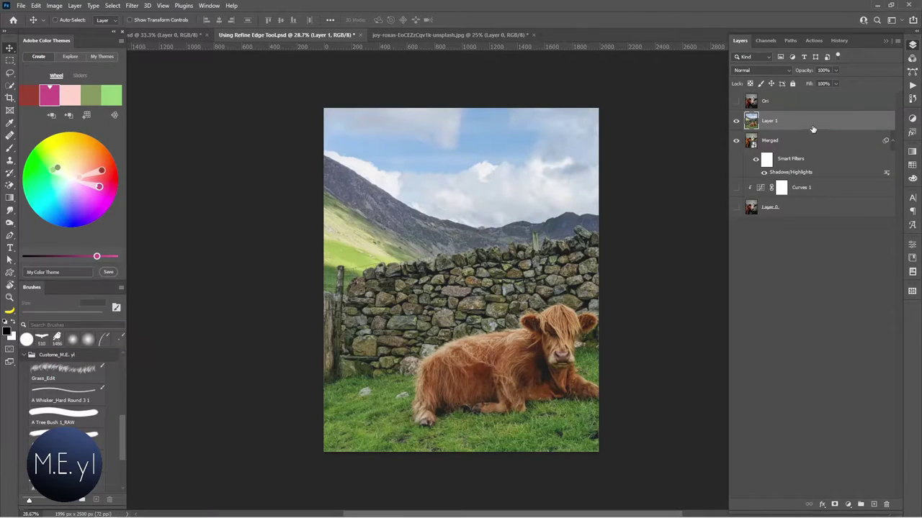
Step: Convert the landscape to a smart object and scale it to 94.69%, aligning at reduced opacity
right_click(812, 130)
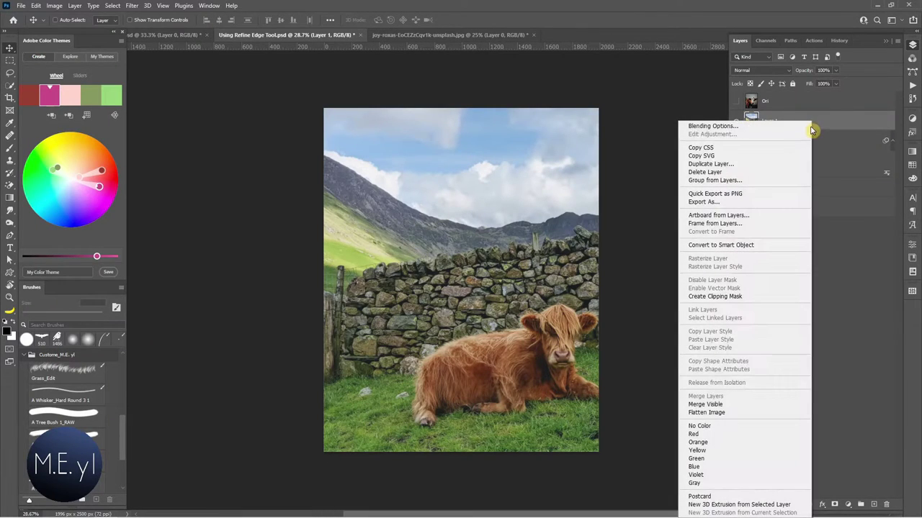
click(770, 246)
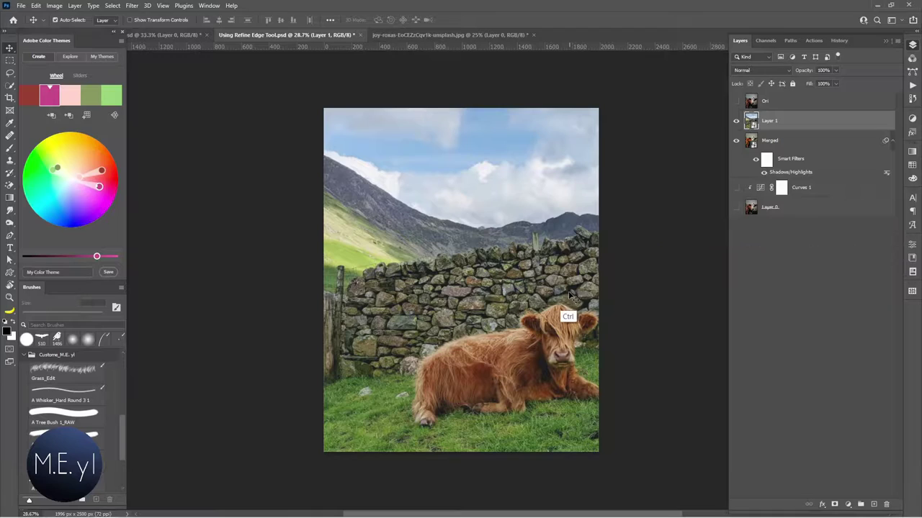
key(ctrl+t)
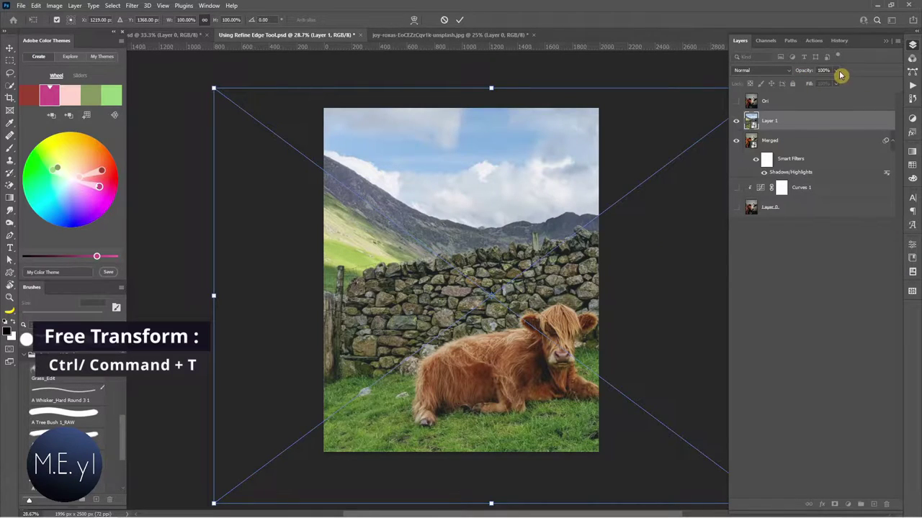
drag(836, 72, 815, 84)
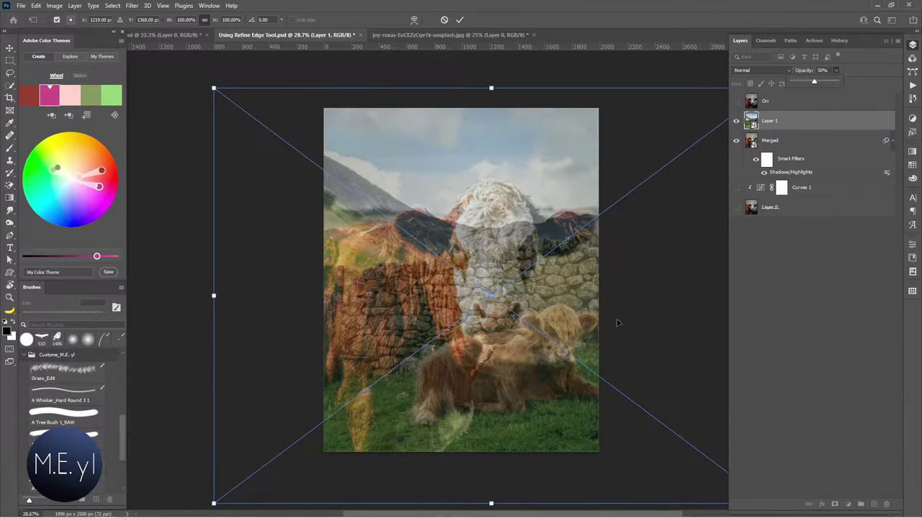
drag(617, 323, 622, 337)
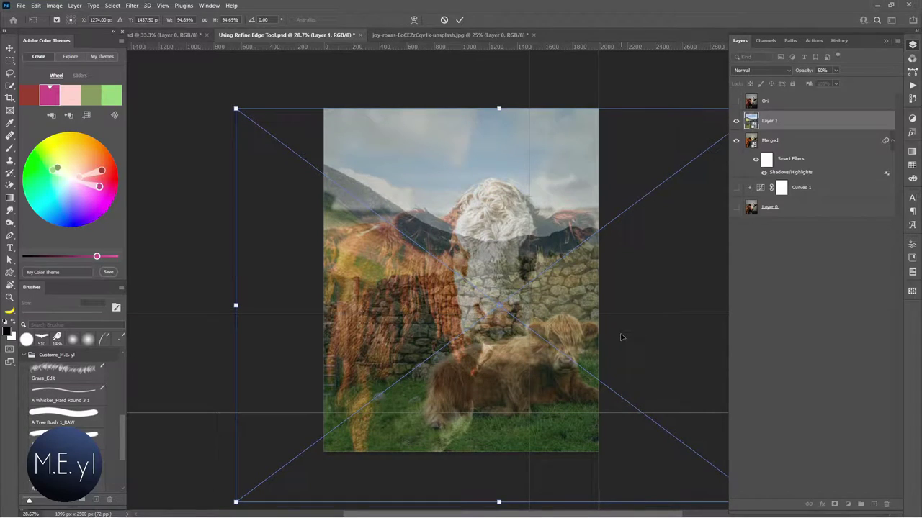
key(0)
key(Return)
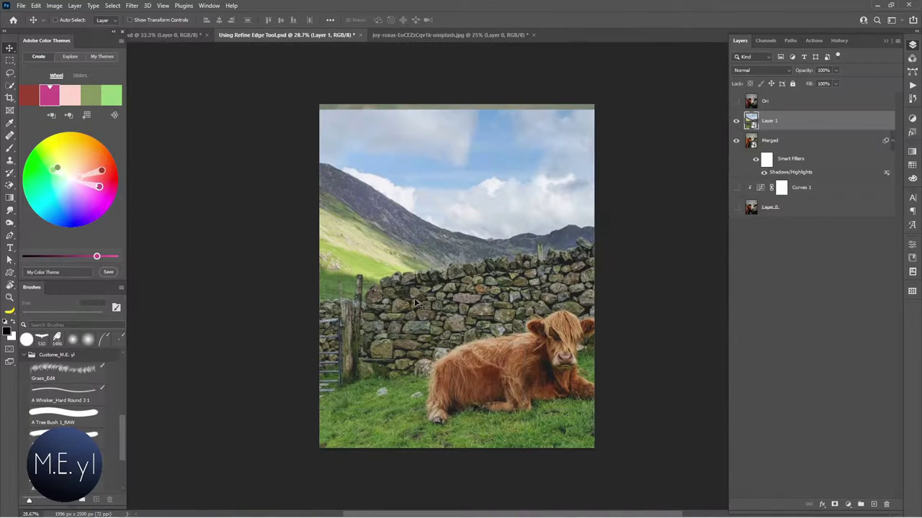
drag(828, 83, 814, 84)
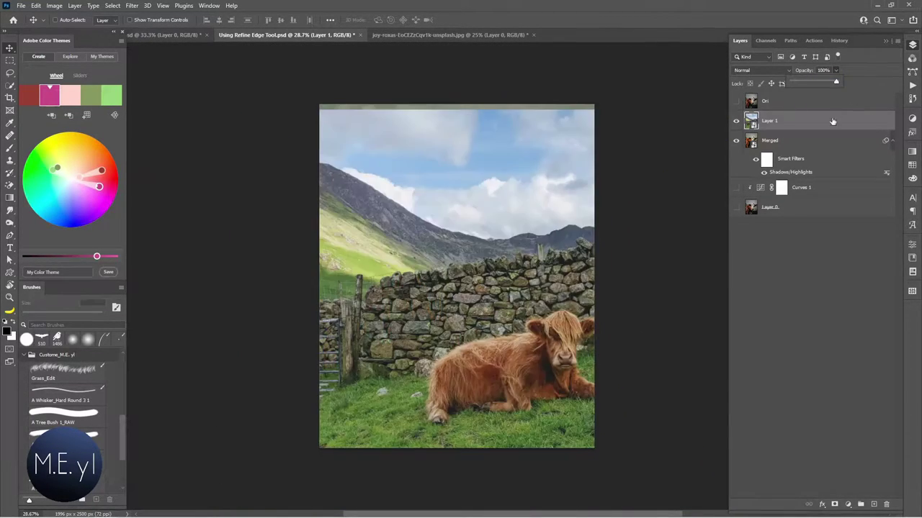
Step: Rename the landscape layer 'Cow with Background' and the Merged layer 'Cow 1'
key(m)
double_click(769, 120)
text(Cow with Background)
key(Tab)
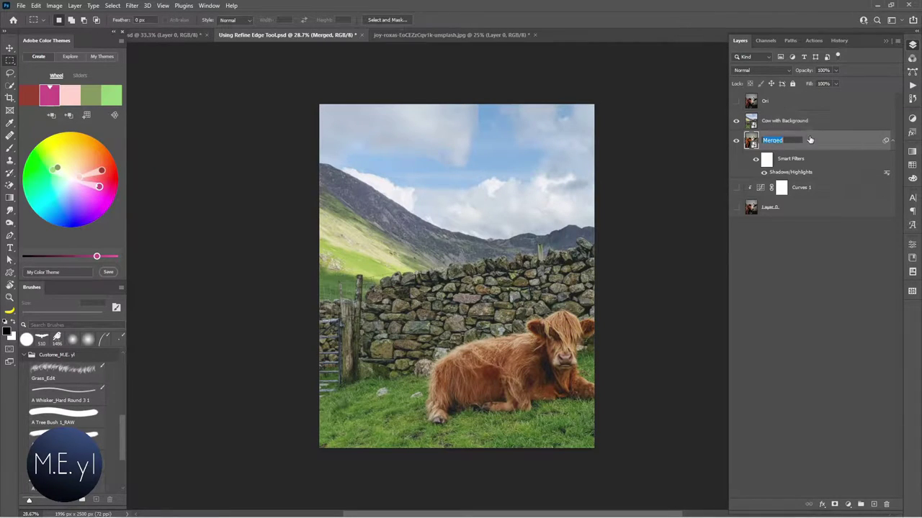
text(Cow 1)
click(808, 123)
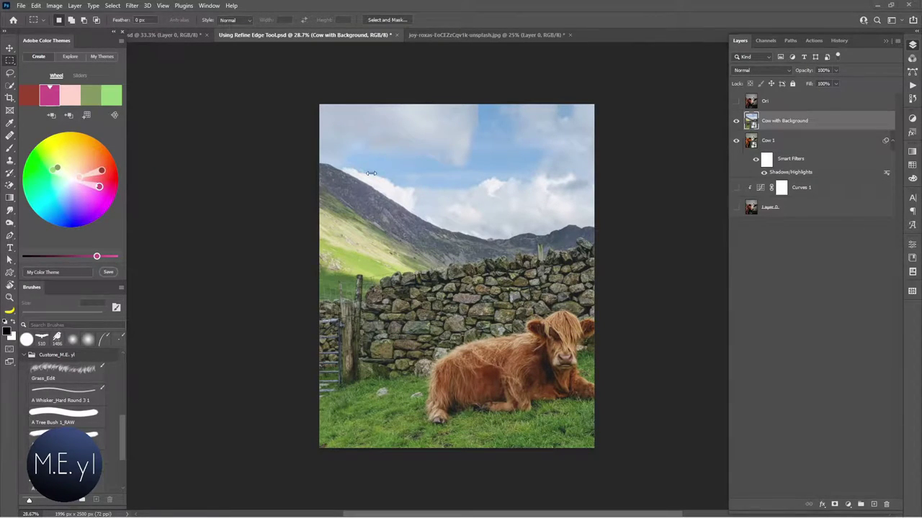
click(37, 5)
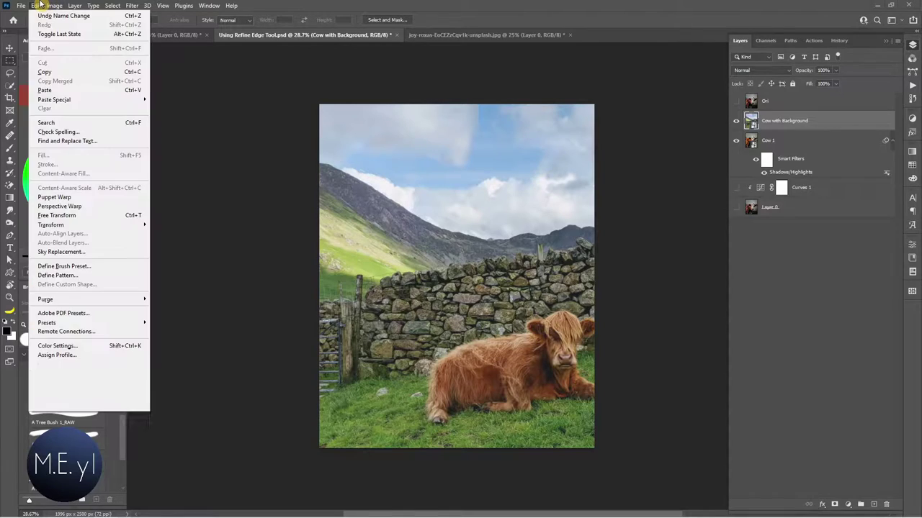
Step: Replace the sky with the Spectacular rainbow preset, output to new layers, and collapse the group
click(50, 252)
click(244, 174)
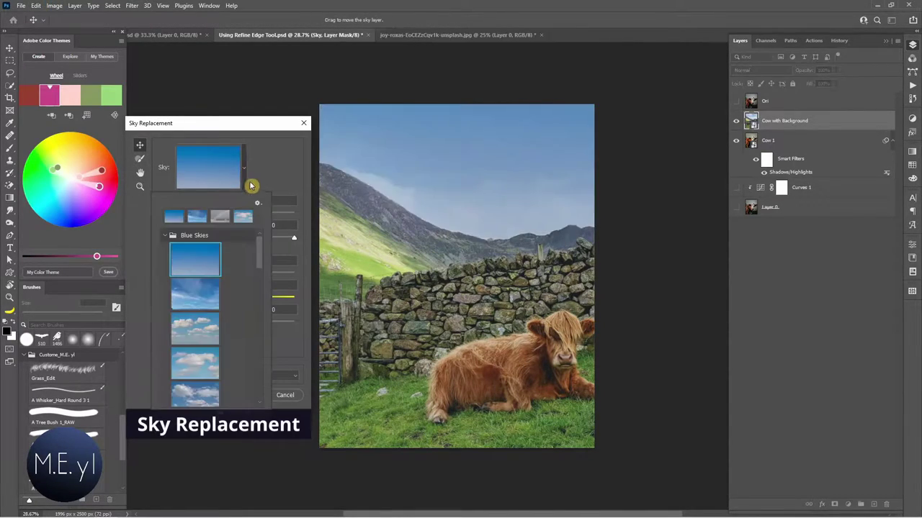
scroll(260, 266, down, 2)
click(196, 281)
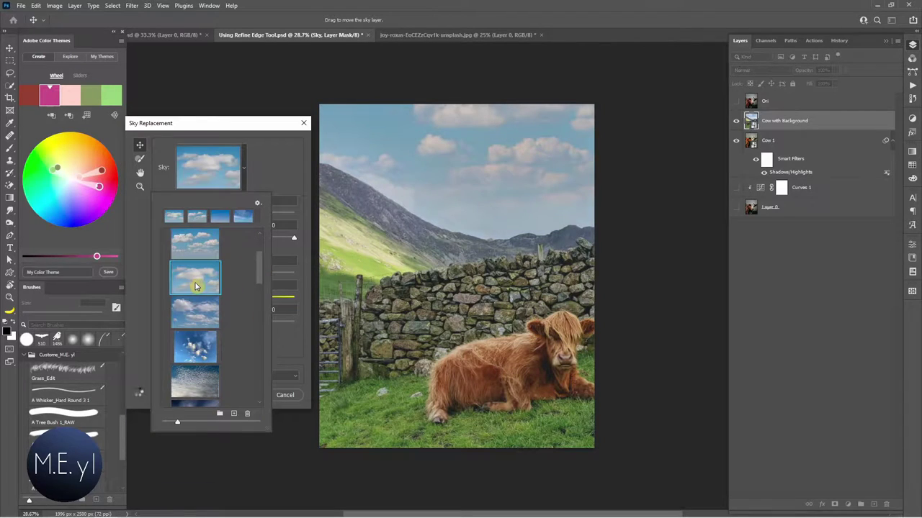
key(Down)
key(Down)
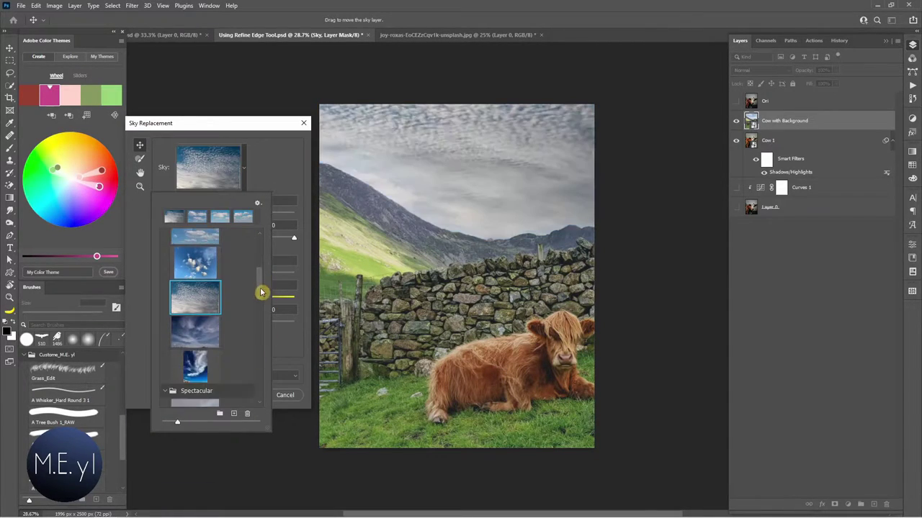
scroll(262, 299, down, 3)
click(195, 315)
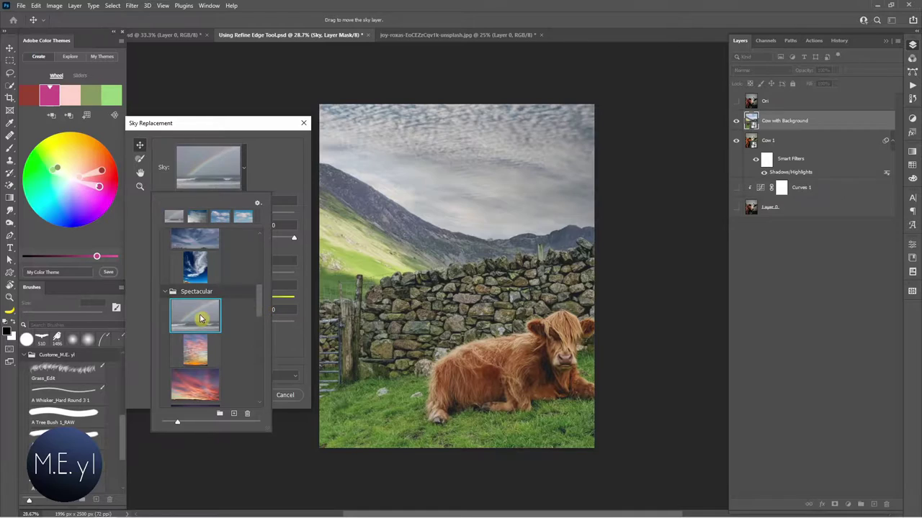
click(271, 175)
click(221, 376)
click(215, 386)
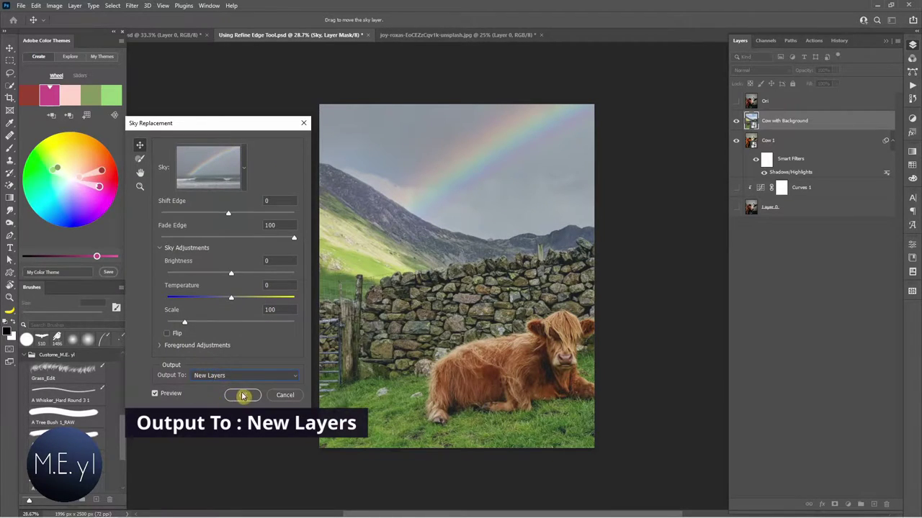
click(244, 397)
click(746, 117)
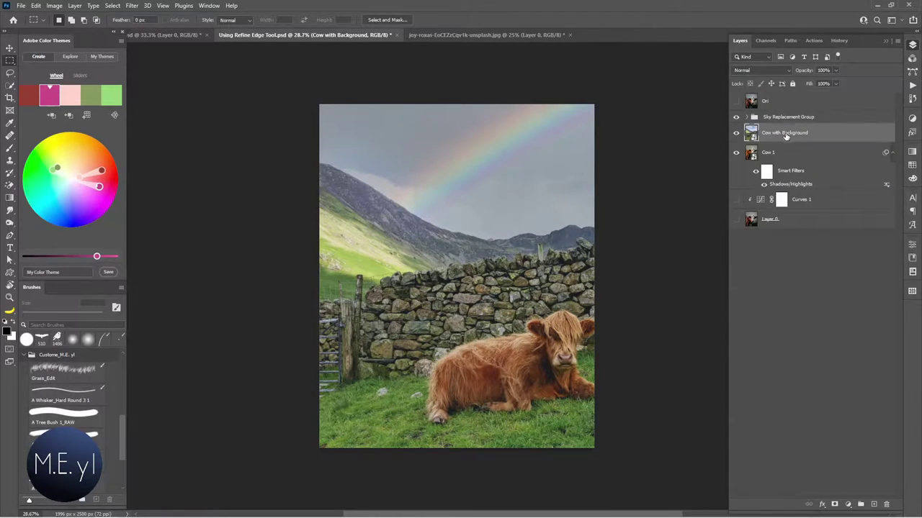
Step: Merge the sky group and Cow with Background into one smart object beneath Cow 1, then select Cow 1
shift+click(807, 122)
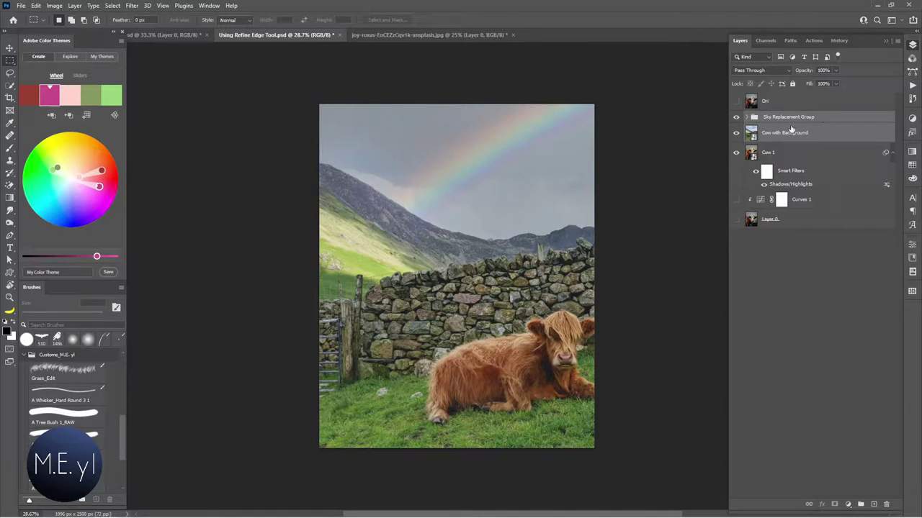
right_click(797, 132)
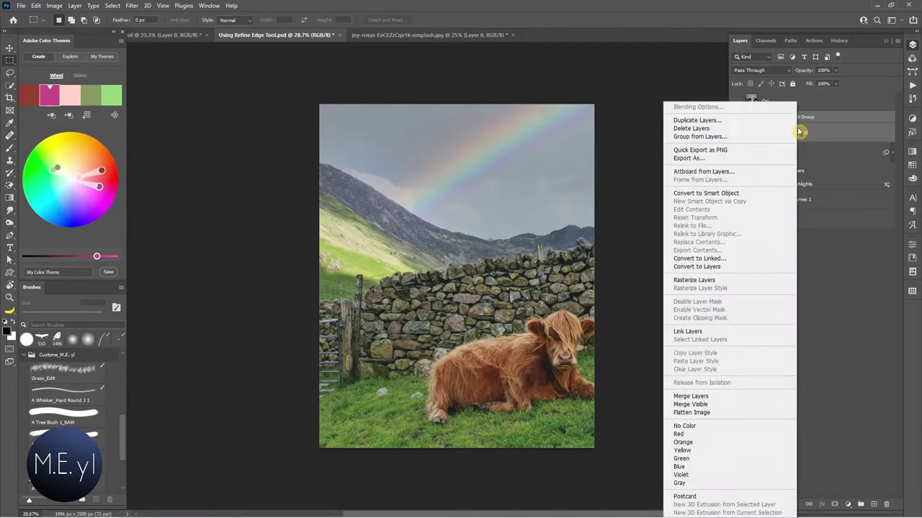
click(758, 192)
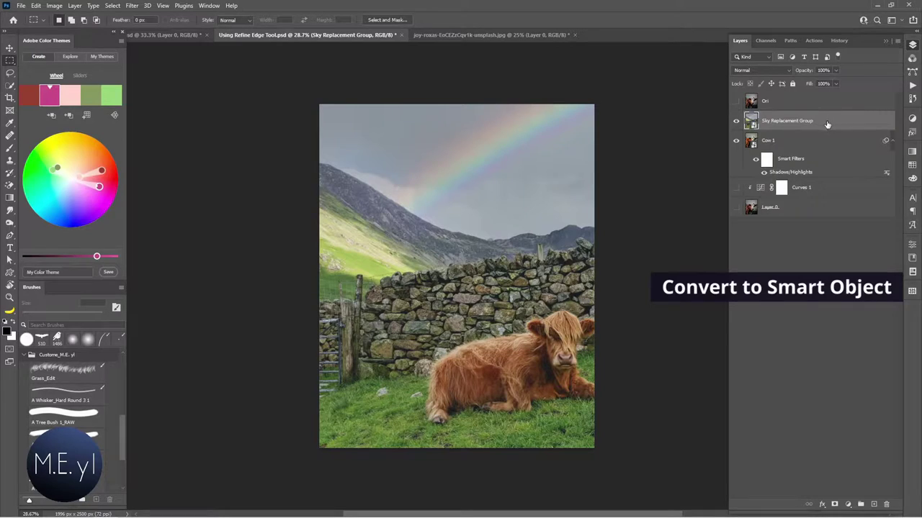
drag(827, 125, 818, 182)
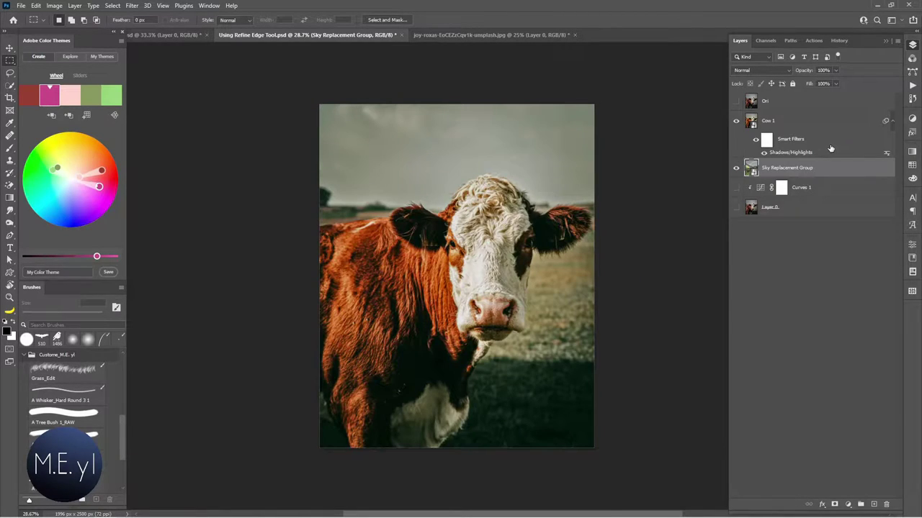
click(823, 122)
Step: Select the cow with Select Subject, add the bottom-left strip, and enter Select and Mask
key(b)
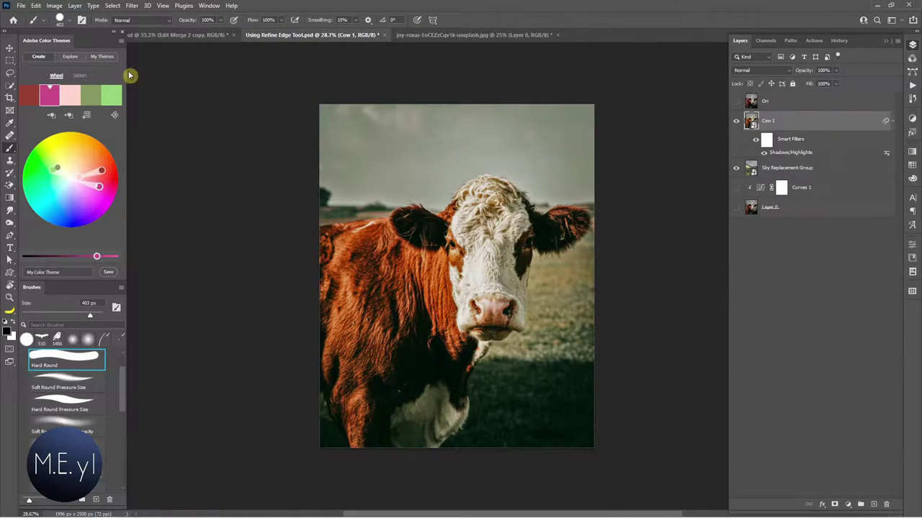
click(10, 87)
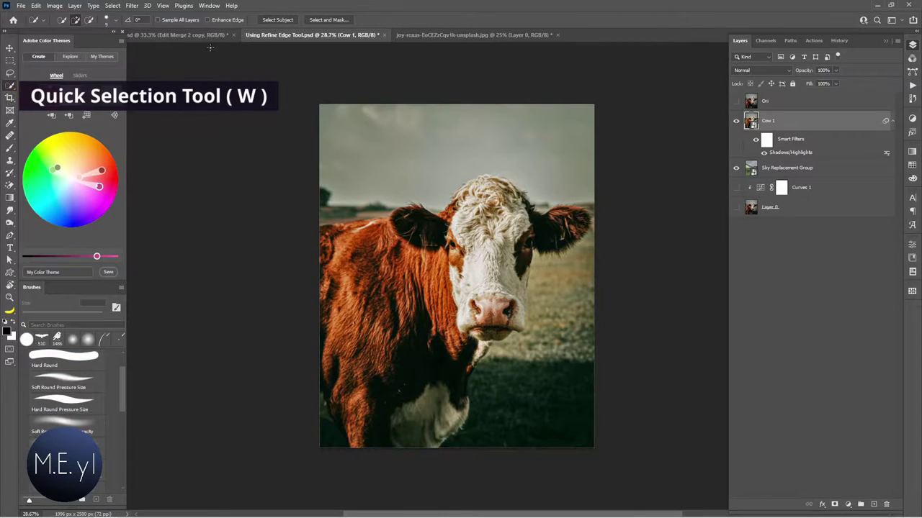
click(287, 23)
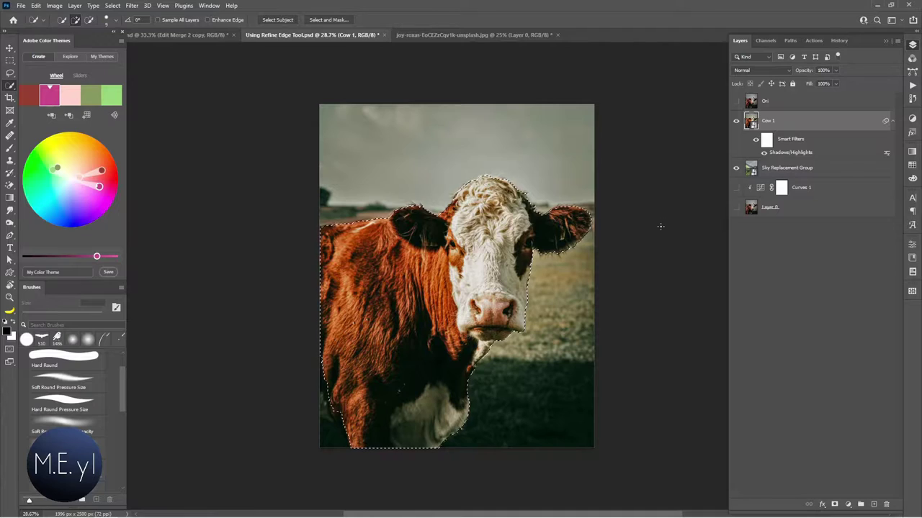
key(ctrl+alt)
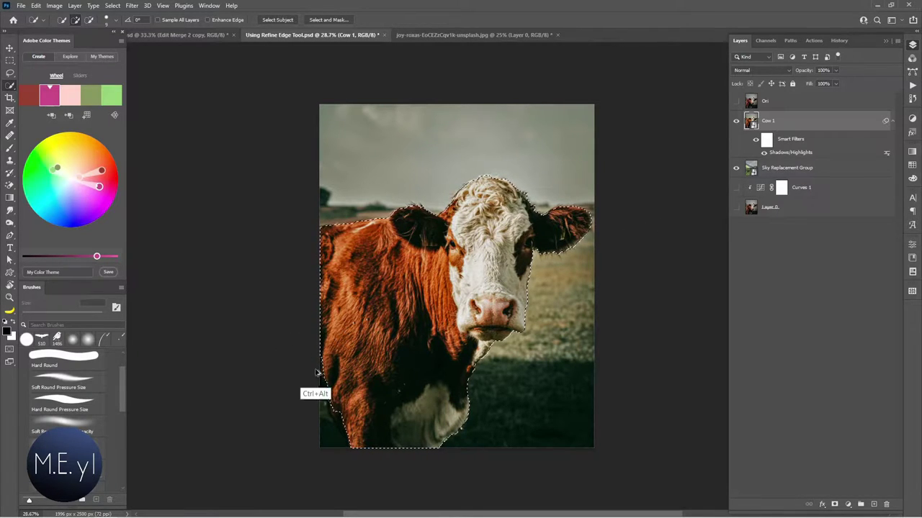
drag(317, 345, 338, 446)
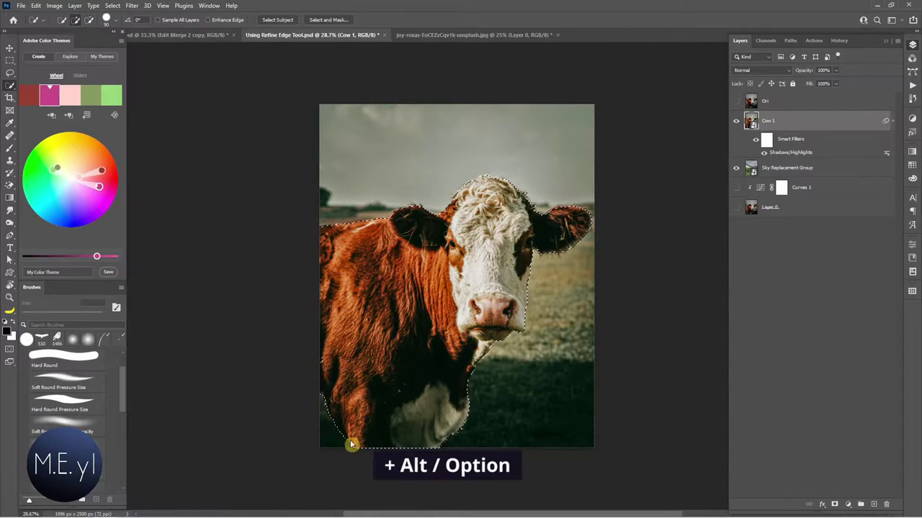
click(340, 20)
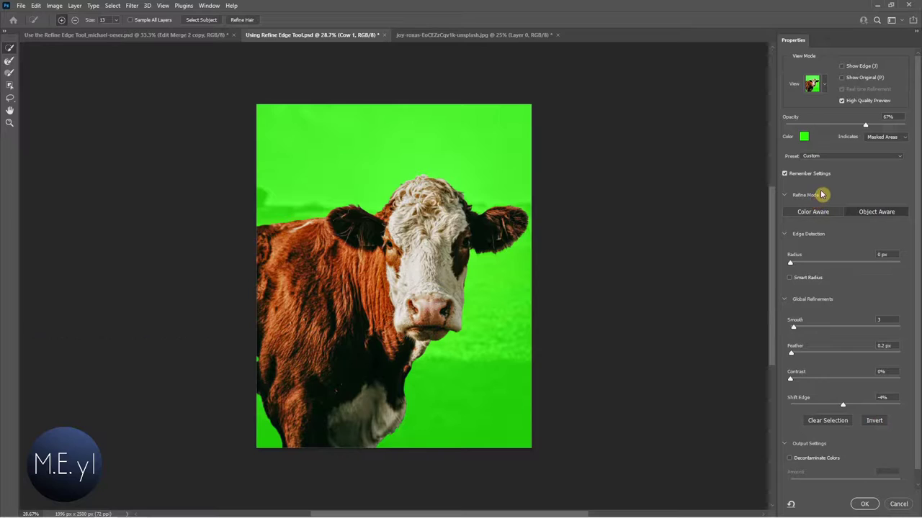
Step: Refine Edge Brush over the right ear, lower-left edge and chest, then fit the image on screen
key(r)
scroll(241, 268, up, 5)
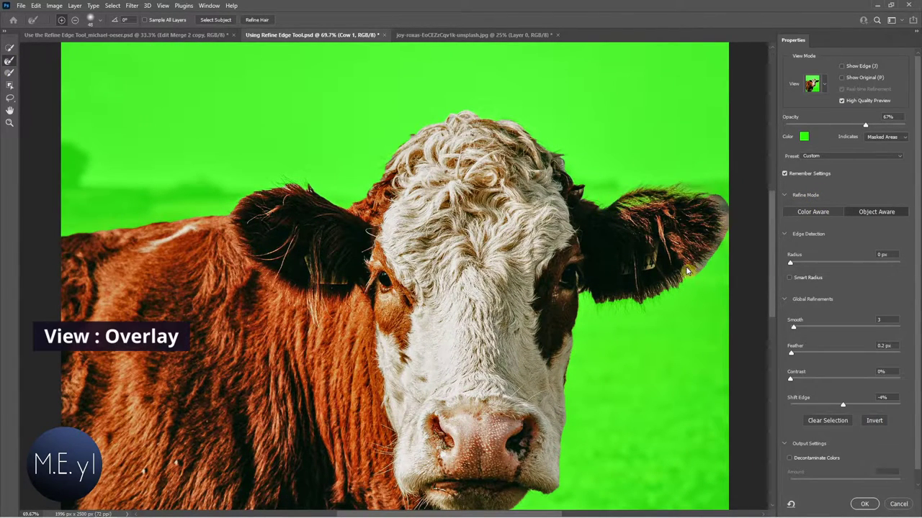
drag(648, 213, 633, 296)
scroll(360, 216, down, 1)
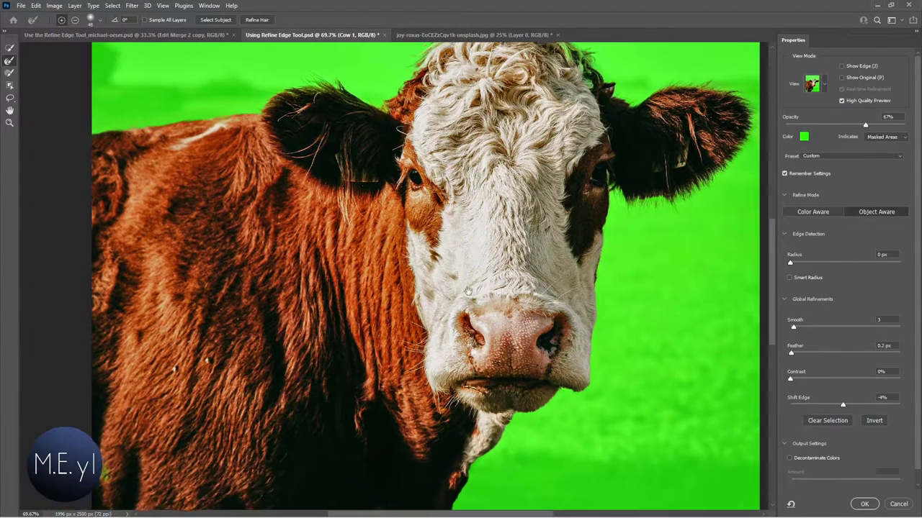
mouse_move(403, 413)
mouse_down()
mouse_move(458, 175)
mouse_move(552, 94)
mouse_up()
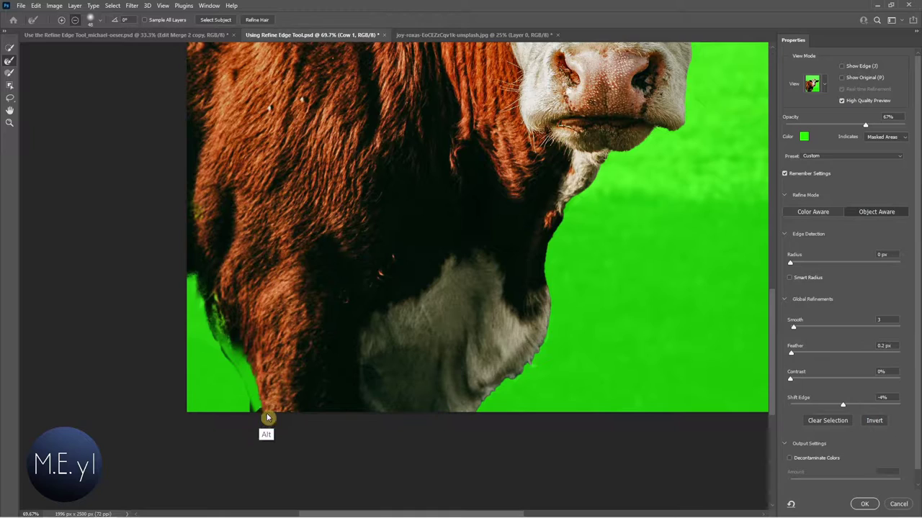
drag(267, 417, 216, 304)
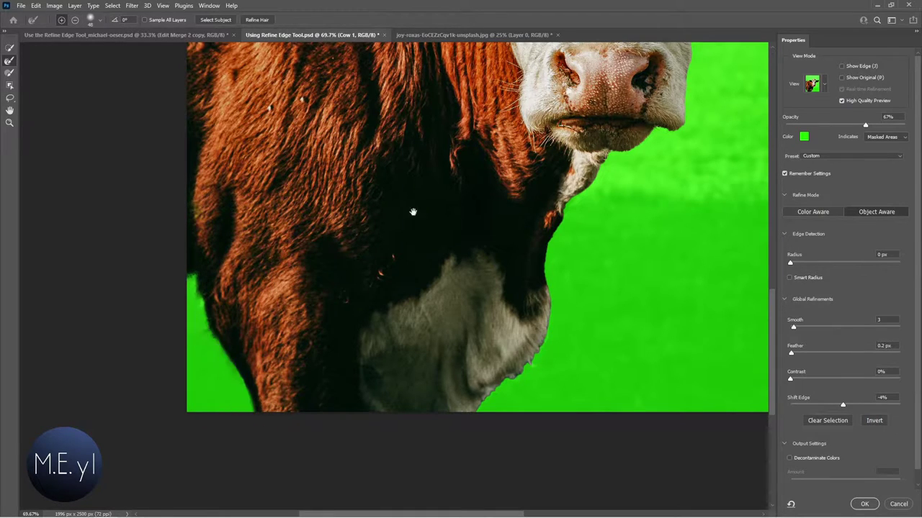
drag(413, 212, 305, 246)
drag(415, 403, 529, 176)
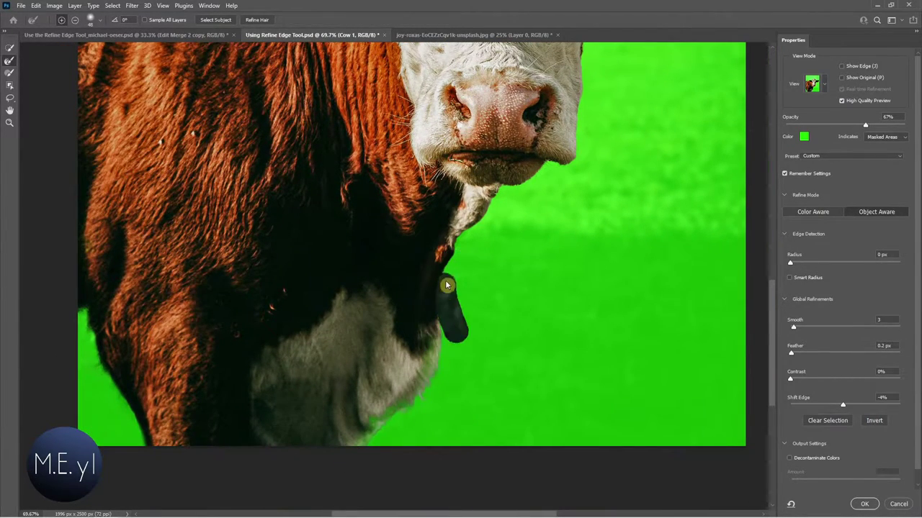
scroll(489, 351, up, 5)
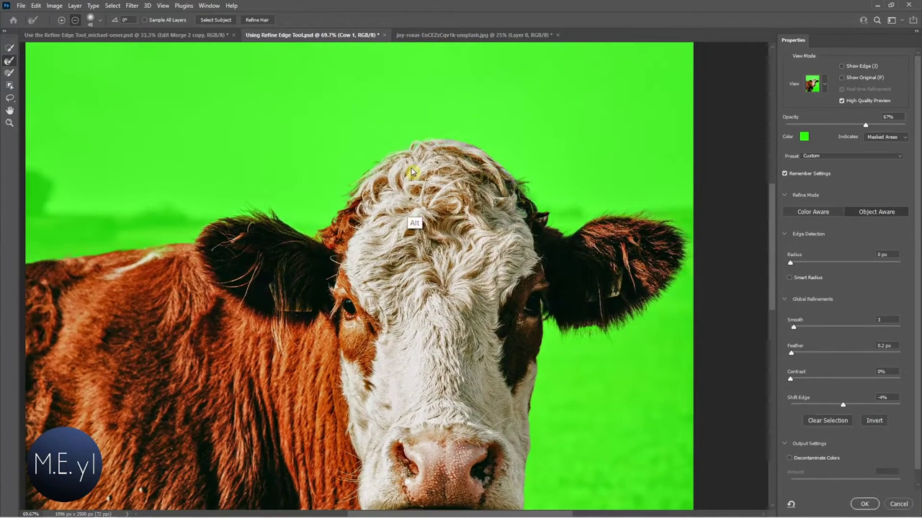
key(ctrl+0)
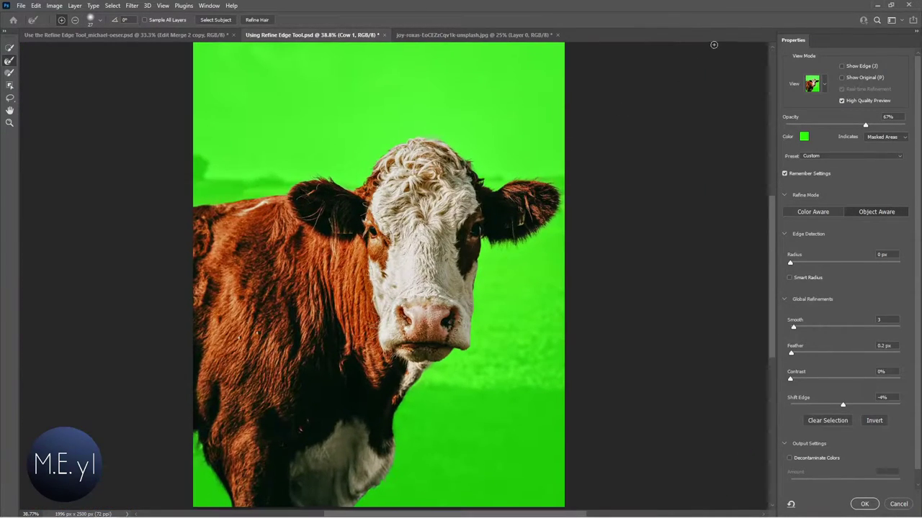
Step: In Black & White view, brush in the mask gaps along the neck and head top
click(827, 89)
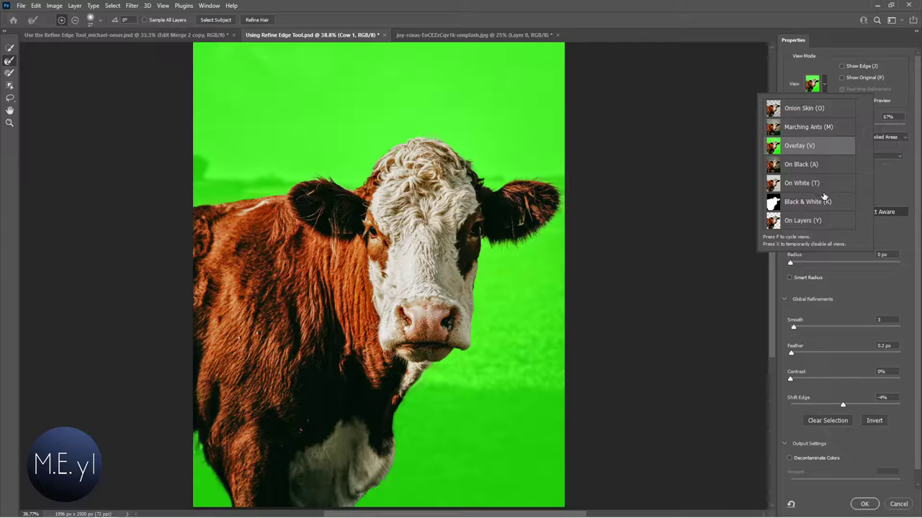
click(818, 222)
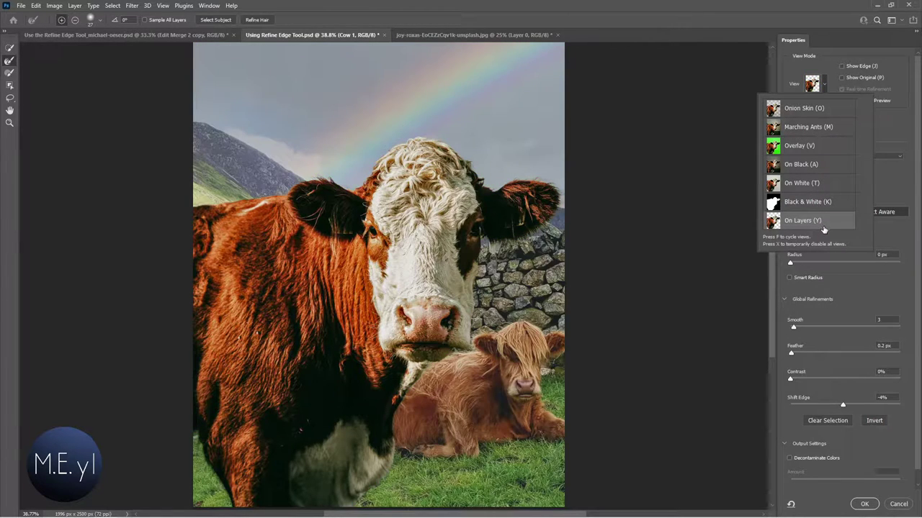
click(813, 202)
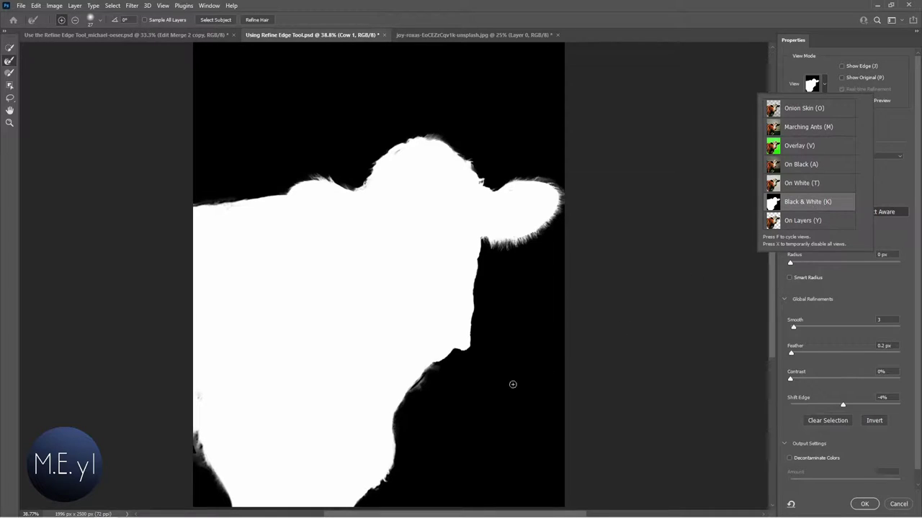
scroll(504, 384, down, 2)
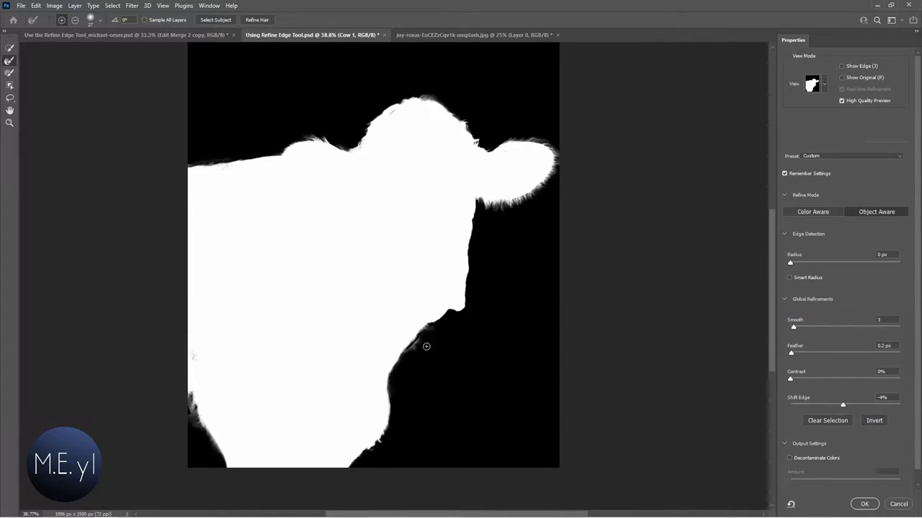
key(b)
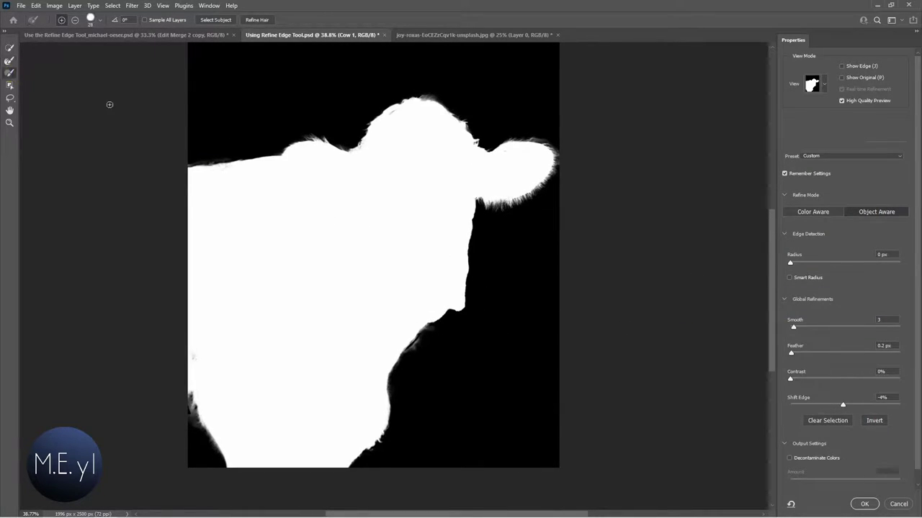
drag(416, 379, 423, 342)
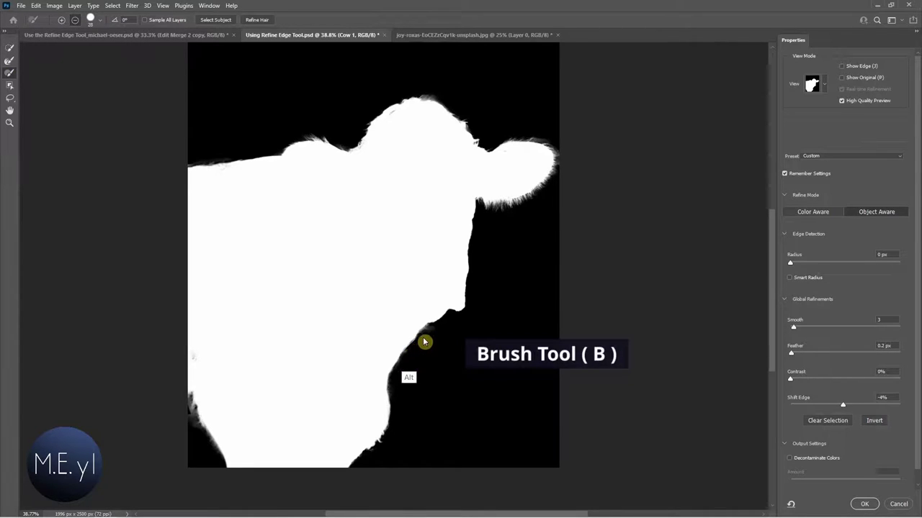
scroll(440, 353, up, 2)
drag(414, 348, 440, 328)
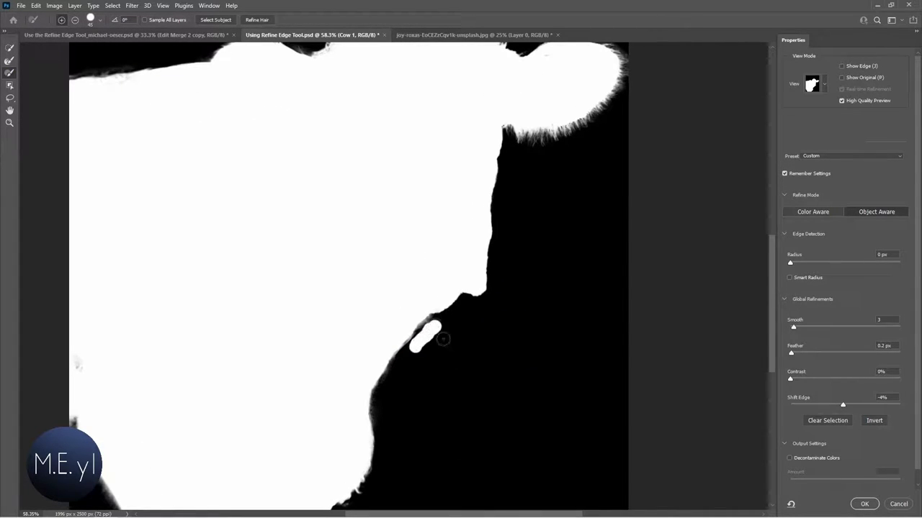
scroll(572, 330, up, 5)
drag(375, 108, 380, 113)
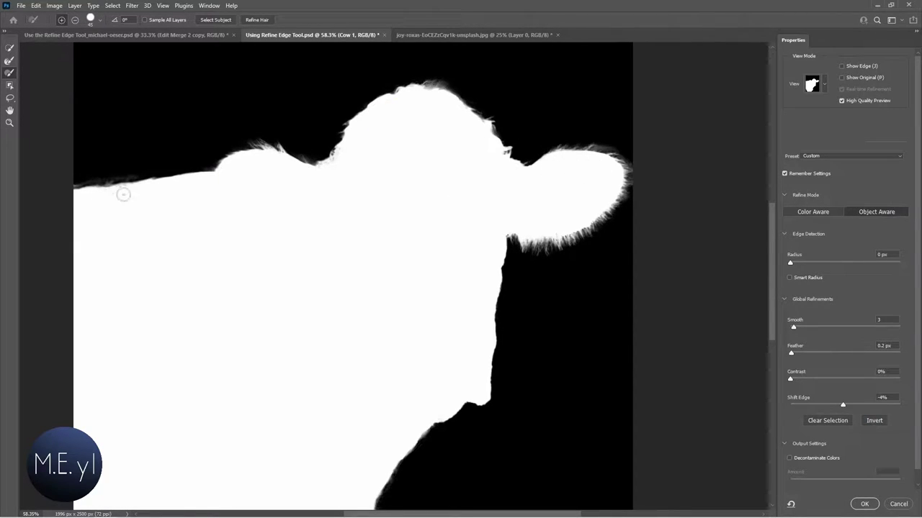
Step: Check the cutout in Onion Skin view with higher transparency, then output it as a layer mask
click(823, 86)
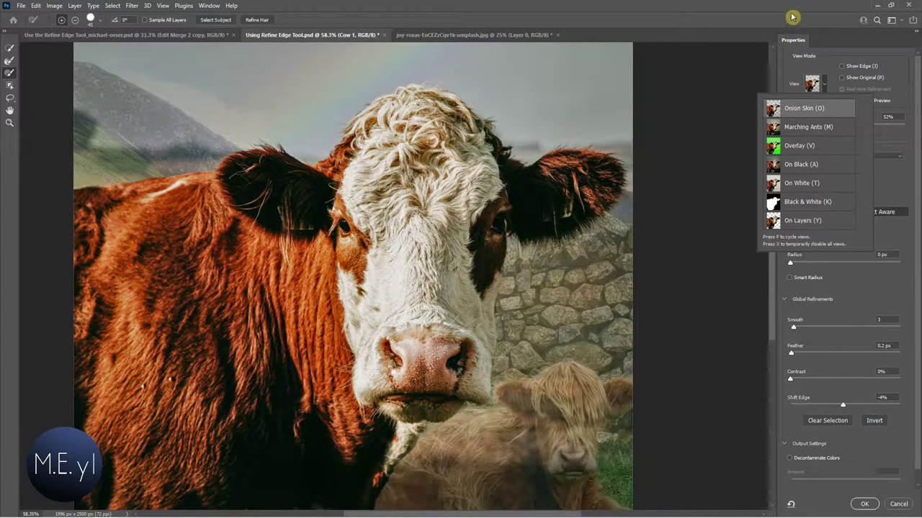
click(817, 110)
scroll(623, 308, down, 2)
drag(871, 127, 894, 126)
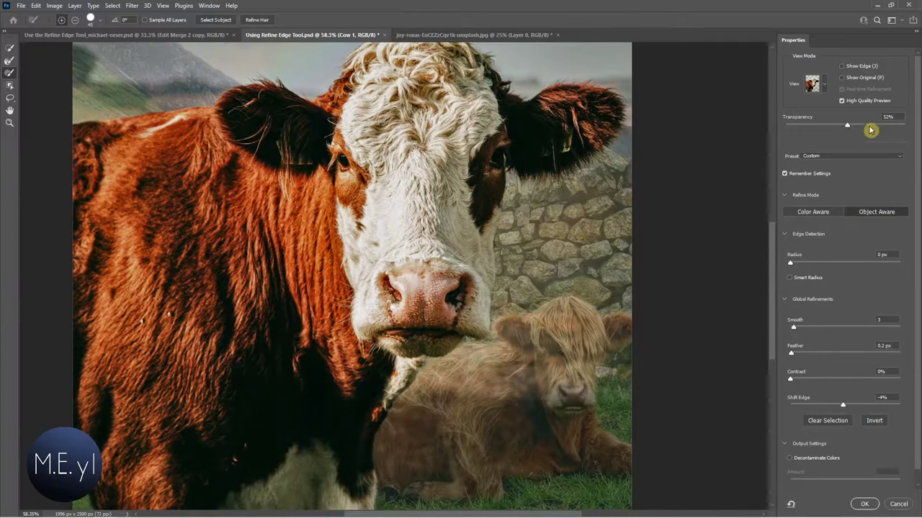
scroll(893, 303, down, 1)
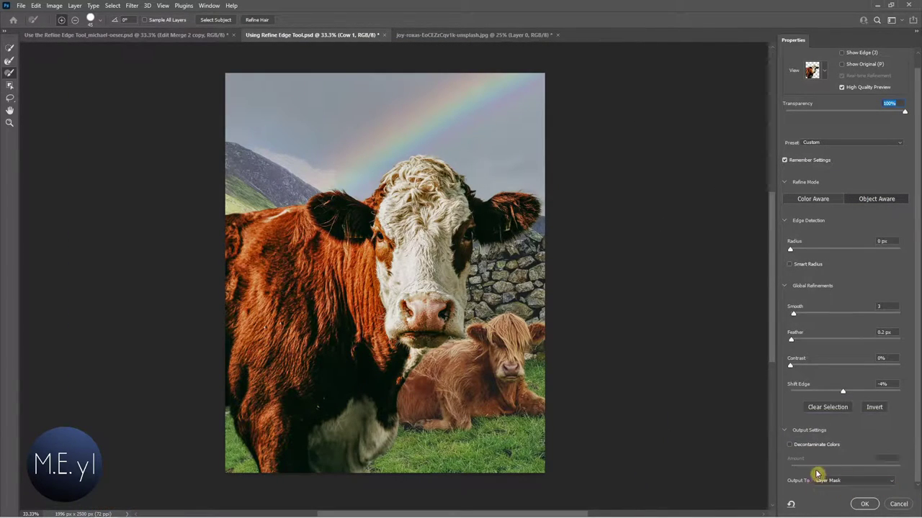
click(864, 504)
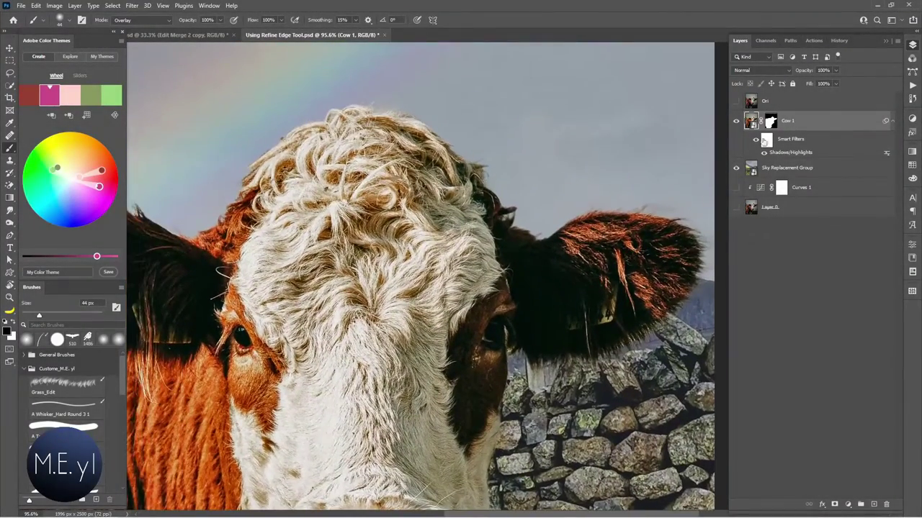
Step: Toggle the Cow 1 layer mask off and on to compare, then select the Grass_Edit brush
shift+click(771, 121)
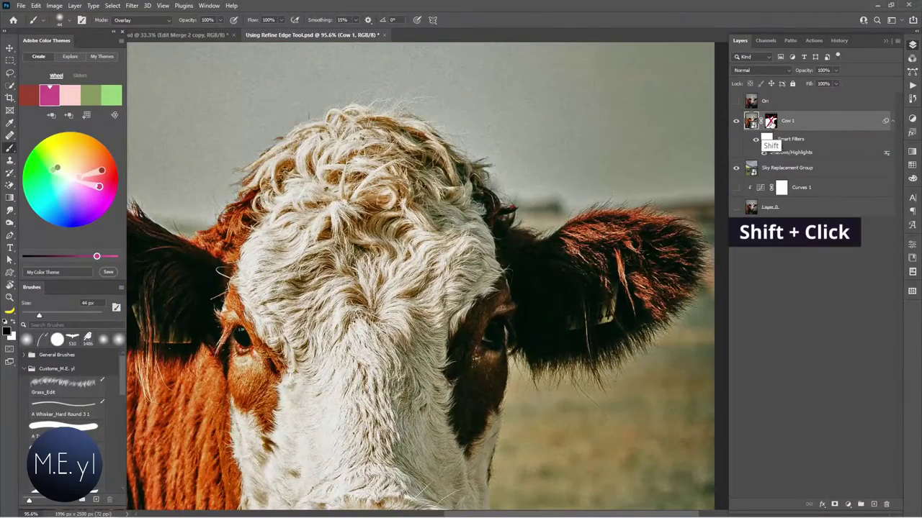
shift+click(770, 121)
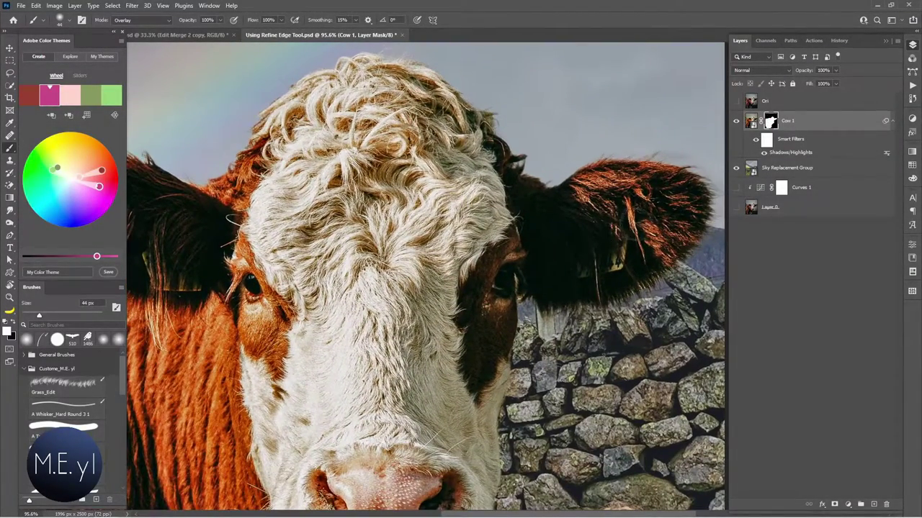
click(64, 385)
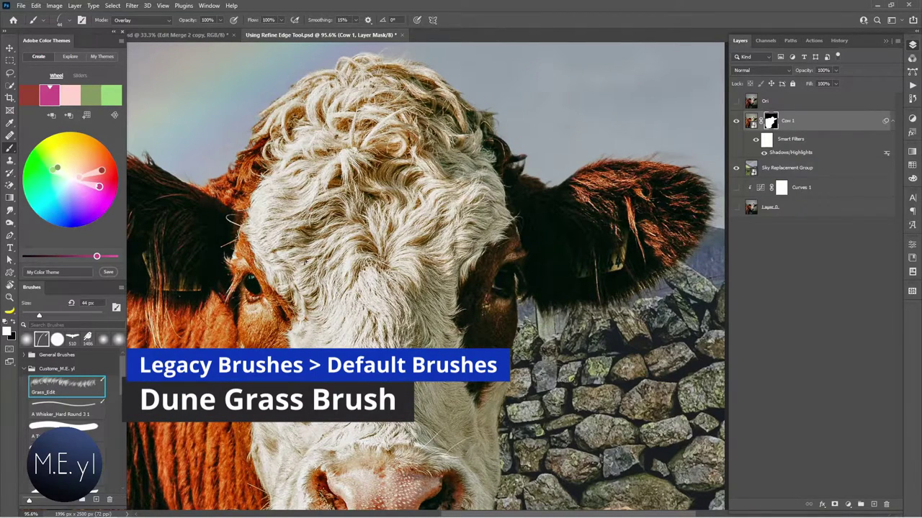
Step: Enlarge the grass brush to 112 px, turn off Color Dynamics, and set Angle Jitter to Direction
drag(385, 288, 412, 307)
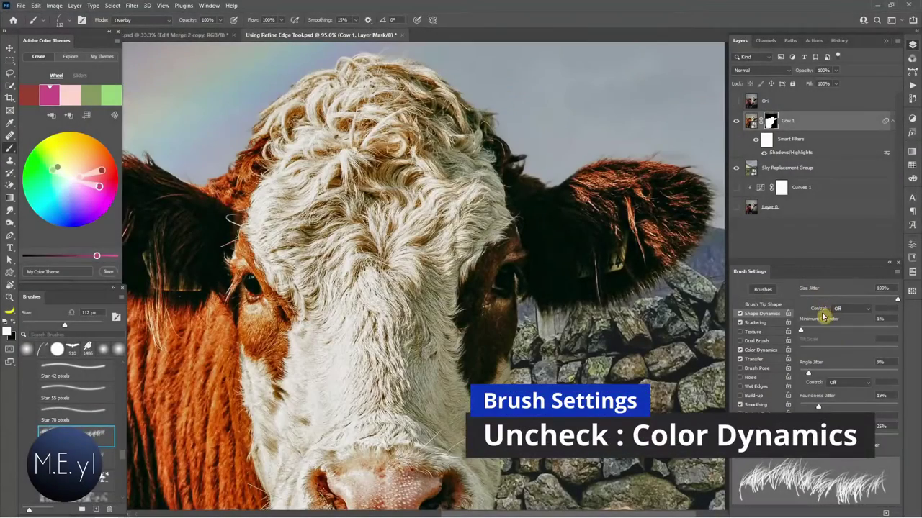
click(740, 350)
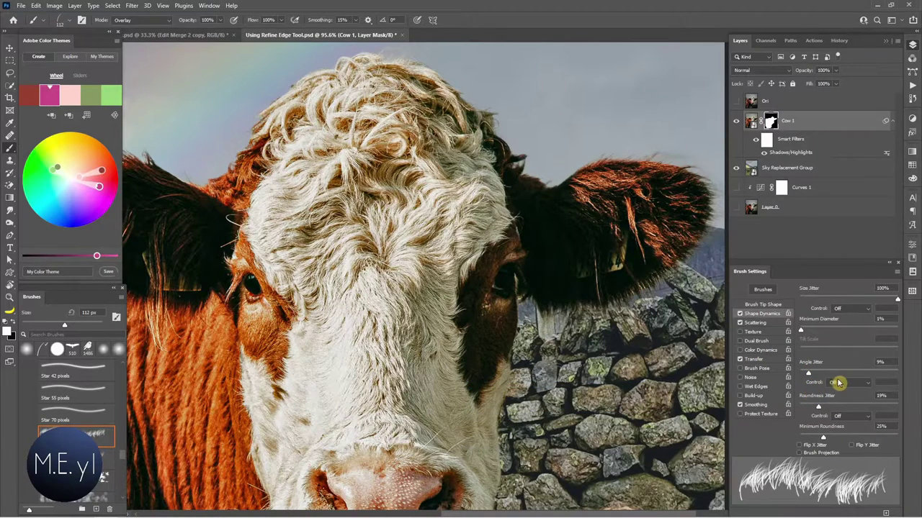
click(860, 383)
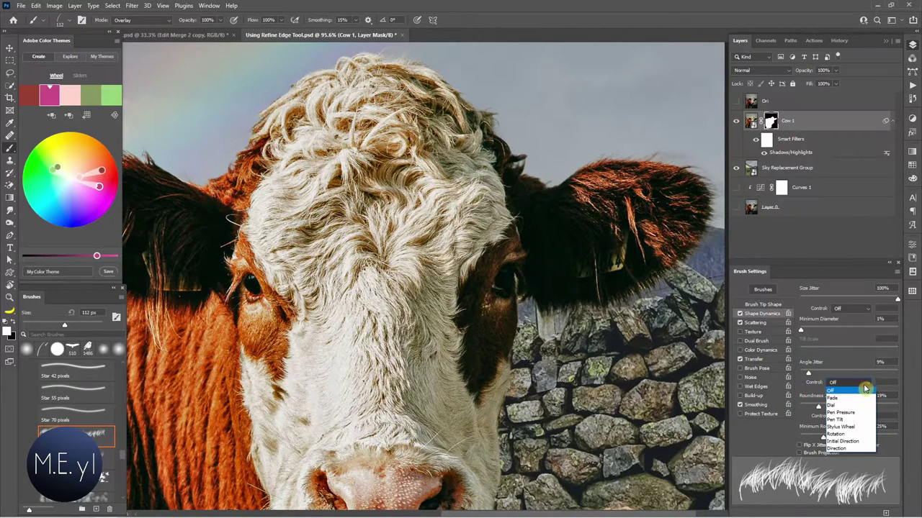
click(864, 448)
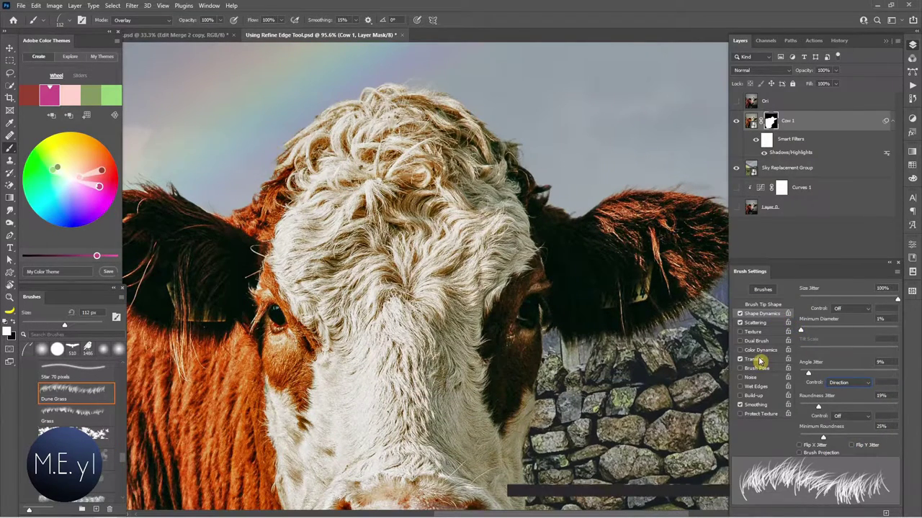
click(772, 362)
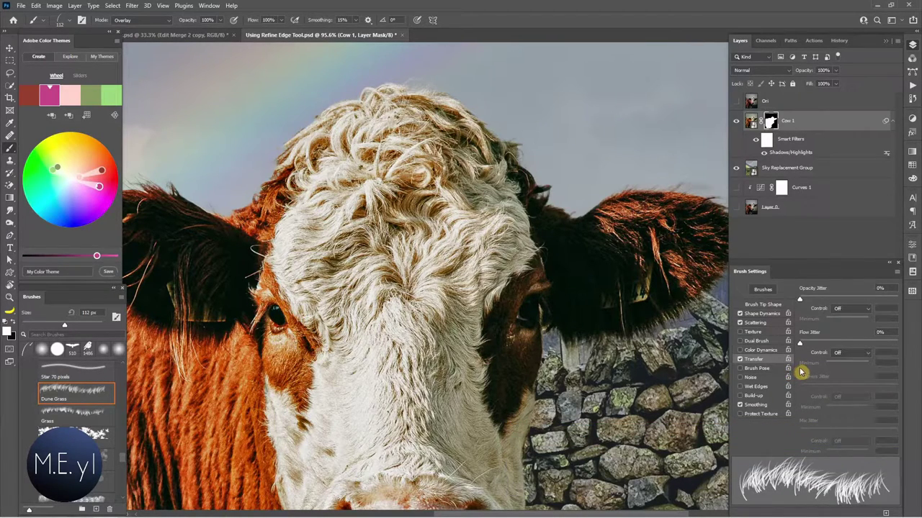
click(857, 309)
Step: Set both Opacity Jitter and Flow Jitter to Pen Pressure
click(849, 330)
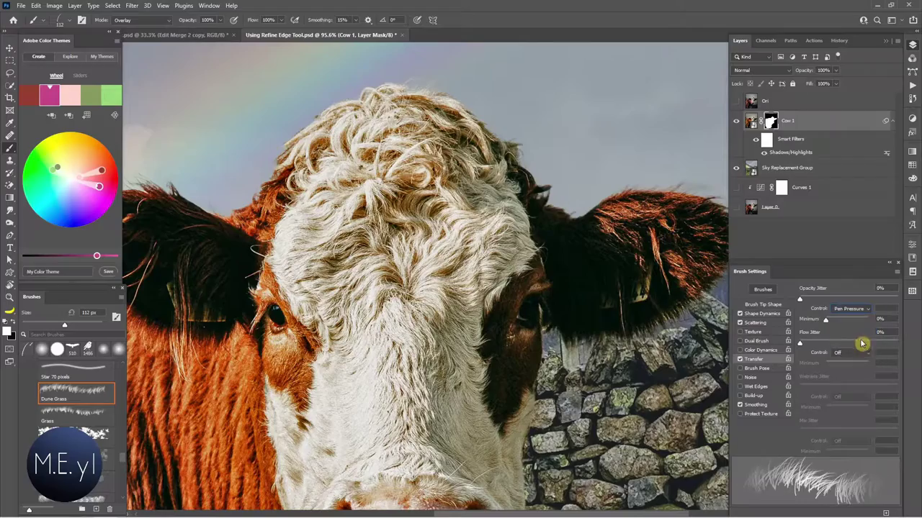
click(857, 352)
click(849, 371)
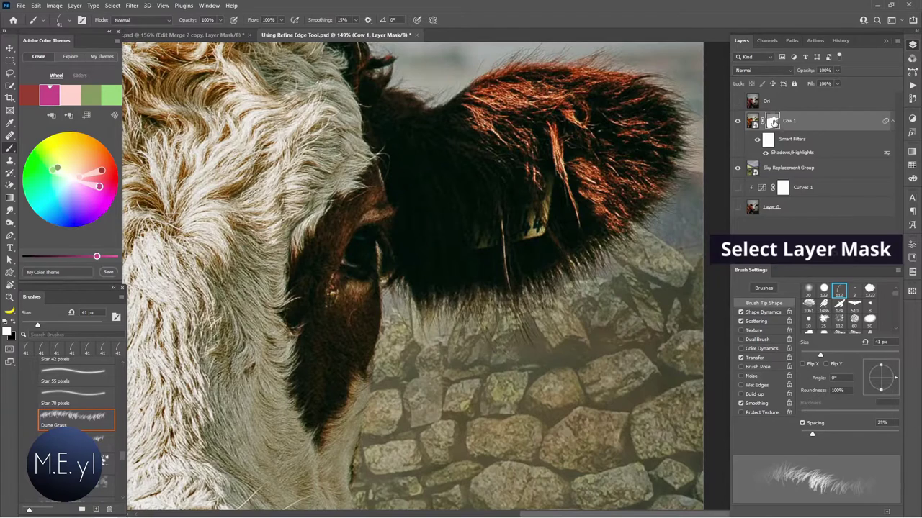
Step: Paint a vertically flipped grass stroke on the Cow 1 mask, replacing a test stroke
alt+click(772, 123)
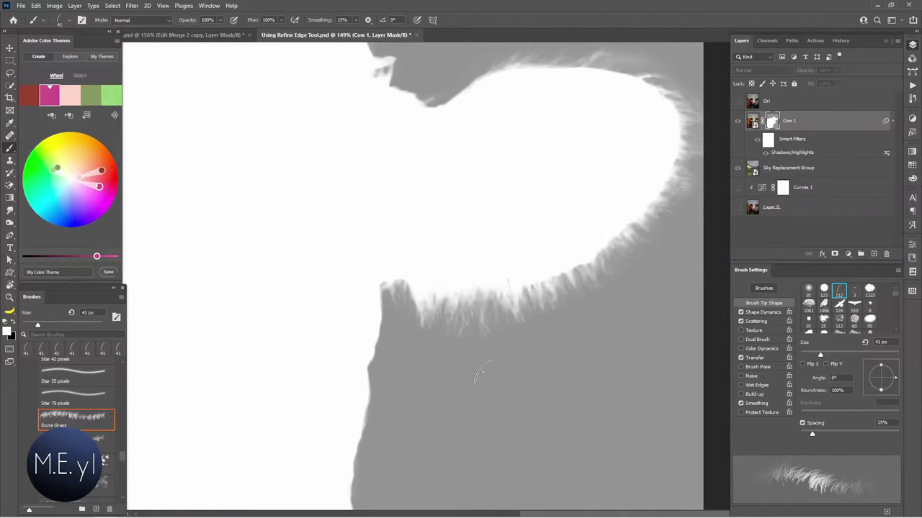
drag(466, 372, 527, 376)
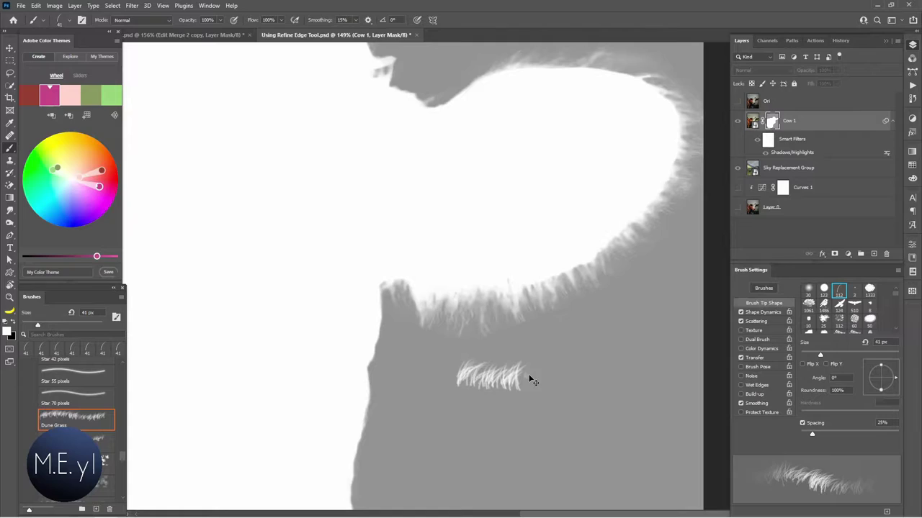
key(ctrl+z)
click(836, 364)
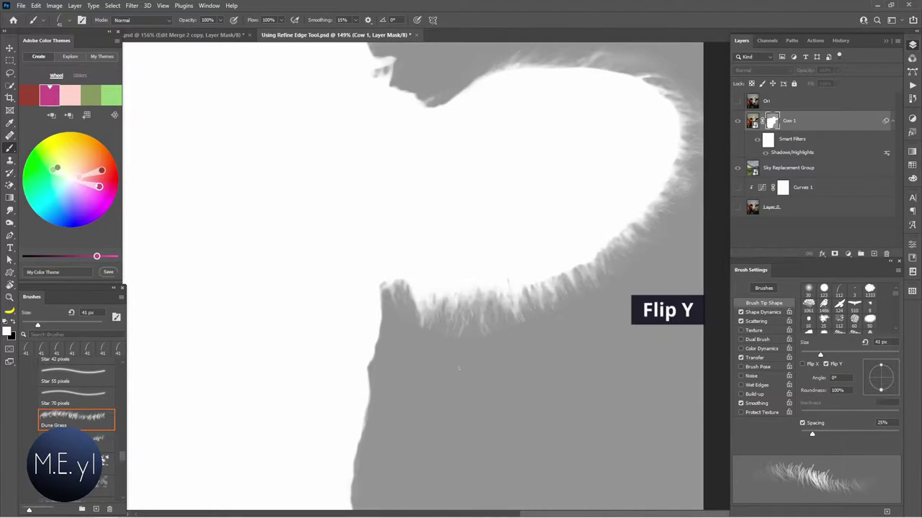
drag(458, 368, 551, 370)
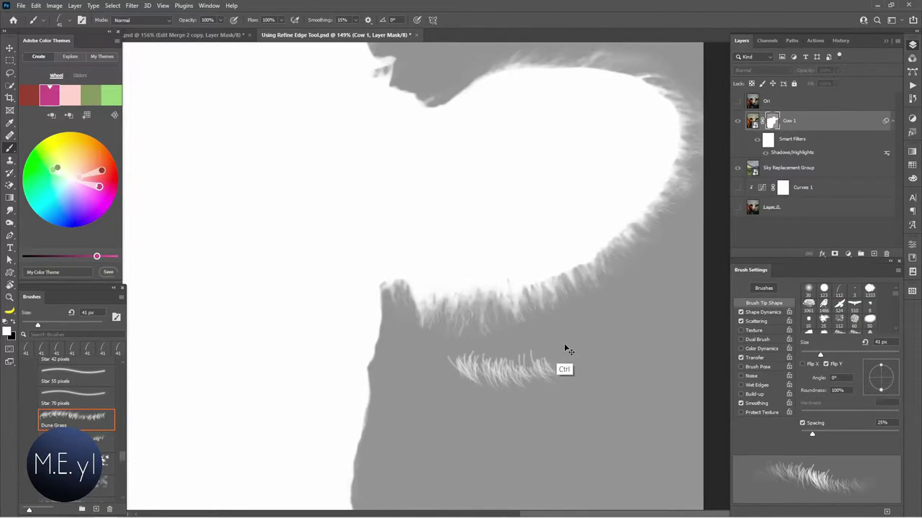
Step: Raise the Cow 1 mask density to 100% to fully hide the background
alt+click(771, 121)
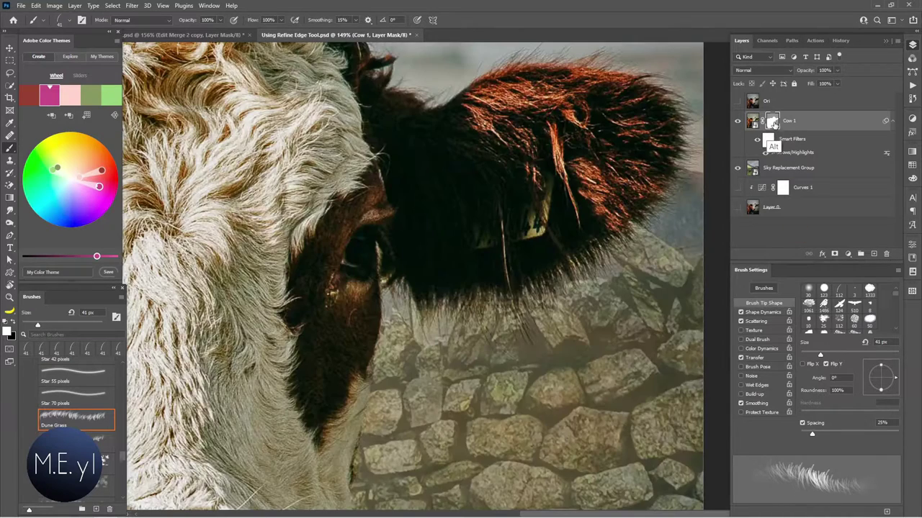
click(912, 245)
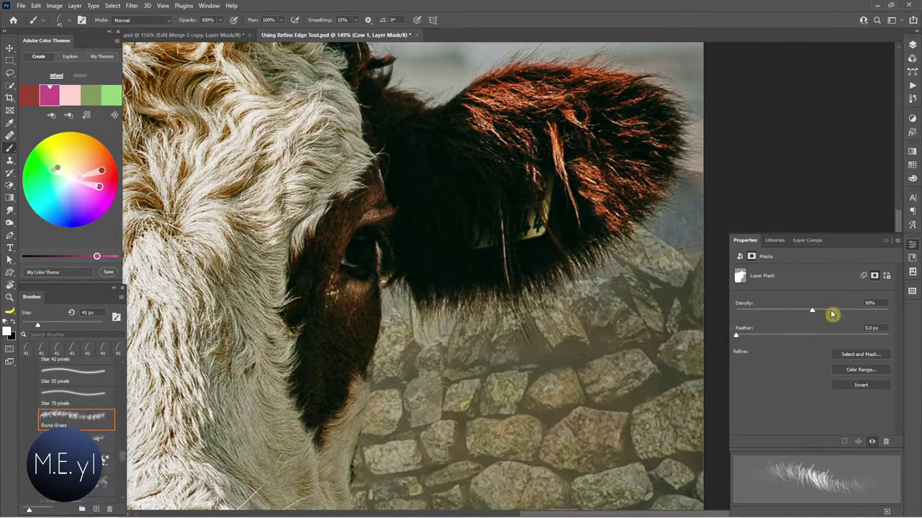
drag(831, 314, 899, 308)
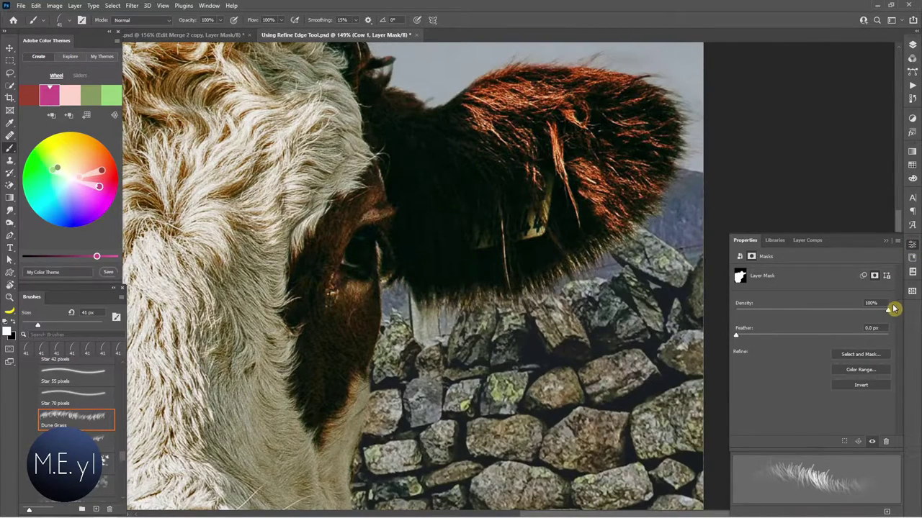
click(912, 45)
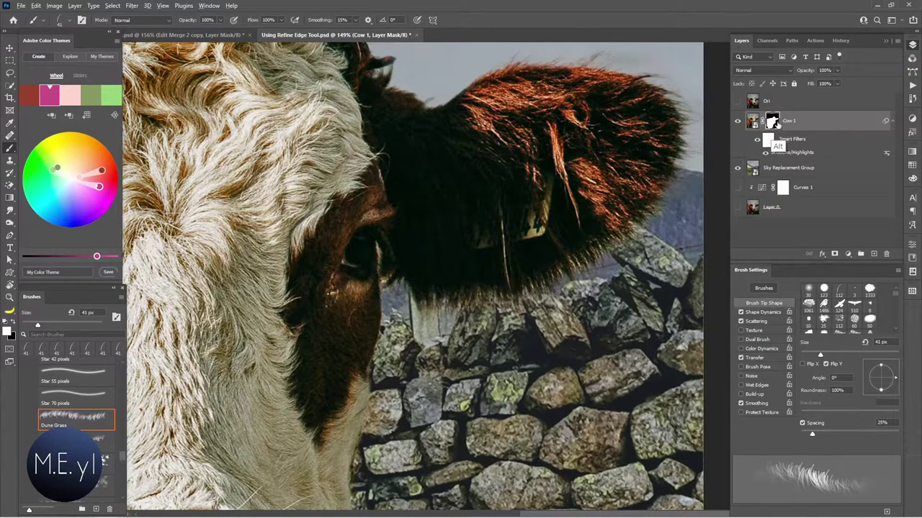
Step: Paint hair strands along the ear's lower edge with a 34 px brush, then show History
alt+click(773, 123)
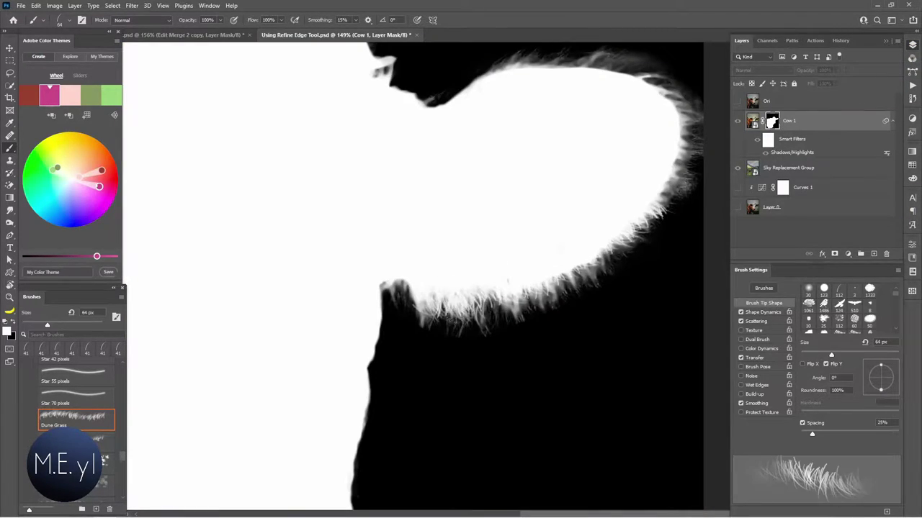
mouse_move(418, 320)
mouse_down()
mouse_move(579, 277)
mouse_move(670, 196)
mouse_up()
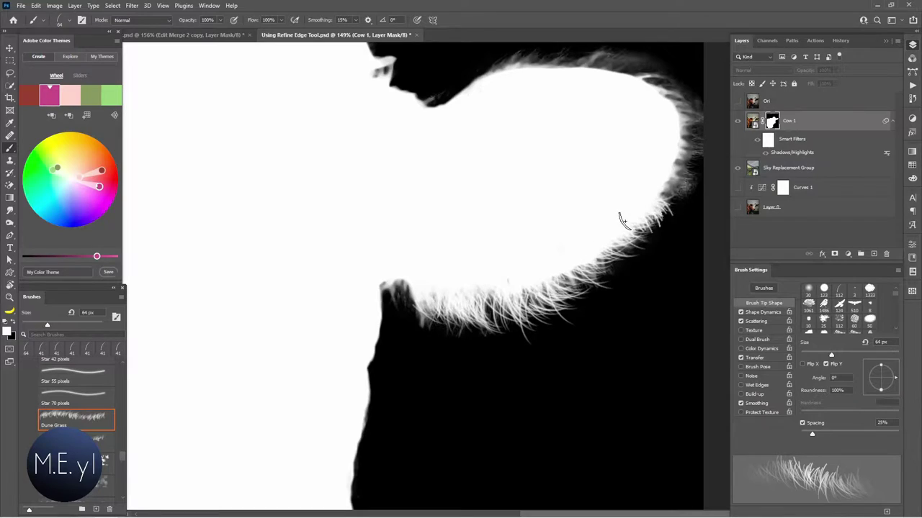
key(ctrl+z)
drag(458, 276, 441, 295)
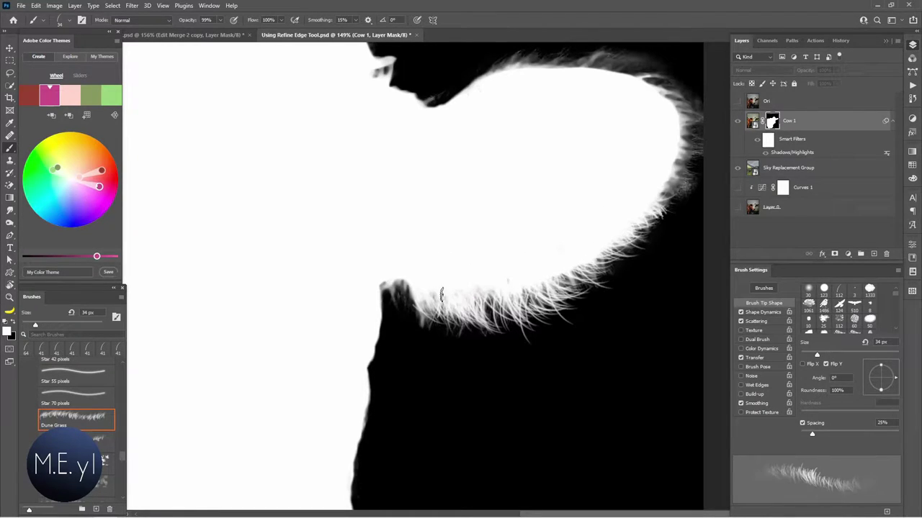
drag(563, 276, 623, 225)
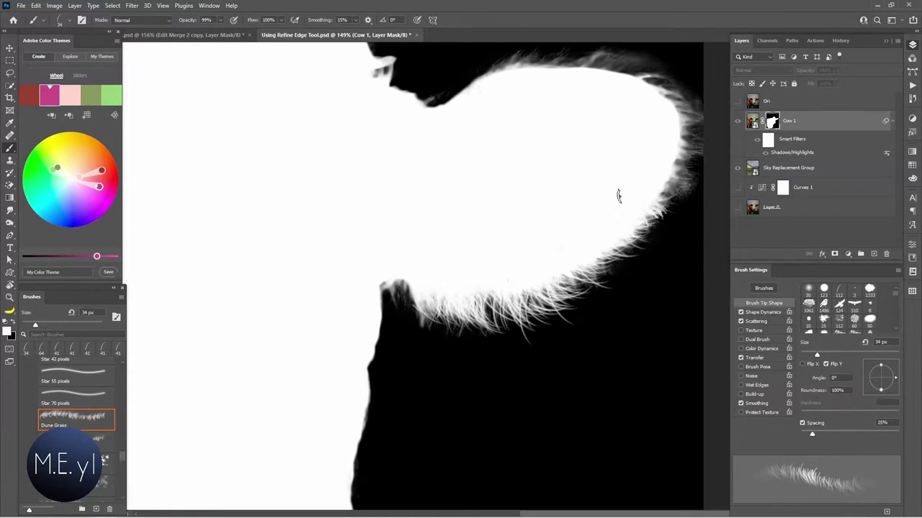
alt+click(772, 121)
click(841, 40)
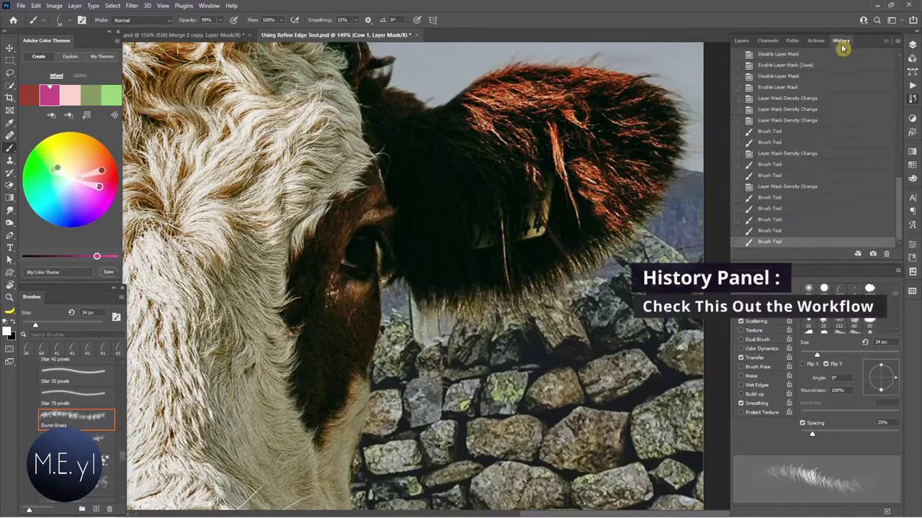
Step: Compare edits by stepping back in History and toggling the Cow 1 mask off and on
click(774, 187)
click(769, 242)
click(742, 41)
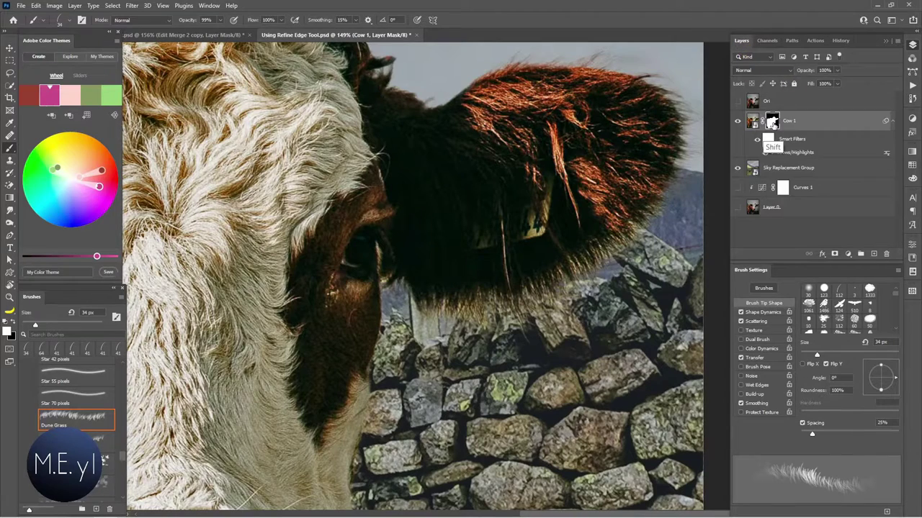
shift+click(771, 121)
shift+click(771, 121)
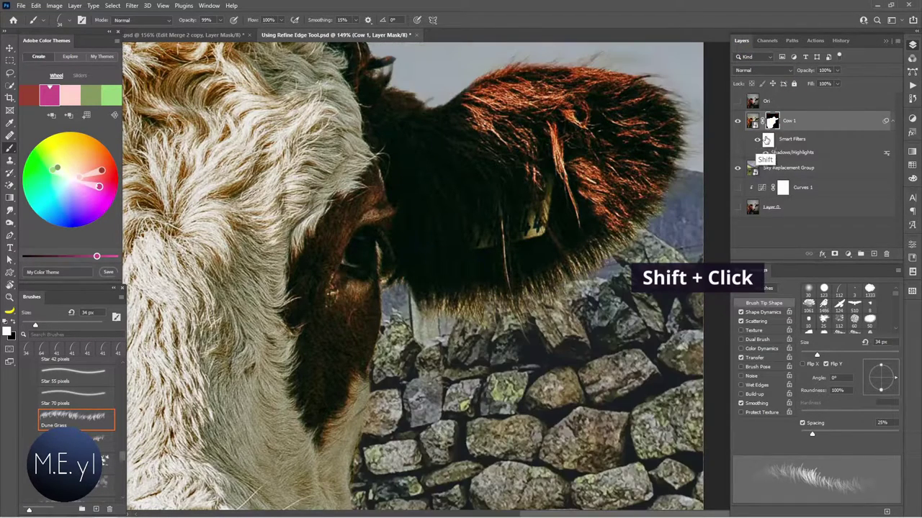
Step: Lower the Cow 1 mask density so the original field shows faintly
click(911, 252)
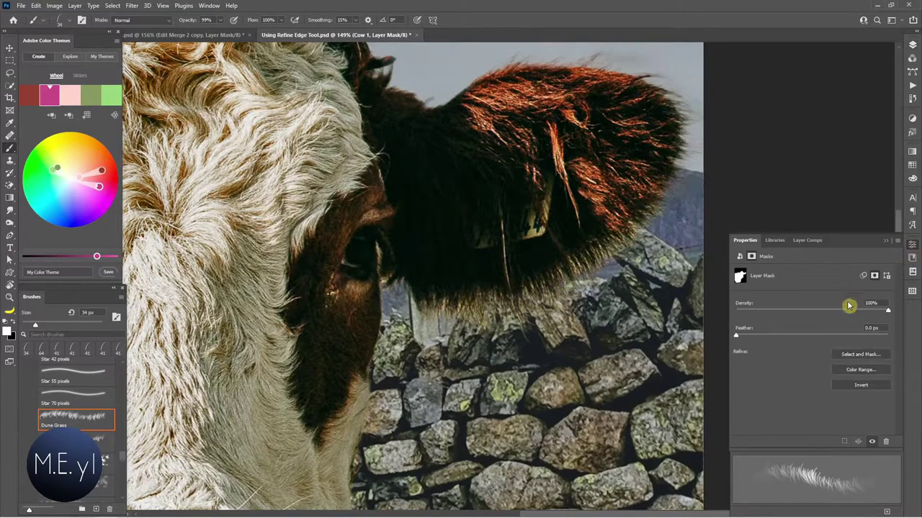
drag(888, 312, 825, 316)
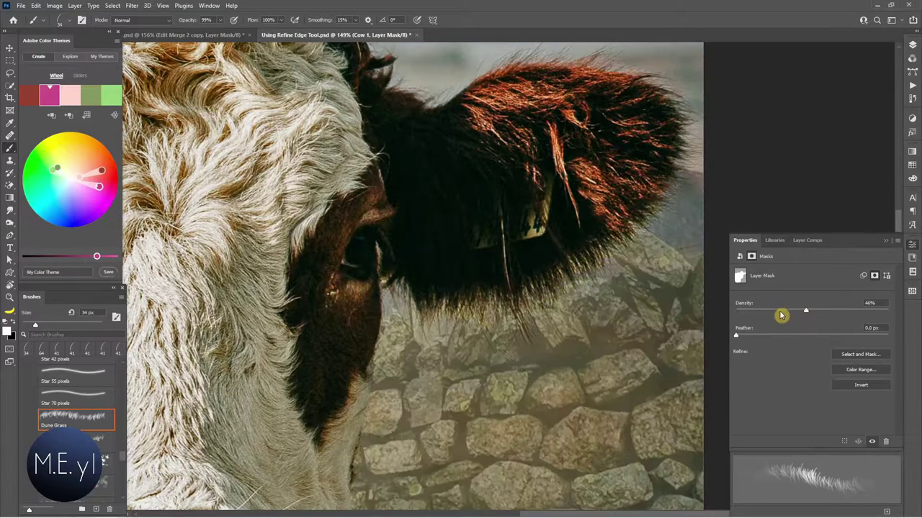
click(913, 46)
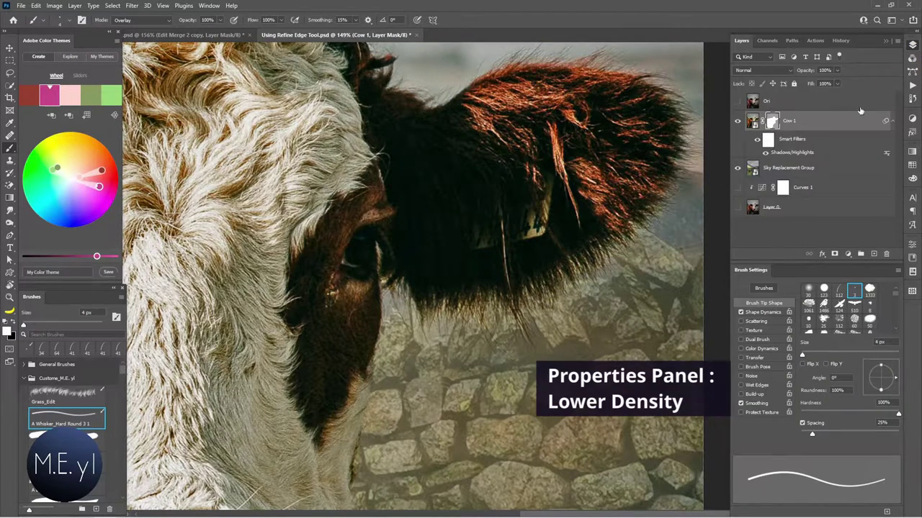
Step: With Flip Y off and Flip X on, paint hair strands along the mask's top edge
alt+click(771, 121)
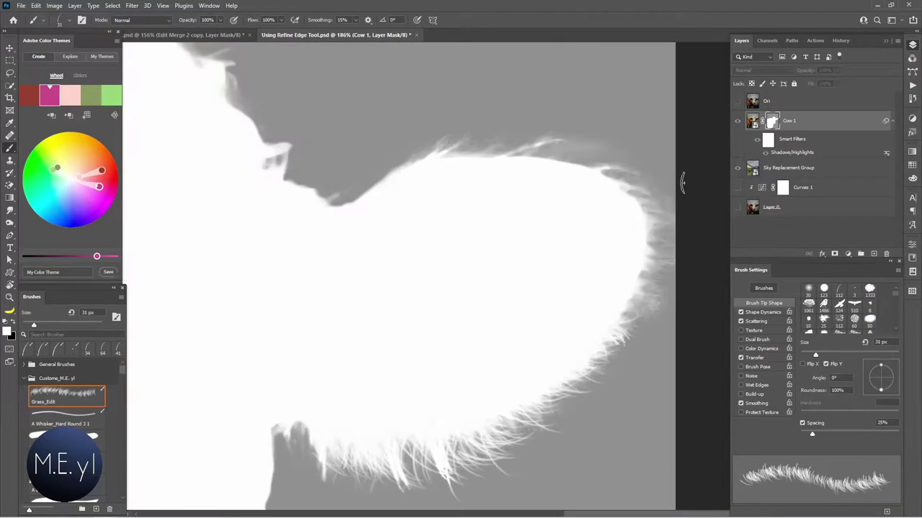
click(826, 364)
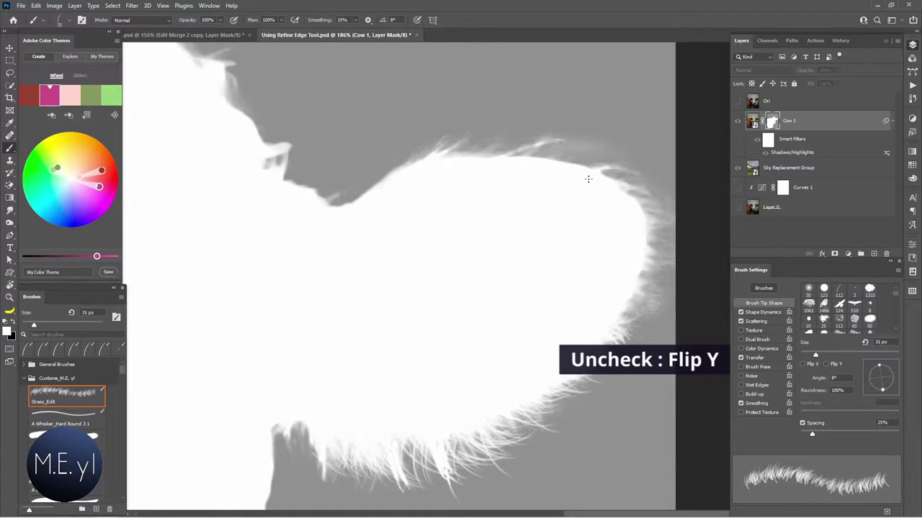
drag(408, 165, 643, 205)
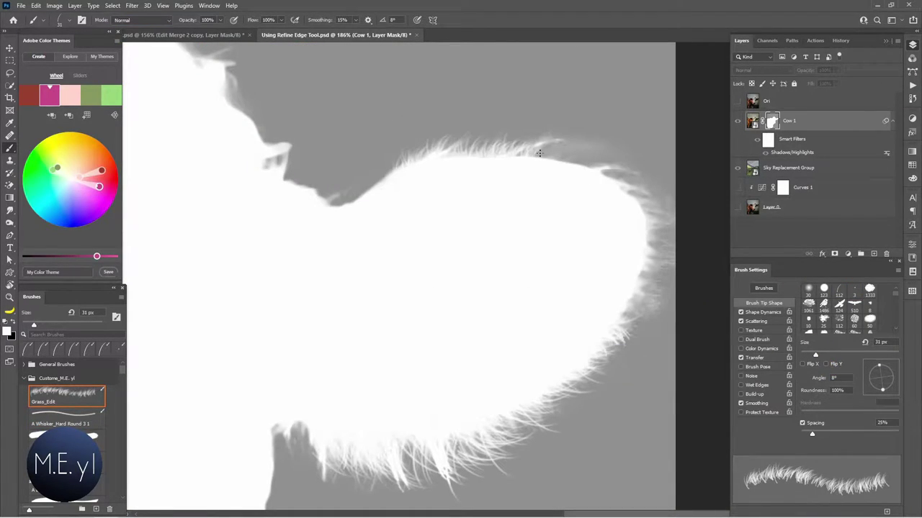
click(803, 364)
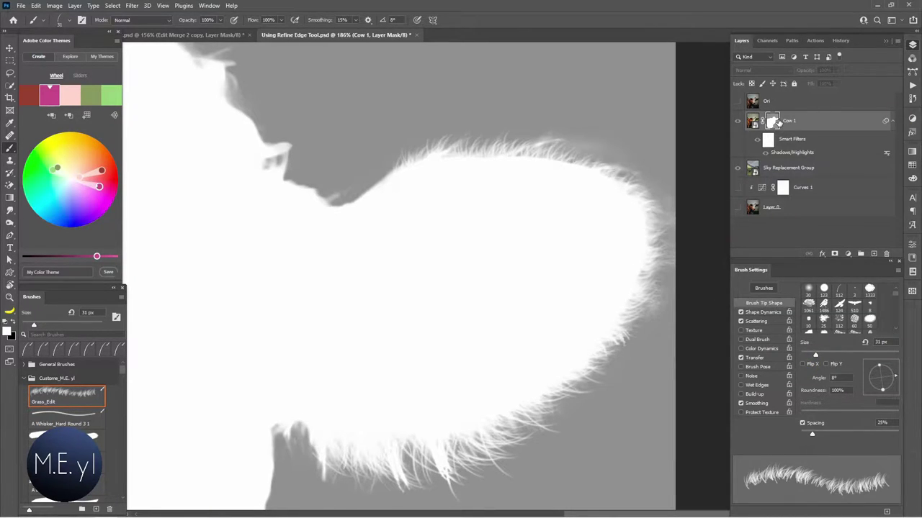
alt+click(774, 121)
alt+click(773, 121)
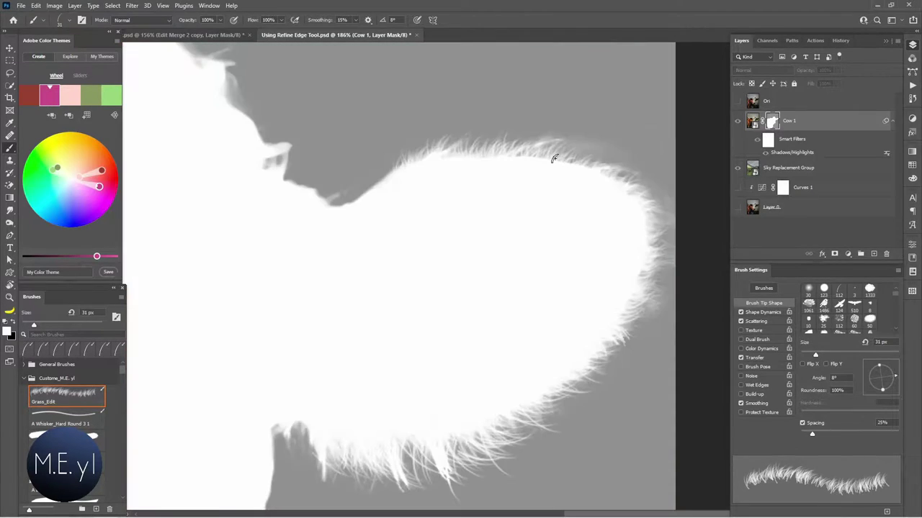
drag(483, 155, 613, 189)
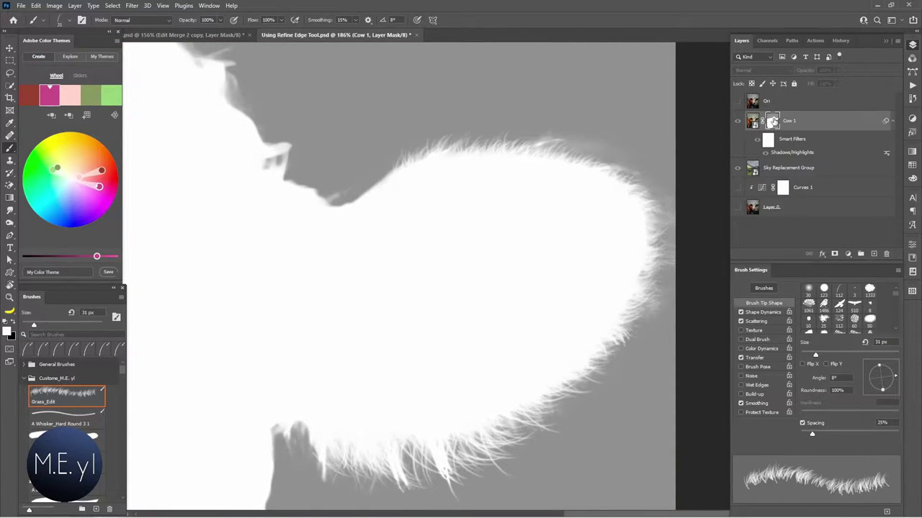
alt+click(773, 120)
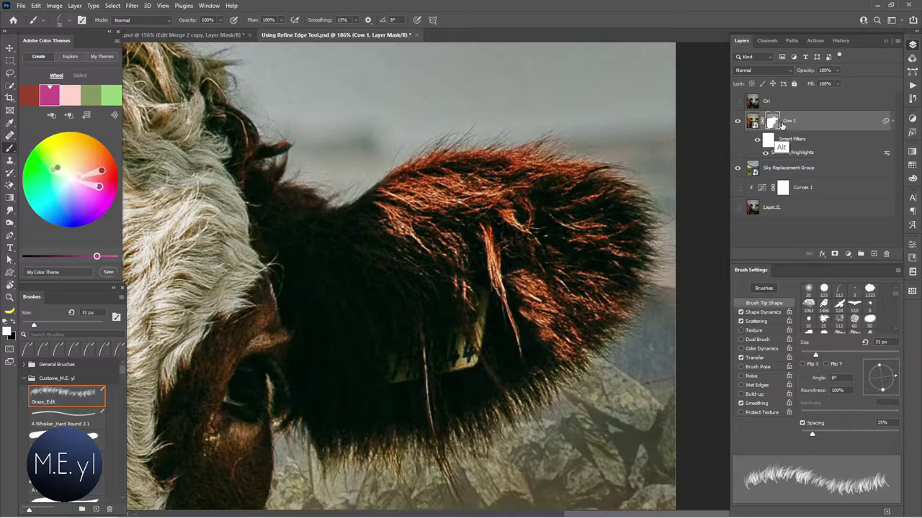
Step: Choose the fine whisker brush with Shape Dynamics Fade 225 and adjusted Minimum Diameter
click(70, 420)
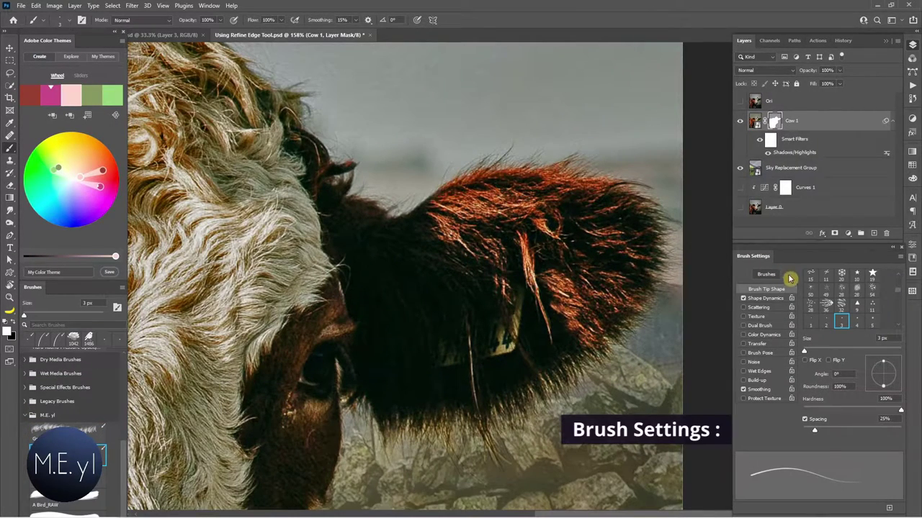
click(770, 298)
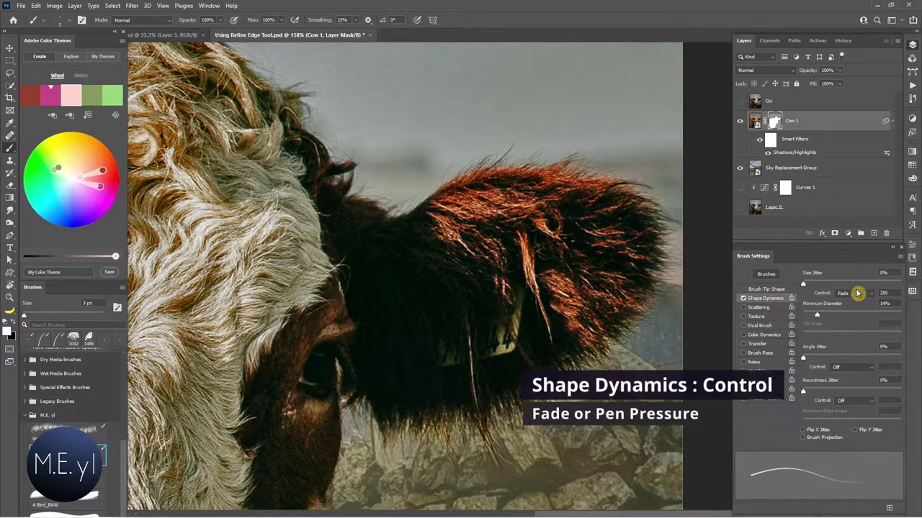
double_click(882, 293)
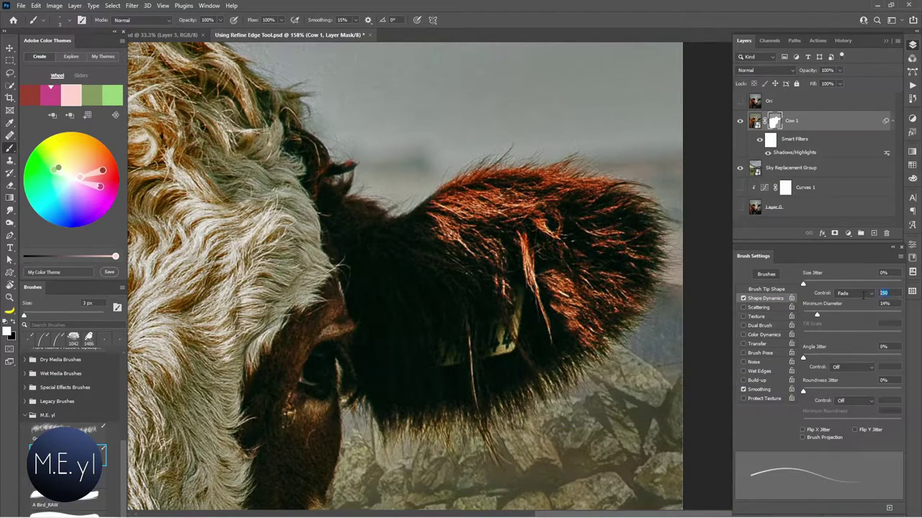
text(2)
text(25)
click(814, 318)
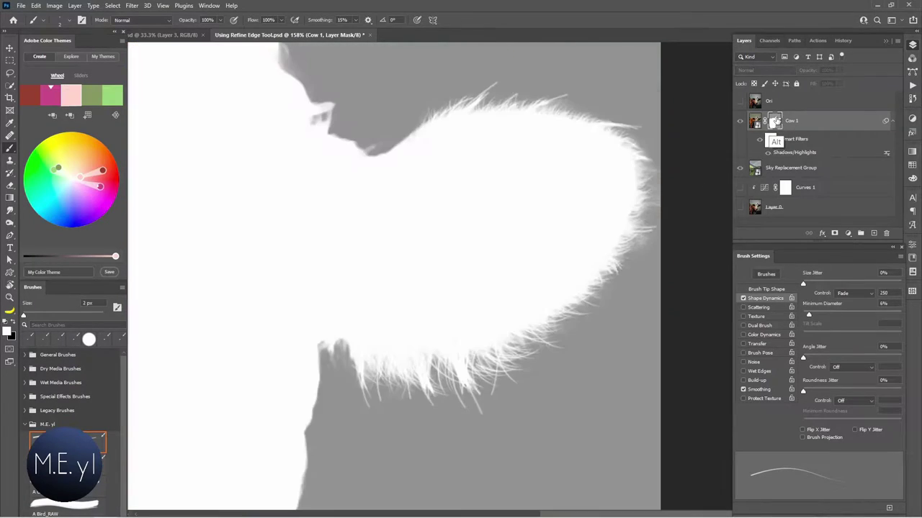
Step: Restore the Cow 1 mask density to 100%
alt+click(776, 121)
alt+click(778, 121)
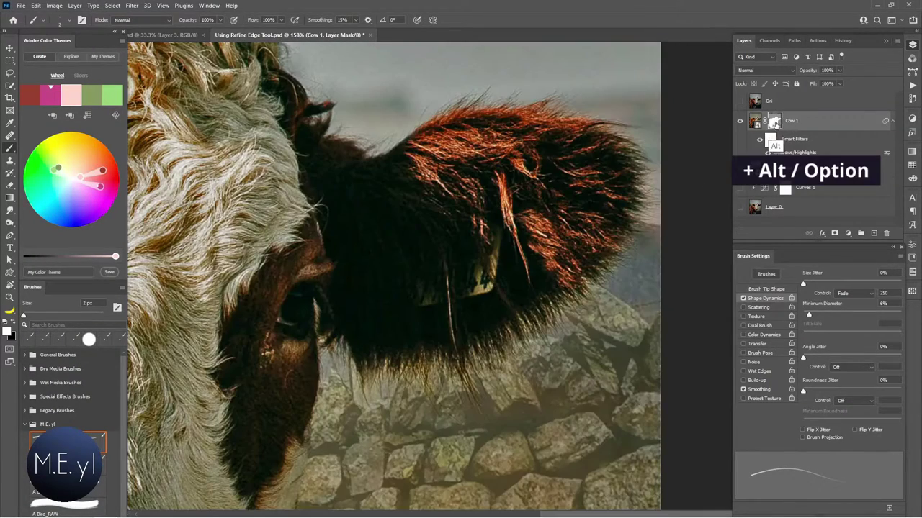
click(913, 245)
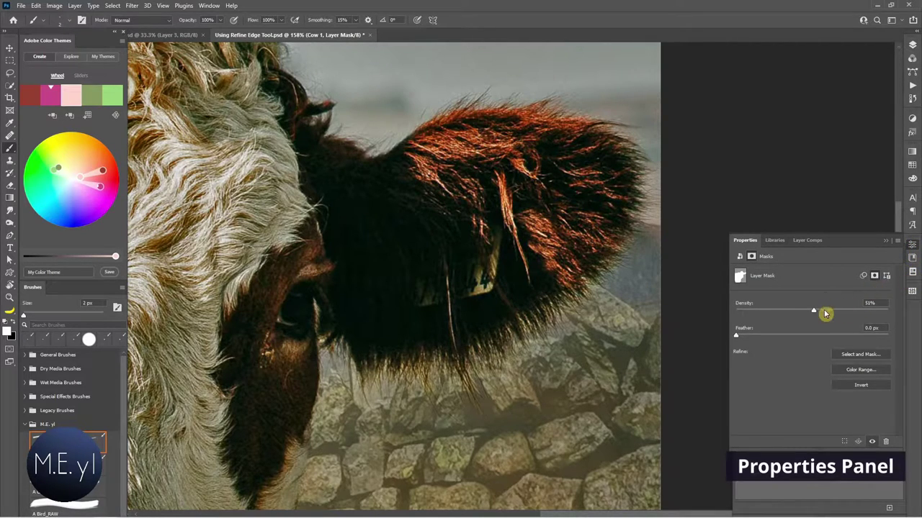
drag(815, 312, 905, 306)
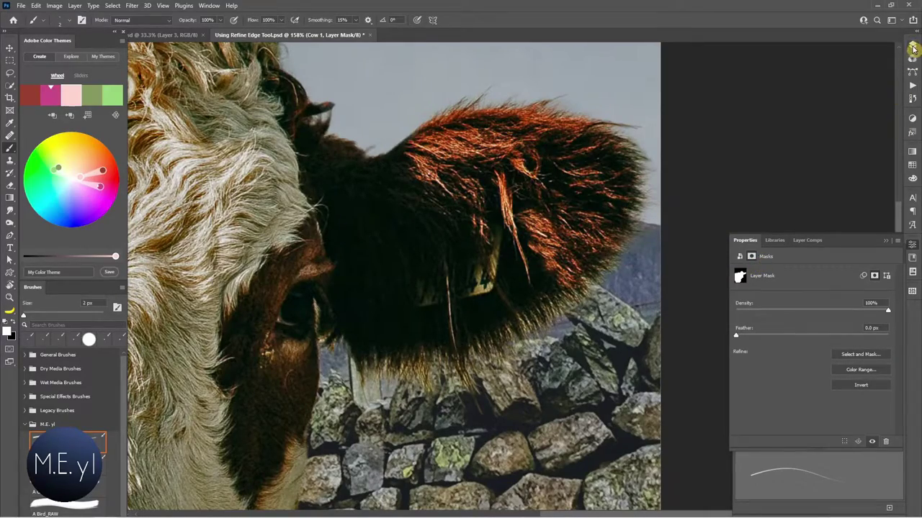
click(913, 48)
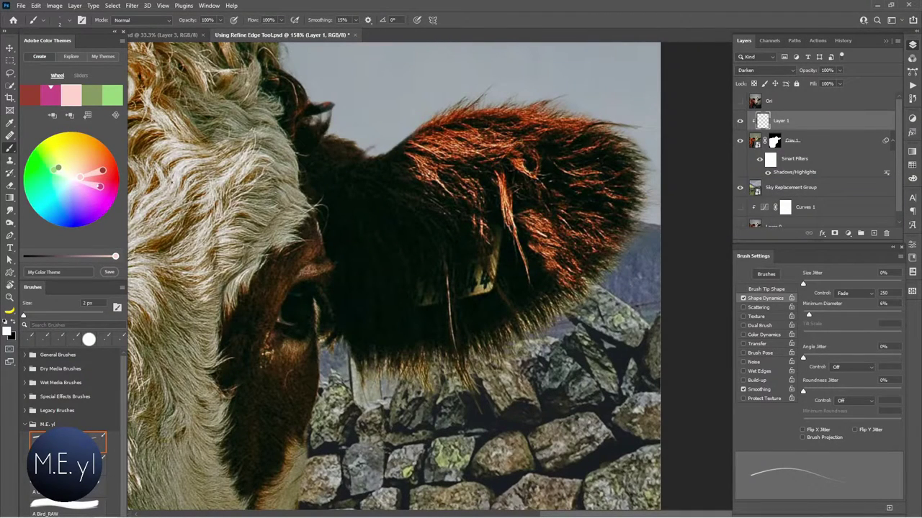
Step: Switch to a larger Clone Stamp brush and name the new layer 'Fringing Halos'
click(10, 161)
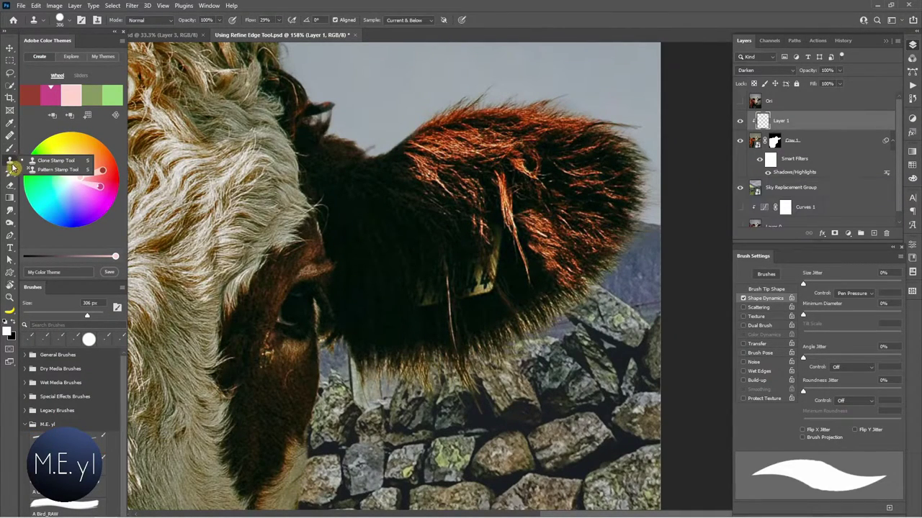
click(54, 162)
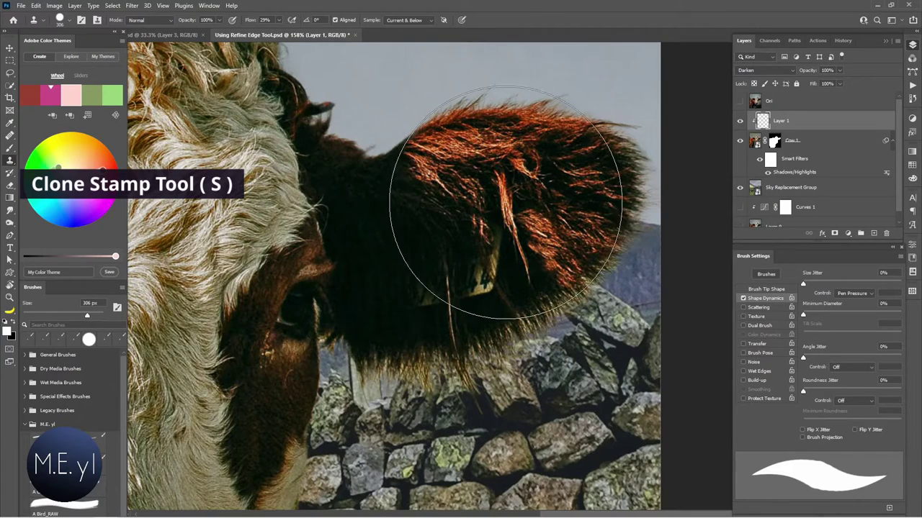
drag(494, 261, 373, 310)
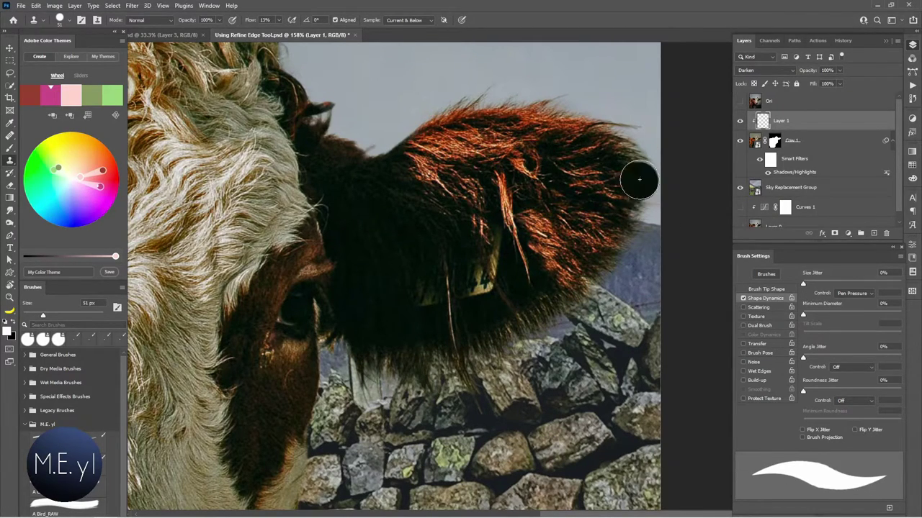
text(Fringing Halos)
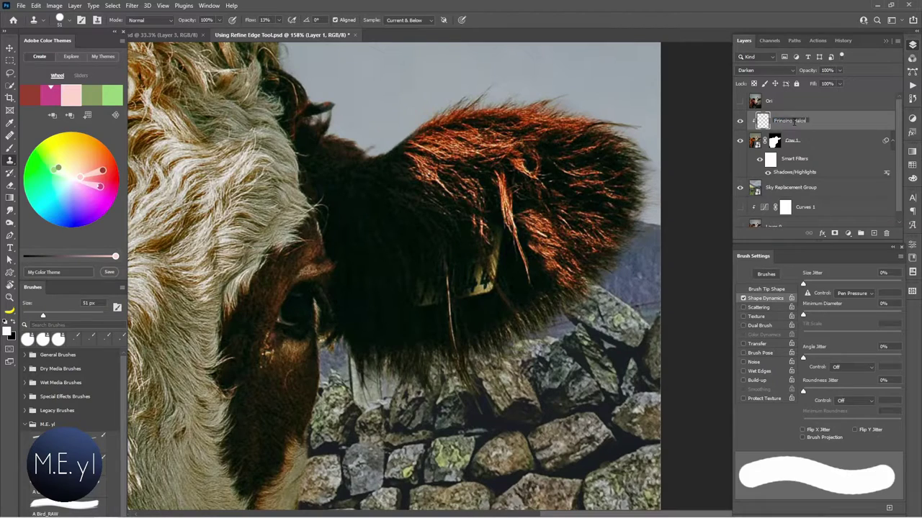
key(Return)
Step: Target the Cow 1 mask, zoom in on the cow's back, and preview the mask alone
key(ctrl+0)
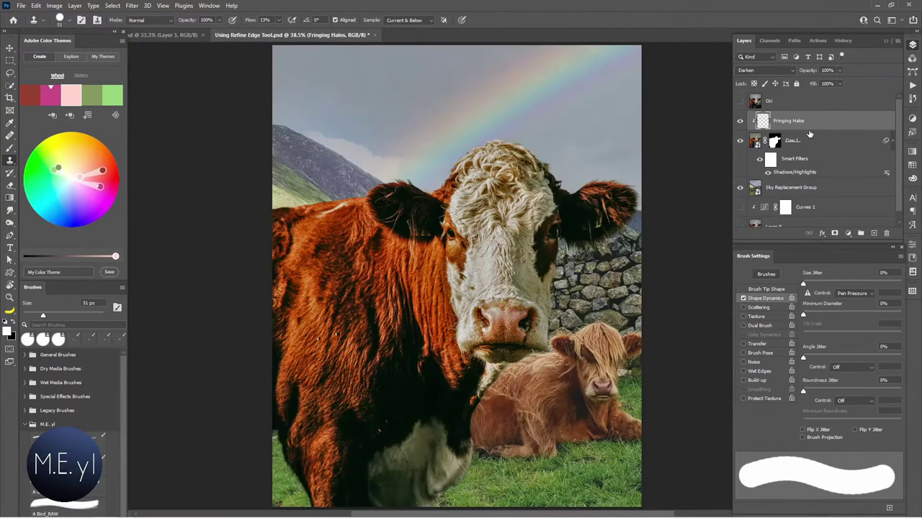
key(b)
click(739, 120)
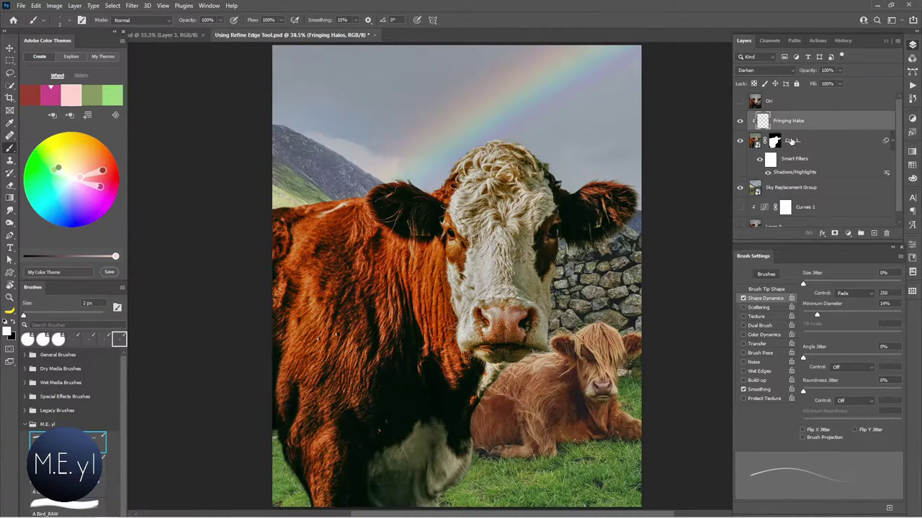
click(774, 140)
scroll(376, 241, up, 5)
alt+click(774, 141)
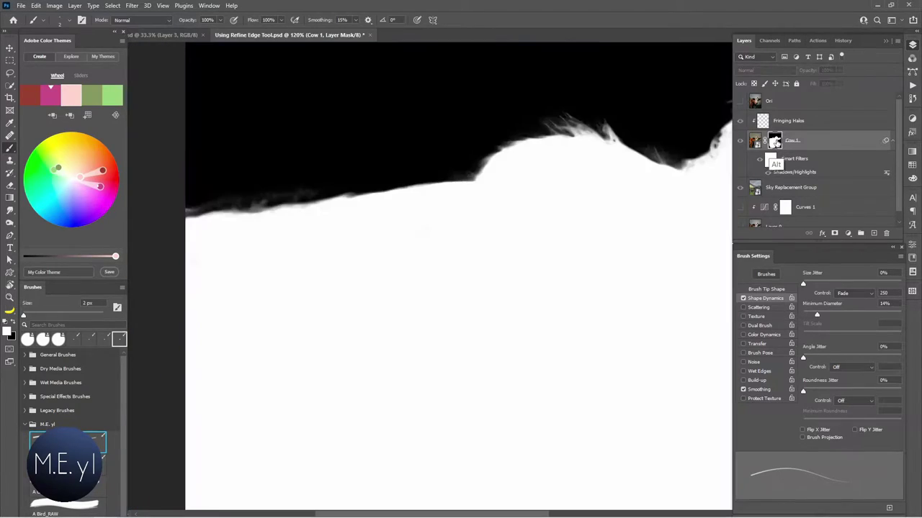
alt+click(774, 142)
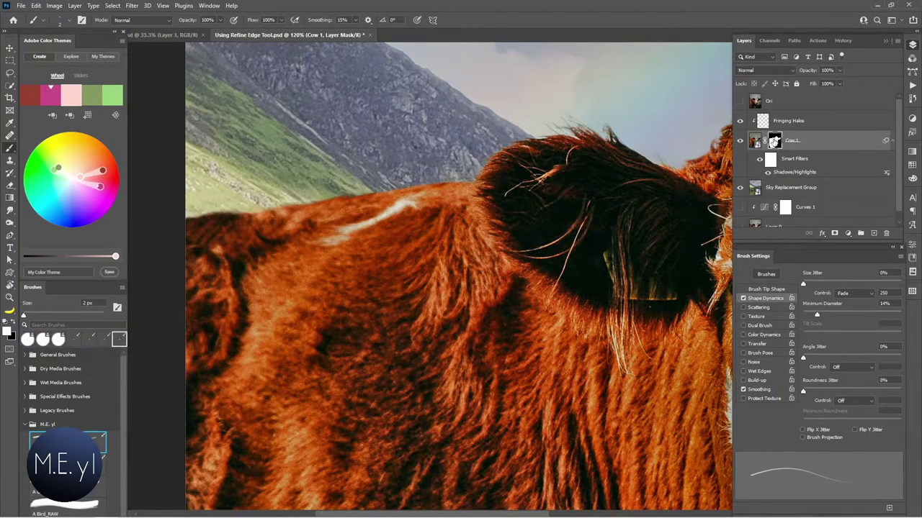
Step: Lower the Cow 1 mask density to 45% so the original field shows faintly
click(913, 246)
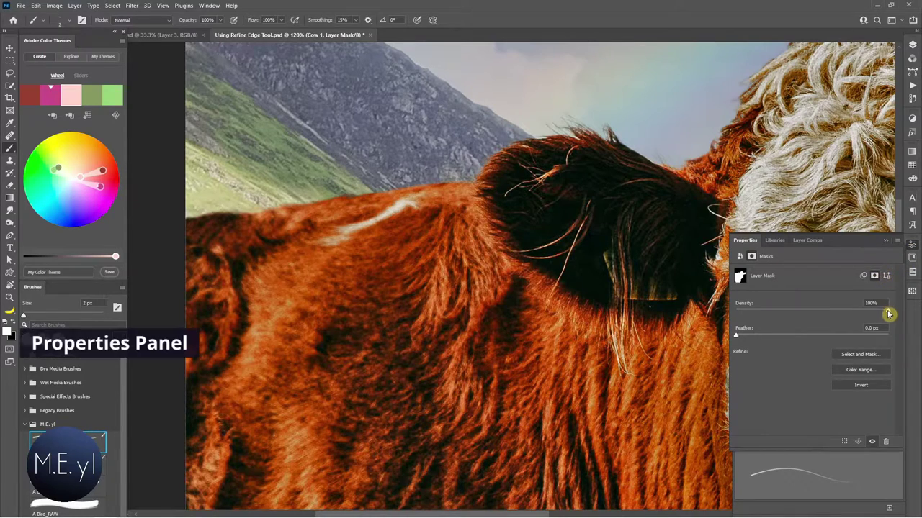
drag(805, 316, 788, 316)
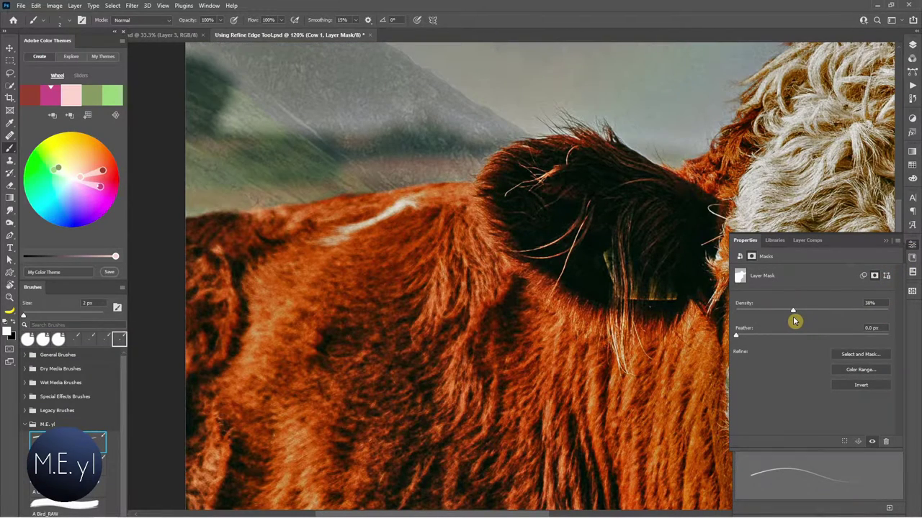
click(913, 47)
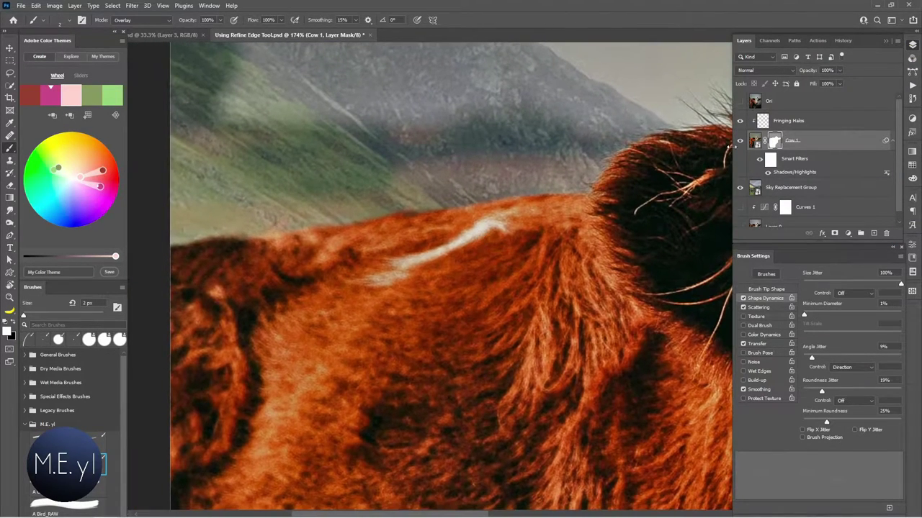
Step: Mirror the grass brush horizontally and shrink it to 27 px after a test stroke
alt+click(774, 142)
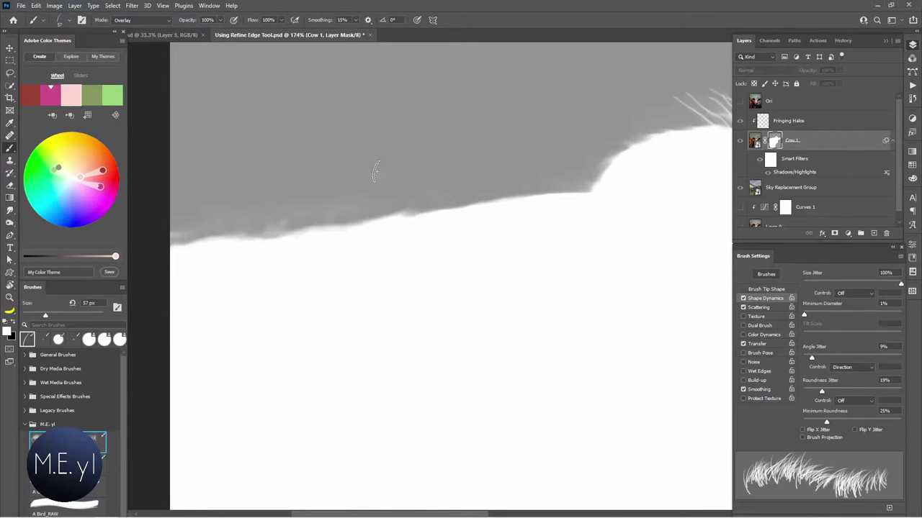
click(768, 289)
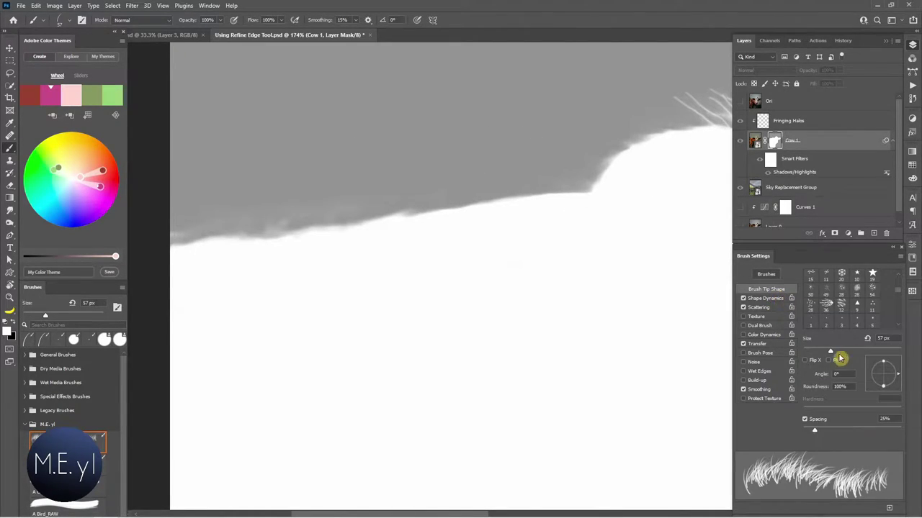
click(806, 361)
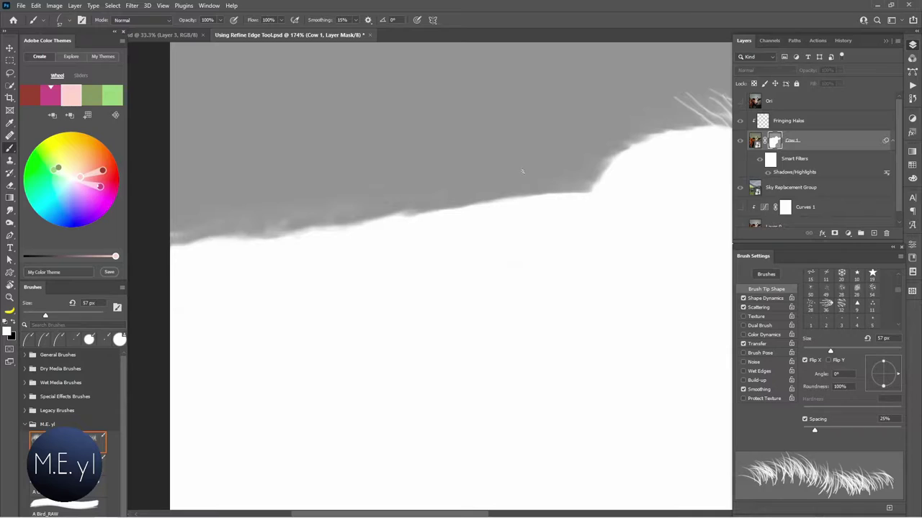
drag(441, 174, 525, 154)
key(bracketleft)
key(bracketleft)
key(bracketleft)
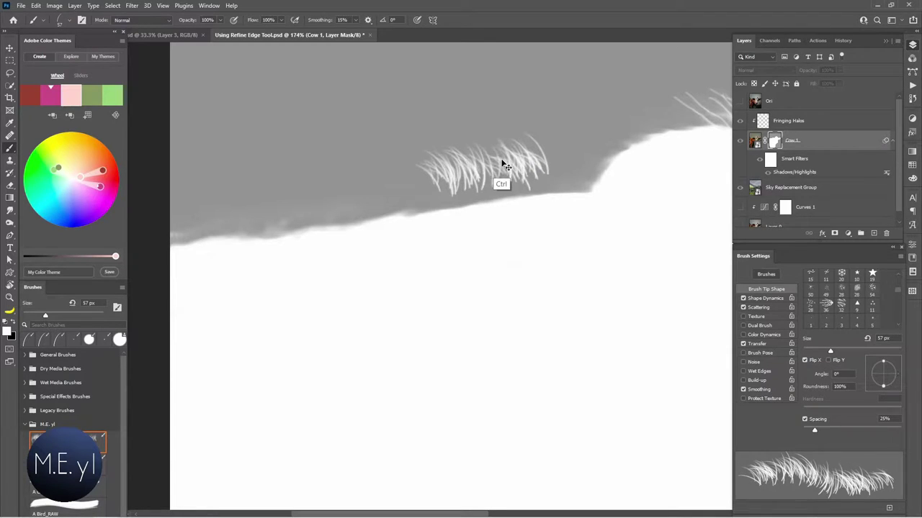
key(ctrl+z)
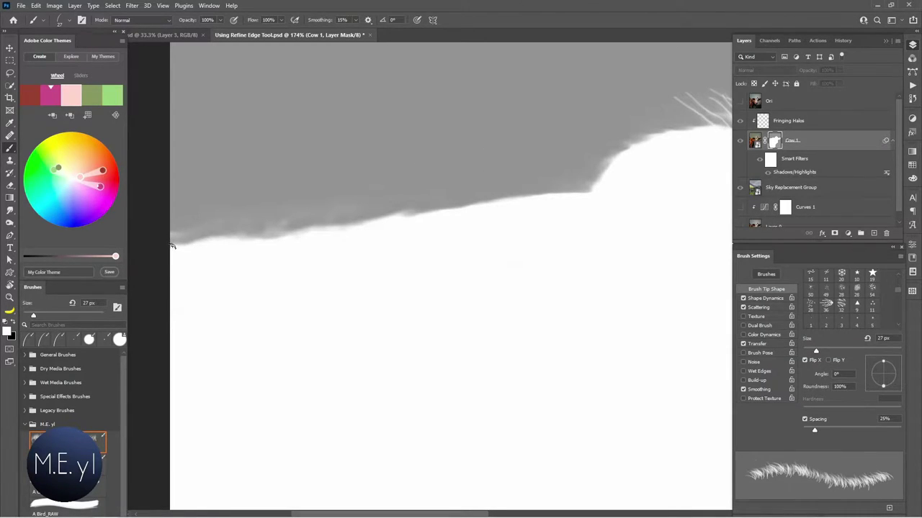
Step: Paint white hair strands along the back's mask edge, tilting the brush tip to 8°
drag(171, 246, 578, 192)
mouse_move(368, 231)
mouse_down()
mouse_move(572, 195)
mouse_move(487, 208)
mouse_up()
drag(902, 376, 901, 371)
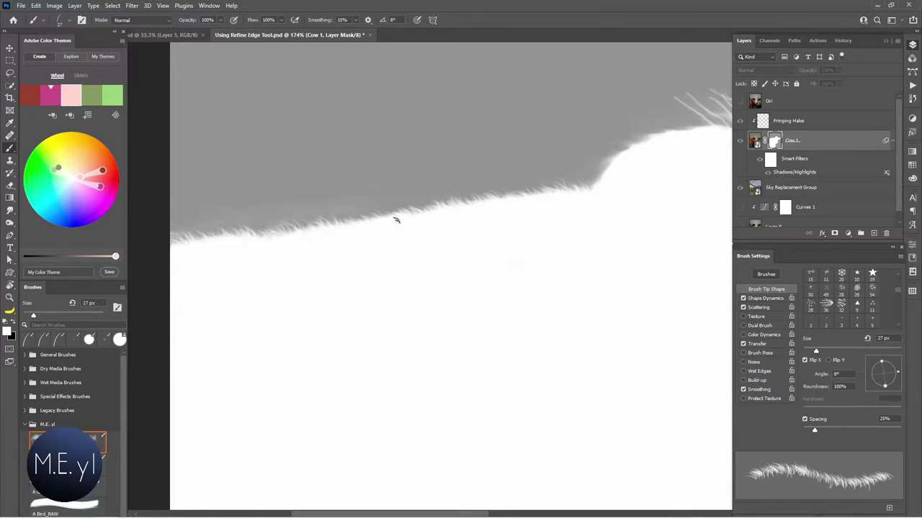
drag(395, 220, 555, 197)
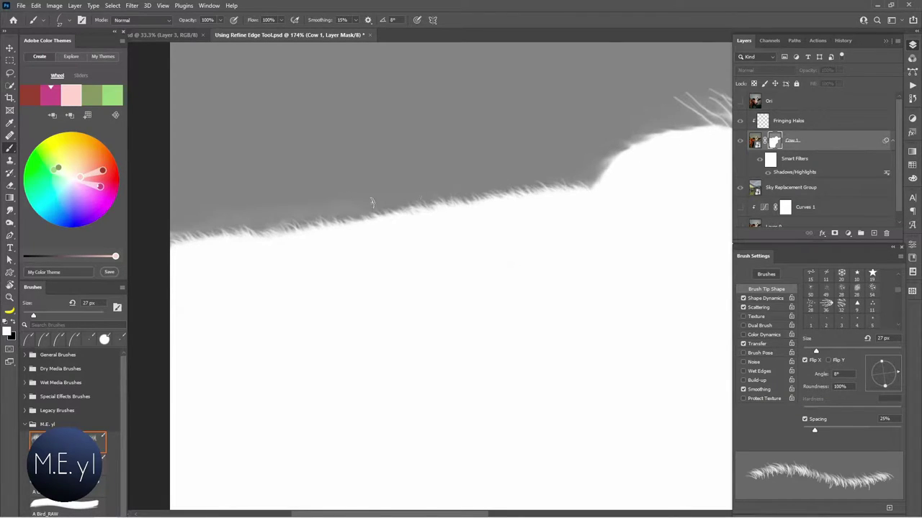
Step: Soften the mask edge with a 34 px Blur tool and view the composite near the face
click(10, 209)
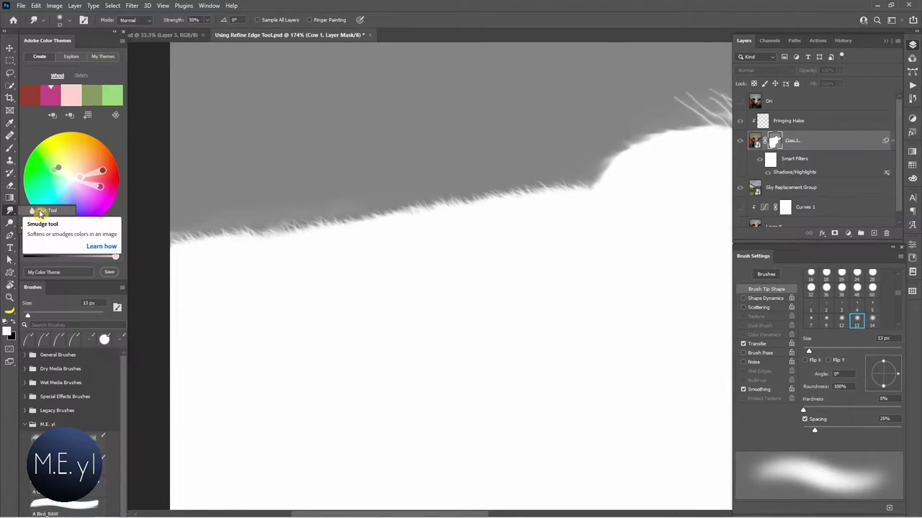
click(40, 213)
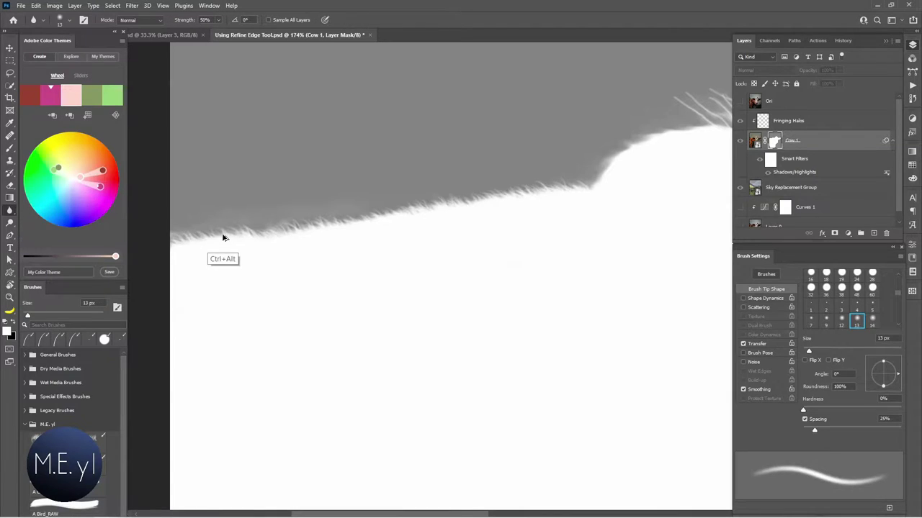
drag(240, 243, 248, 243)
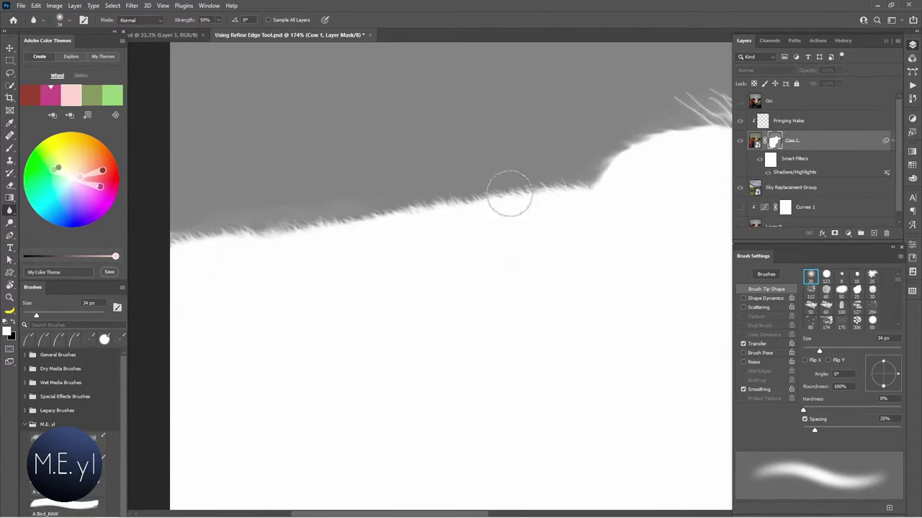
click(818, 142)
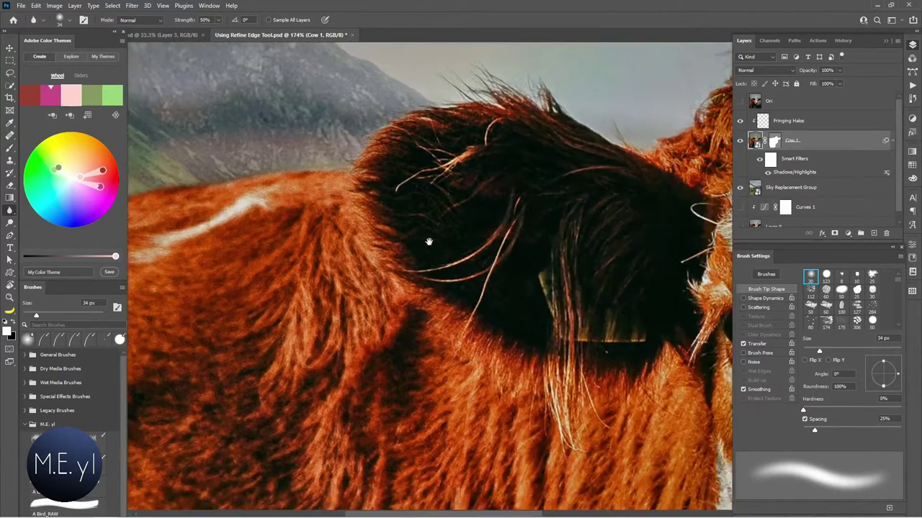
drag(428, 241, 535, 206)
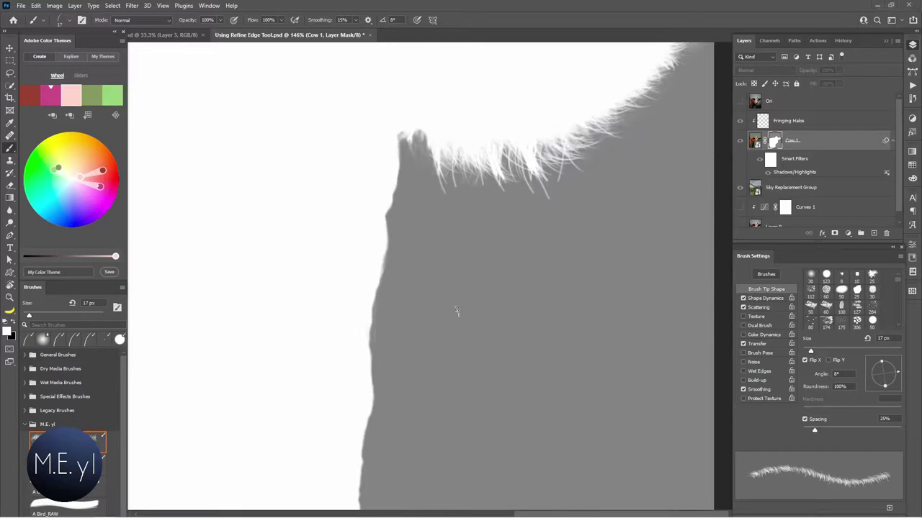
Step: Paint hair down the cow's face outline, then try cloning on Fringing Halos and toggle it to compare
mouse_move(399, 130)
mouse_down()
mouse_move(363, 446)
mouse_move(366, 347)
mouse_up()
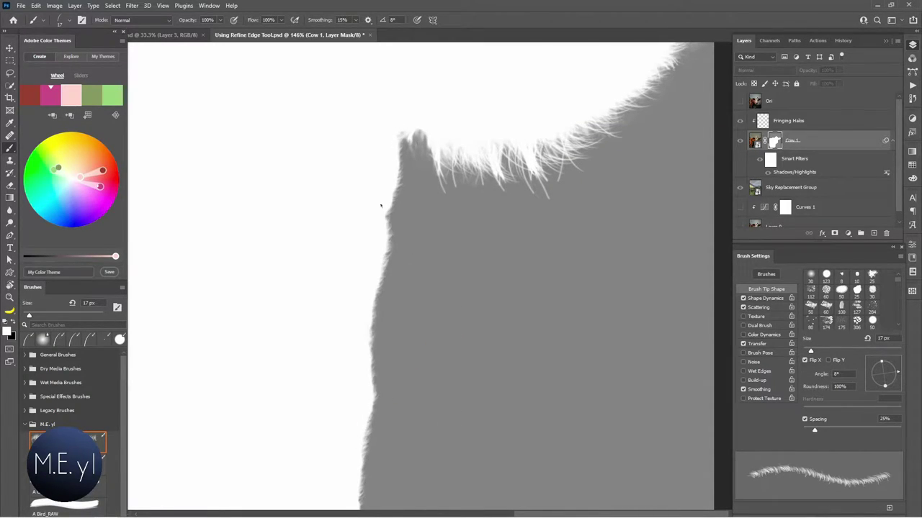
alt+click(776, 141)
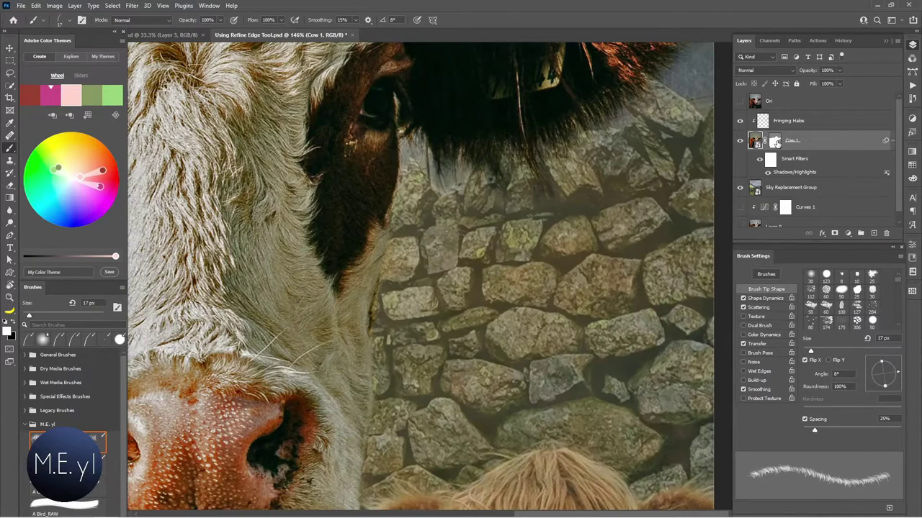
click(765, 123)
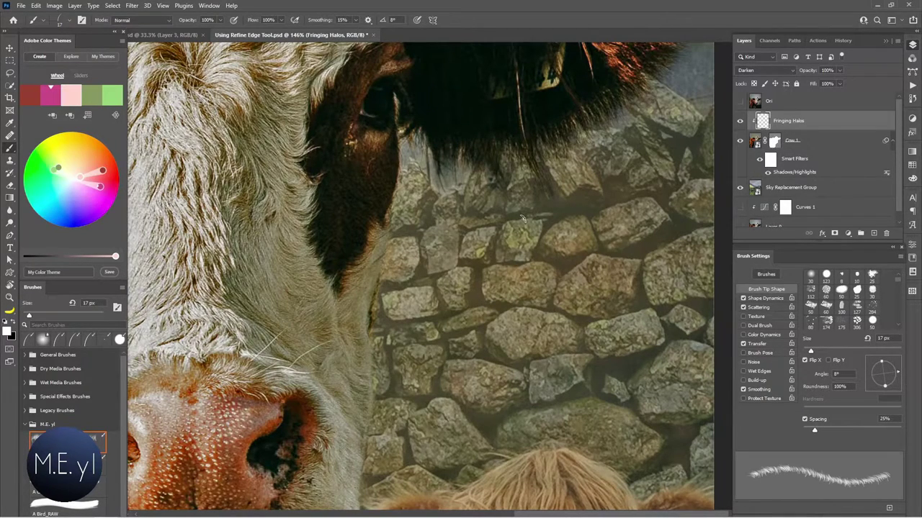
key(s)
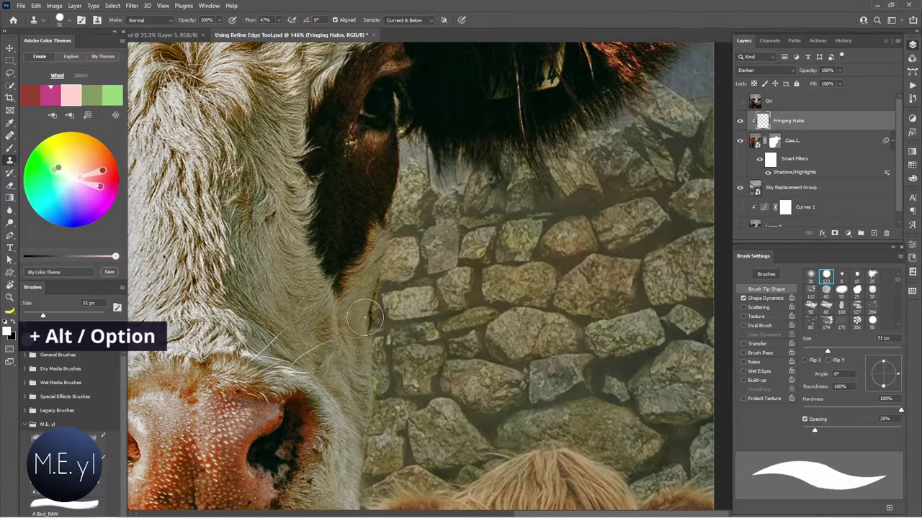
drag(422, 329, 354, 315)
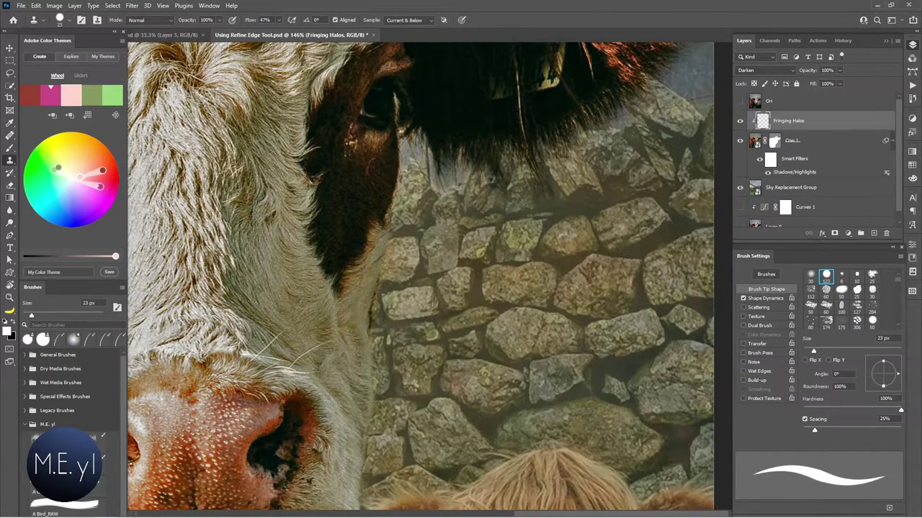
key(ctrl+z)
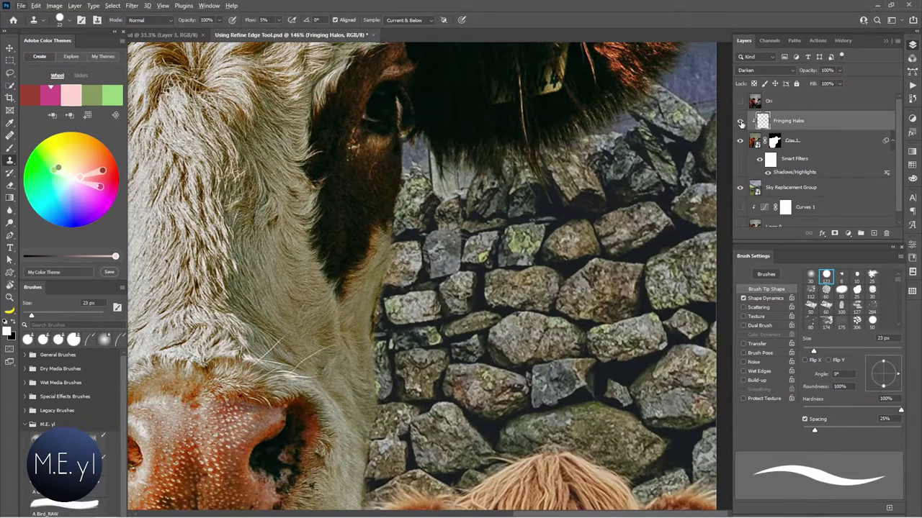
click(740, 121)
click(741, 121)
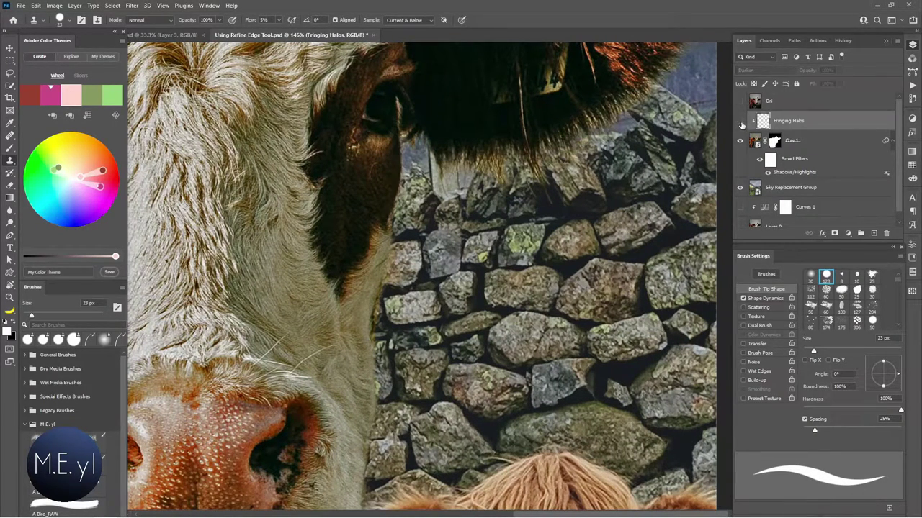
click(741, 124)
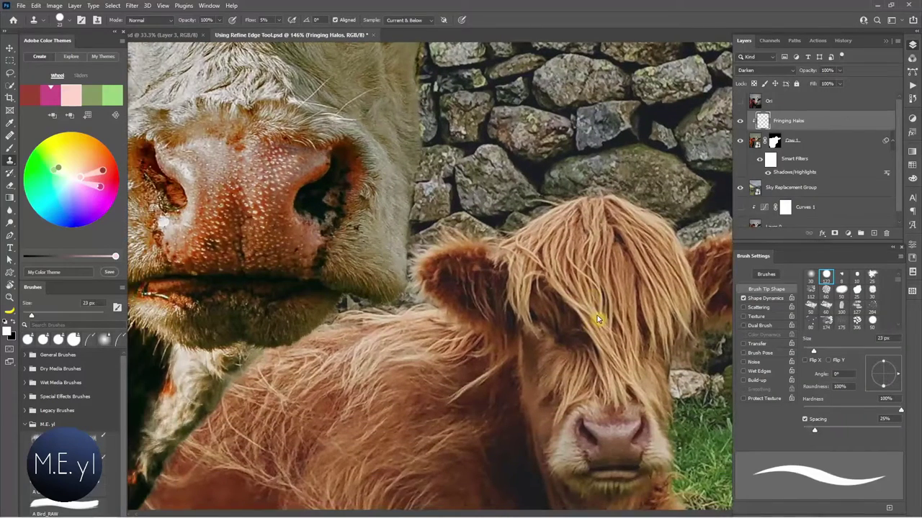
Step: Target the Cow 1 mask near the calf and temporarily lower its density
click(775, 140)
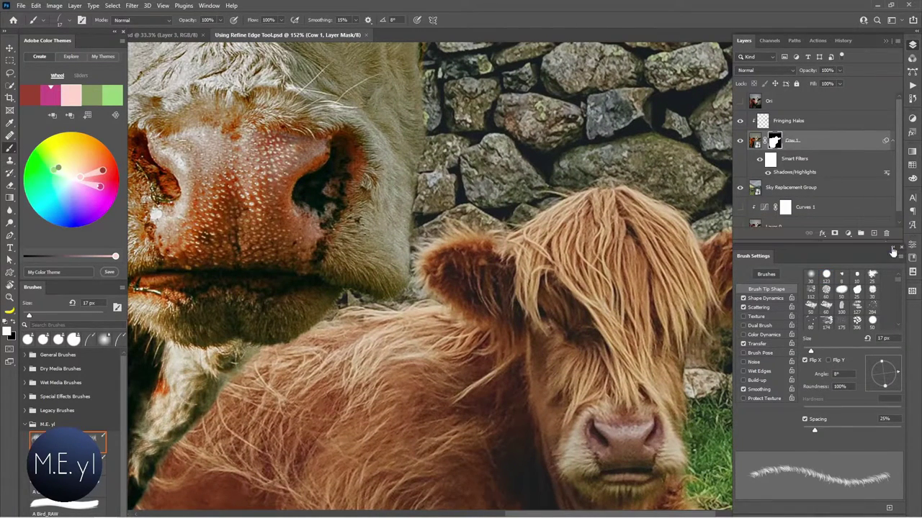
click(911, 244)
drag(832, 317, 835, 314)
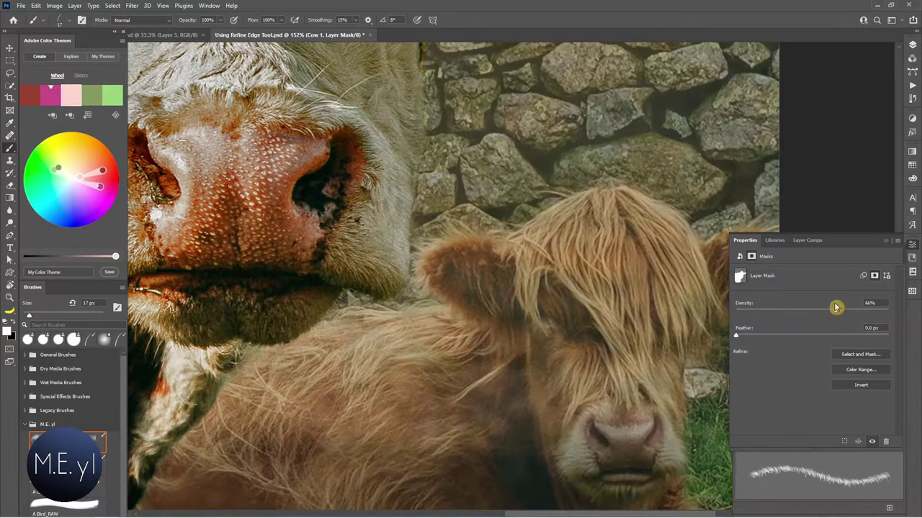
click(912, 46)
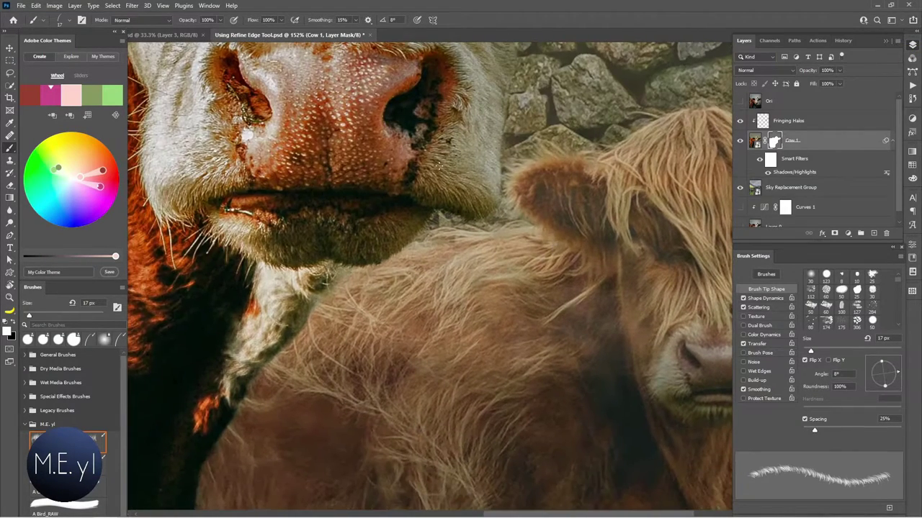
Step: Paint white hair strands along the muzzle and down the cheek edge of the mask
alt+click(781, 143)
mouse_move(492, 202)
mouse_down()
mouse_move(483, 217)
mouse_move(446, 214)
mouse_move(335, 283)
mouse_up()
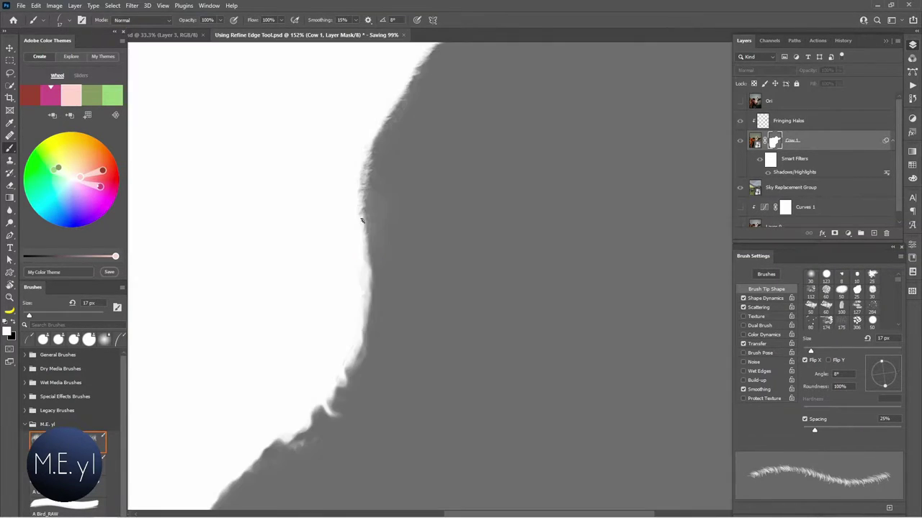
mouse_move(365, 199)
mouse_down()
mouse_move(364, 316)
mouse_move(327, 414)
mouse_up()
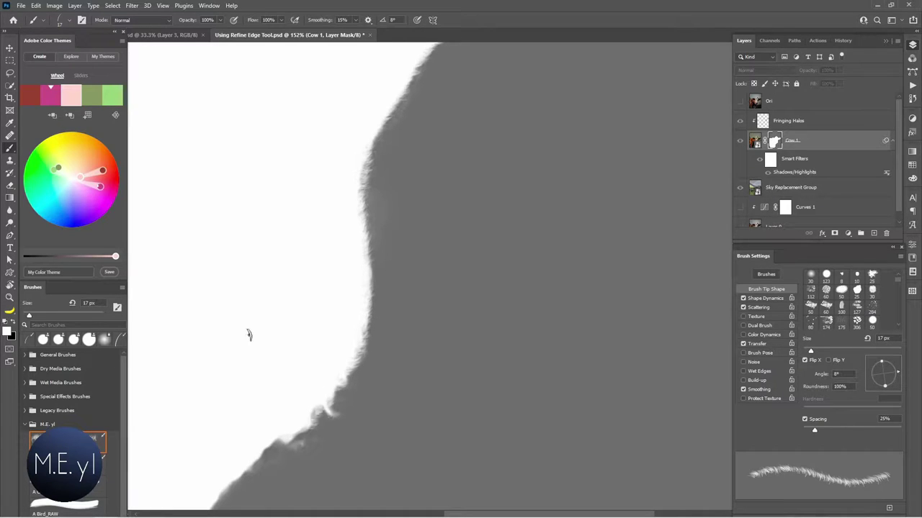
click(59, 339)
Step: Set the hair brush to 2 px, toggle the Cow 1 mask, and try a fur stroke, then undo it
text(2)
key(Return)
alt+click(776, 140)
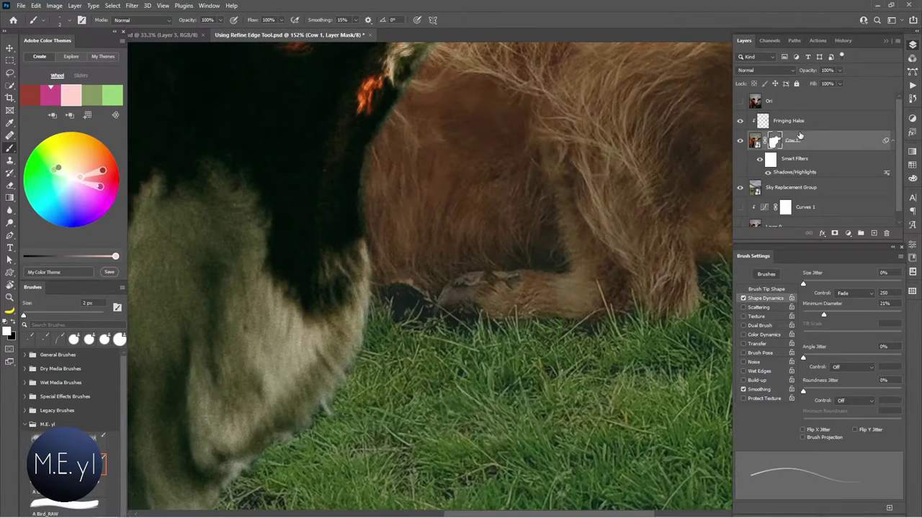
shift+click(776, 141)
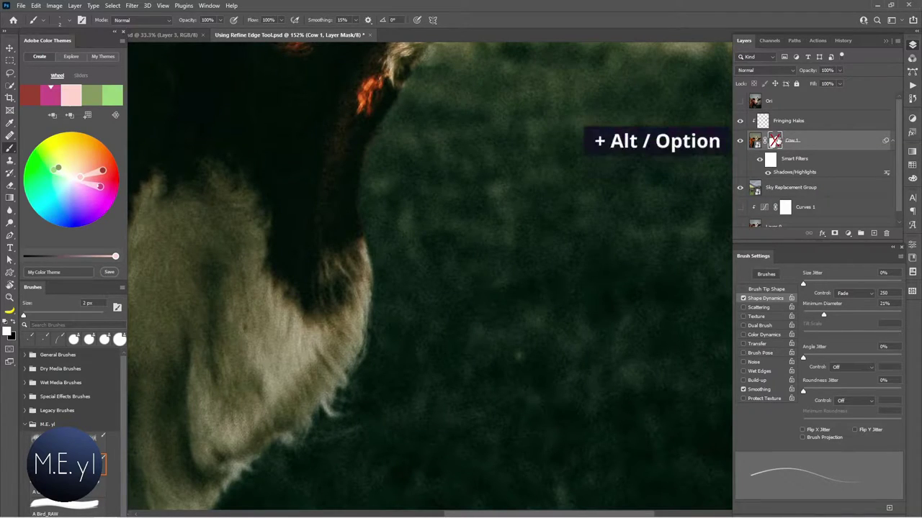
alt+click(776, 140)
drag(409, 354, 454, 294)
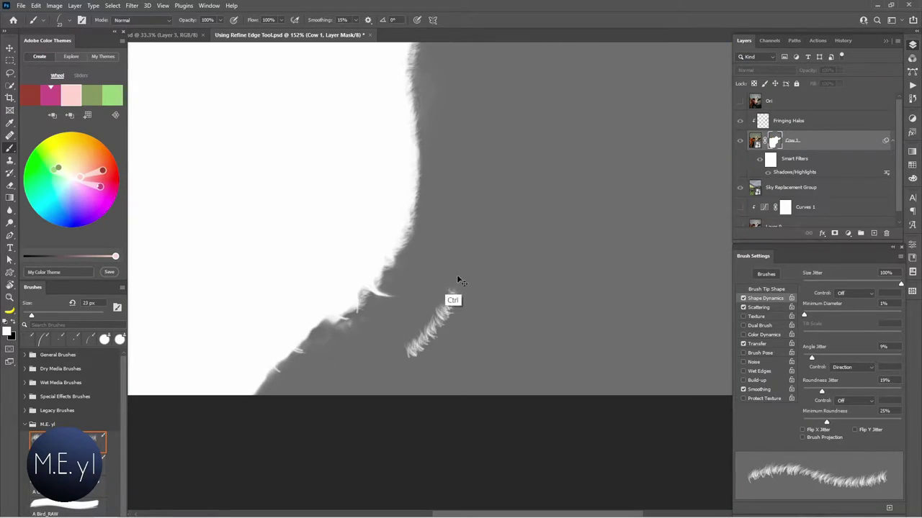
key(ctrl+z)
key(ctrl+z)
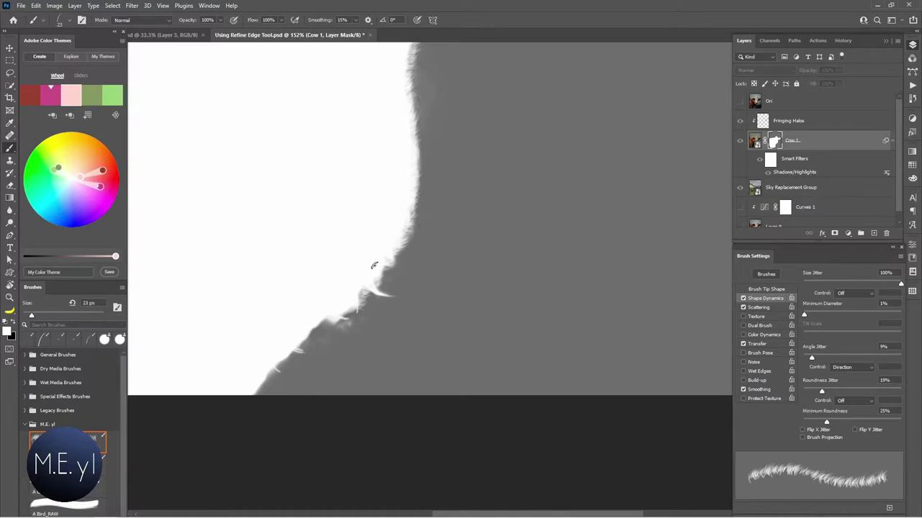
Step: Try the Clone Stamp and Blur tools, then return to the hair brush on the composite
key(s)
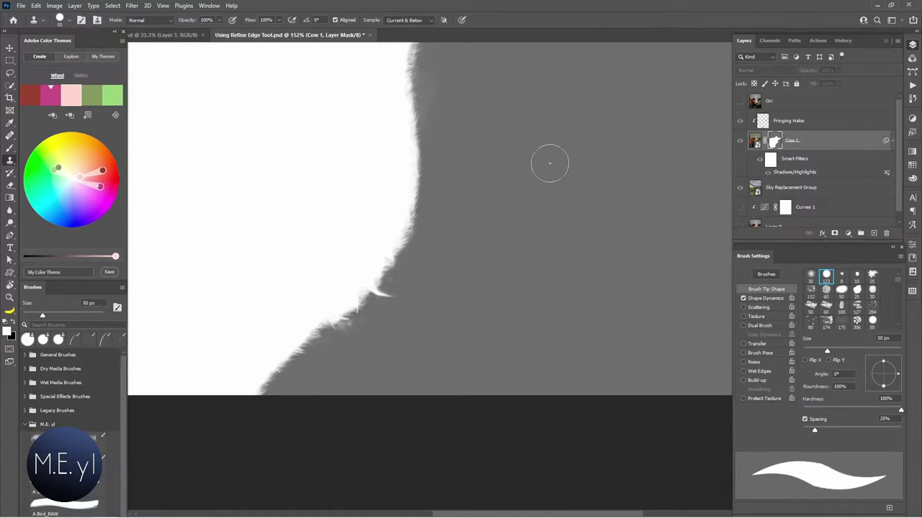
click(11, 209)
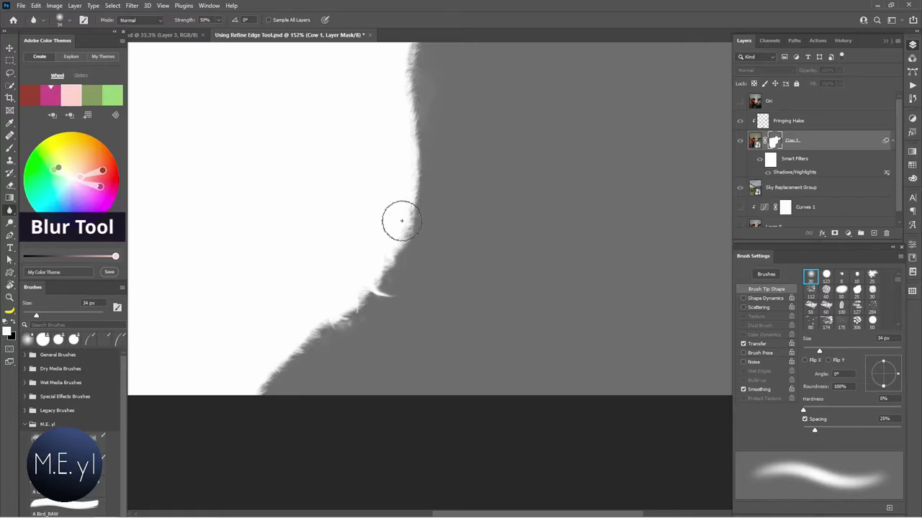
key(b)
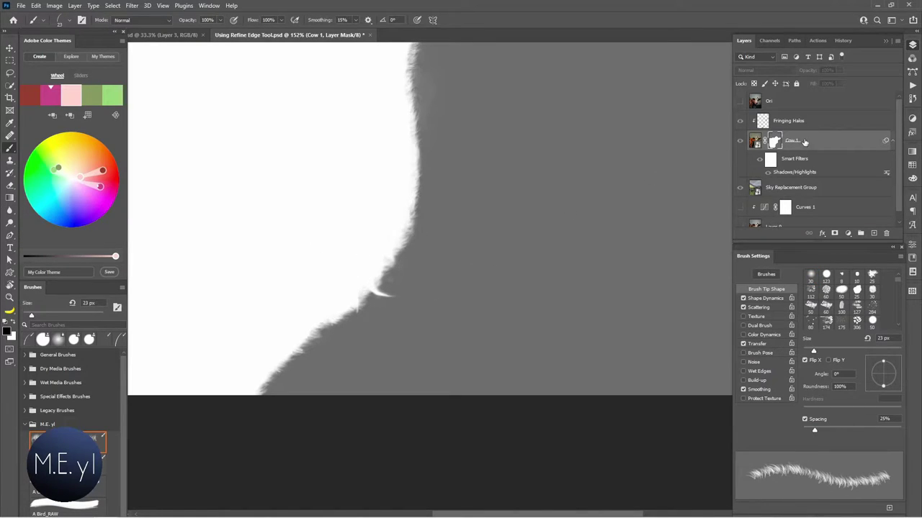
alt+click(774, 141)
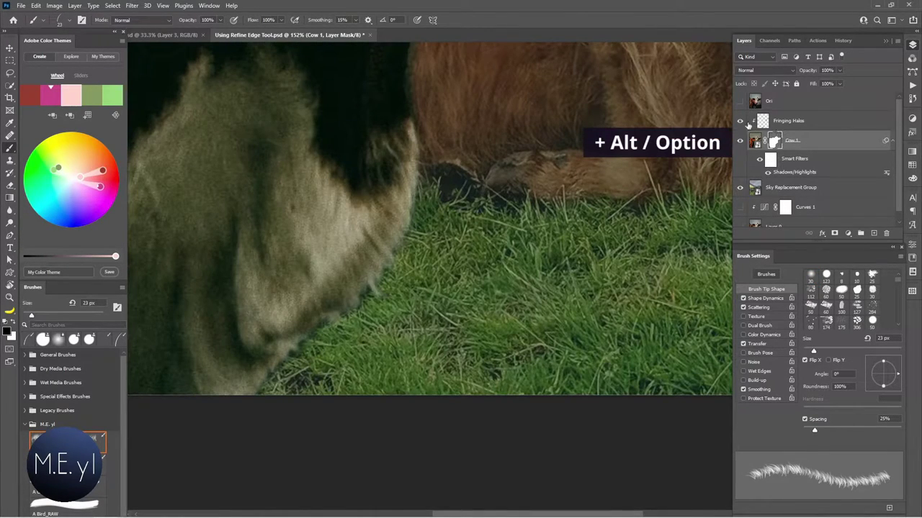
Step: Zoom out around the cow's face, pick the Blur tool, and view the mask in greyscale
drag(555, 208, 588, 336)
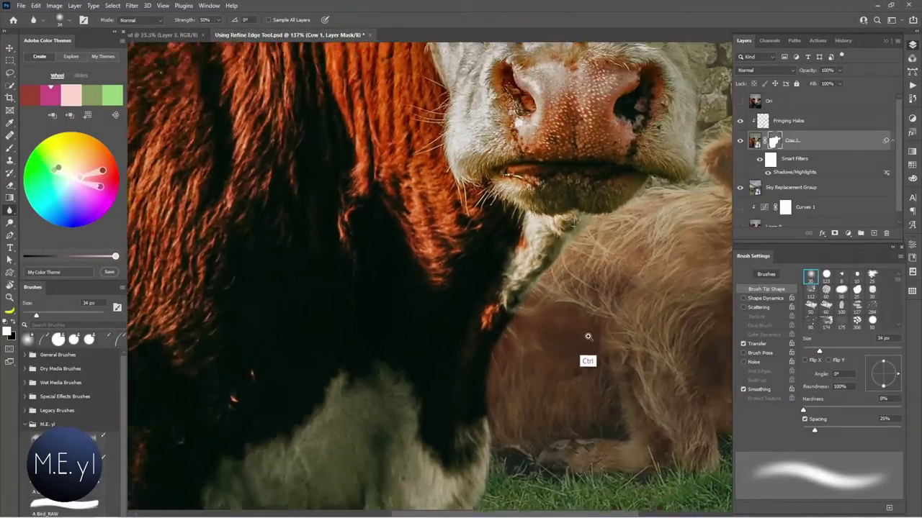
scroll(588, 336, down, 2)
scroll(597, 331, down, 2)
scroll(576, 338, down, 2)
scroll(581, 316, down, 2)
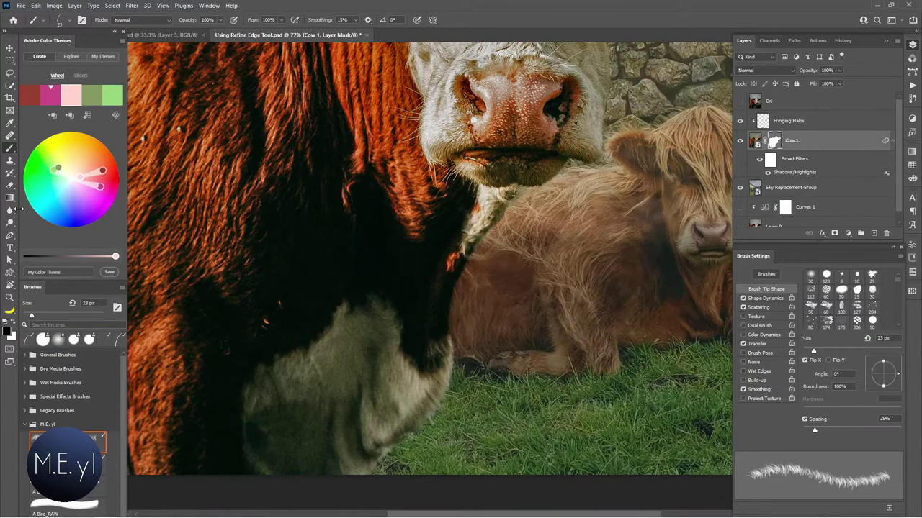
click(10, 211)
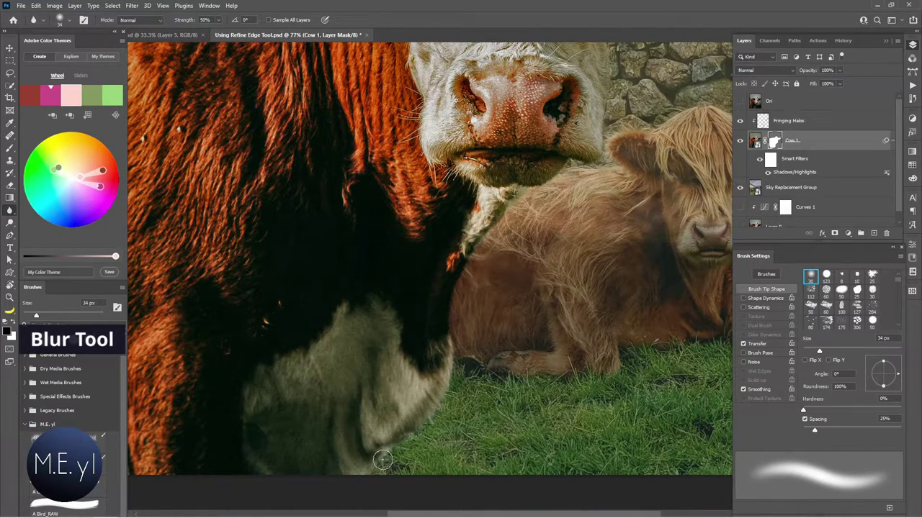
alt+click(776, 141)
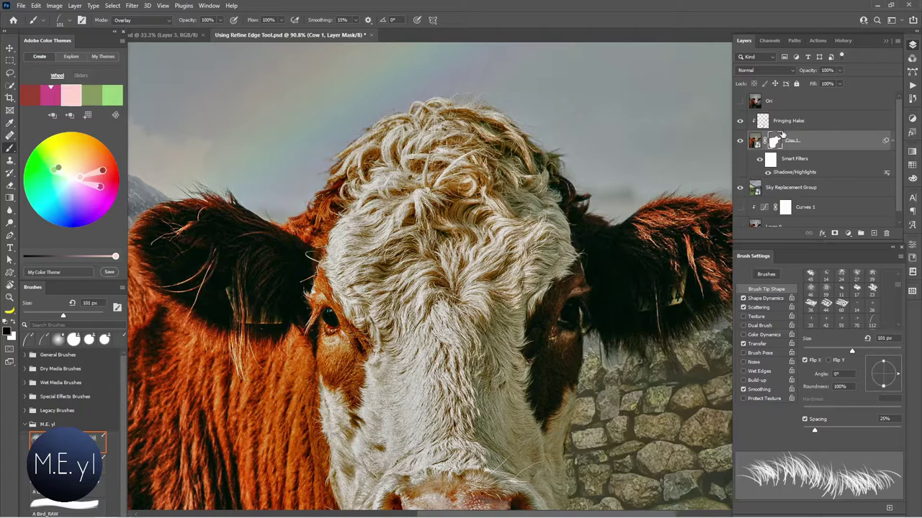
Step: Check Cow 1's mask and set a white fur brush at 11° angle and 34 px
alt+click(775, 141)
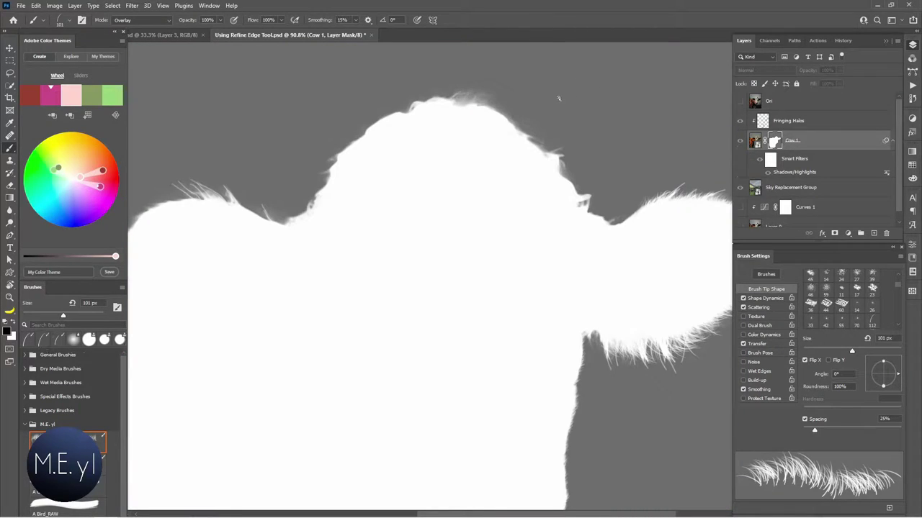
alt+click(776, 141)
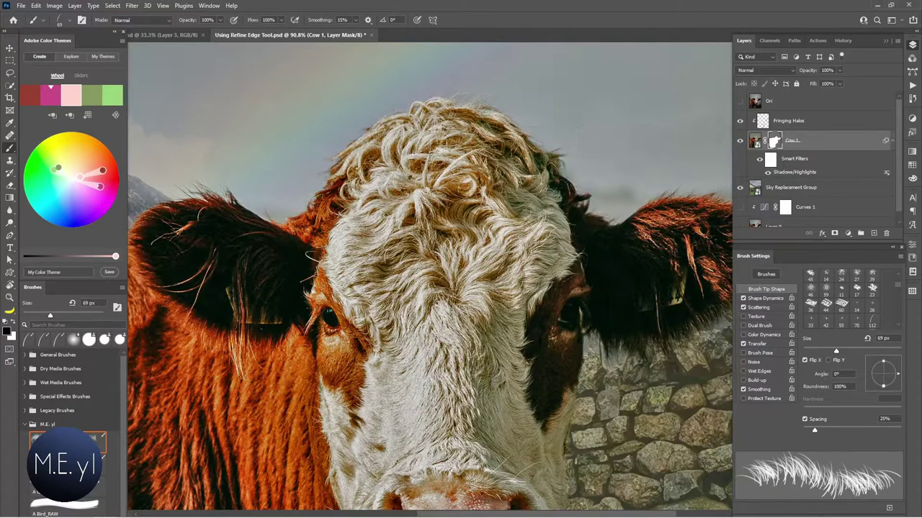
key(x)
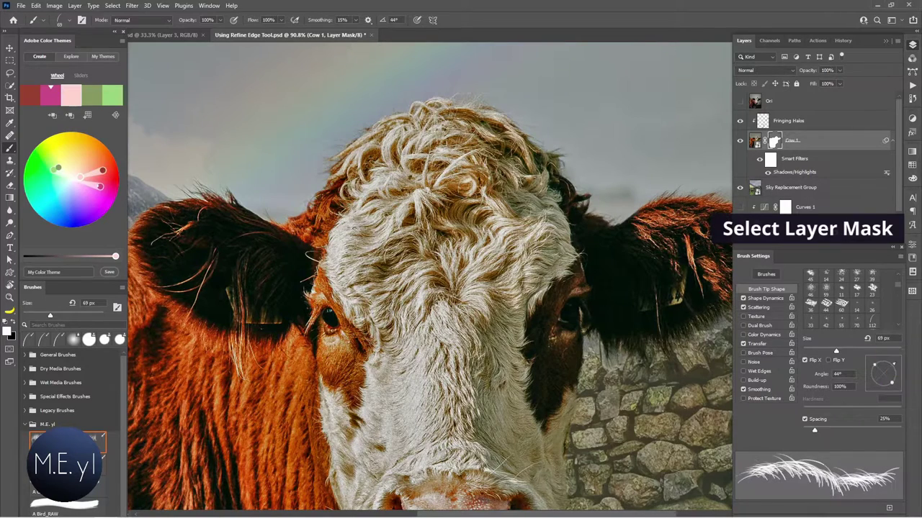
drag(891, 365, 898, 386)
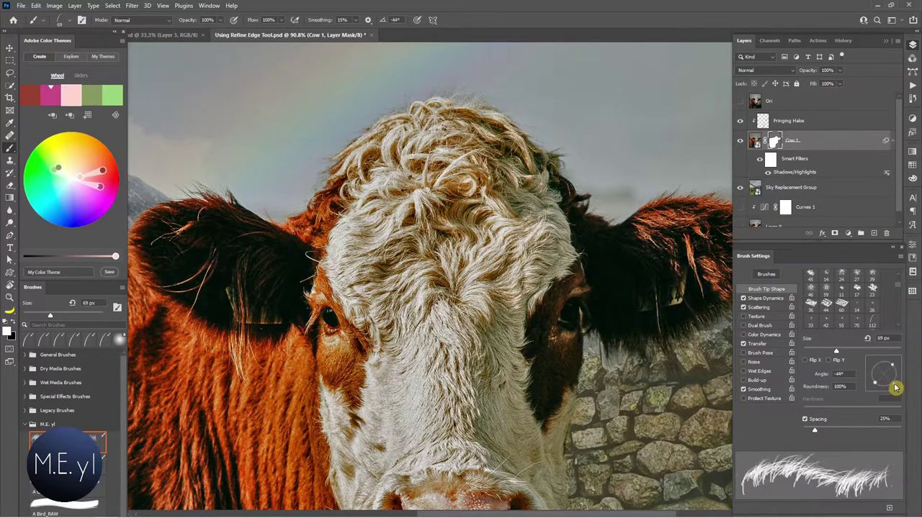
key(Right)
key(Right)
key(Right)
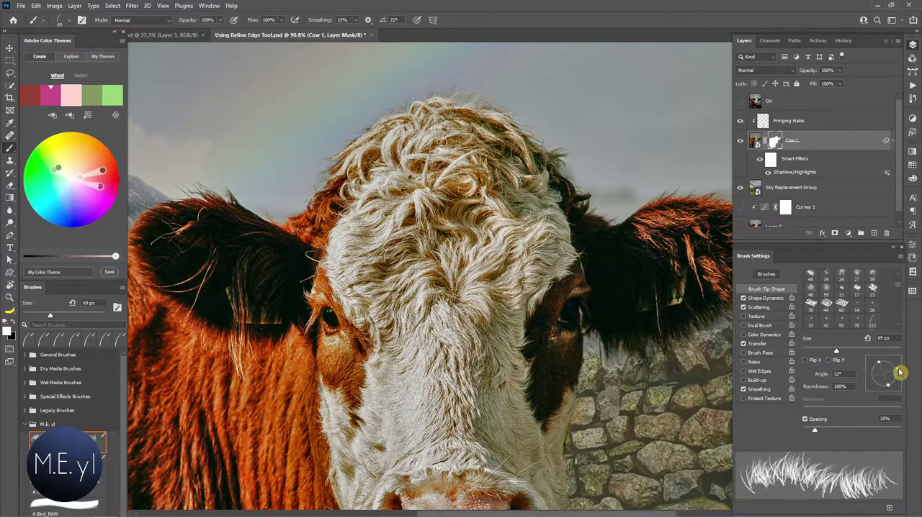
key(bracketleft)
key(bracketleft)
key(bracketleft)
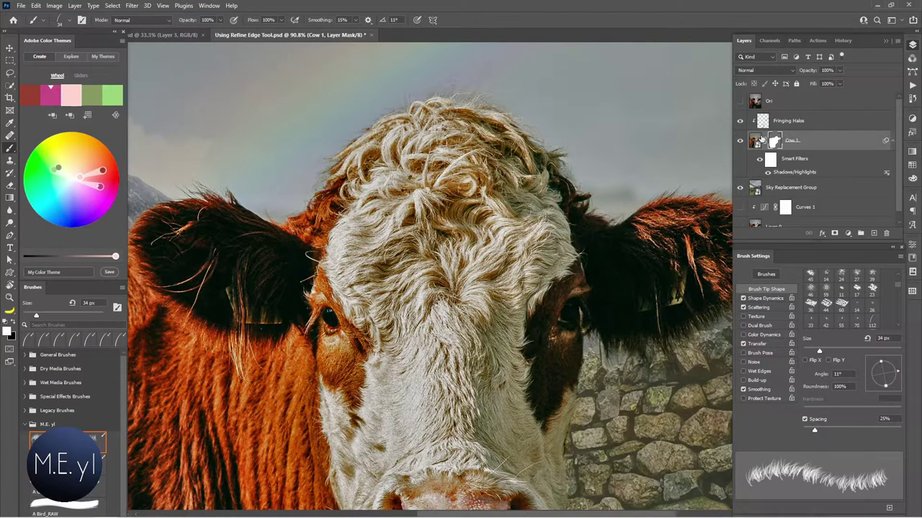
alt+click(774, 141)
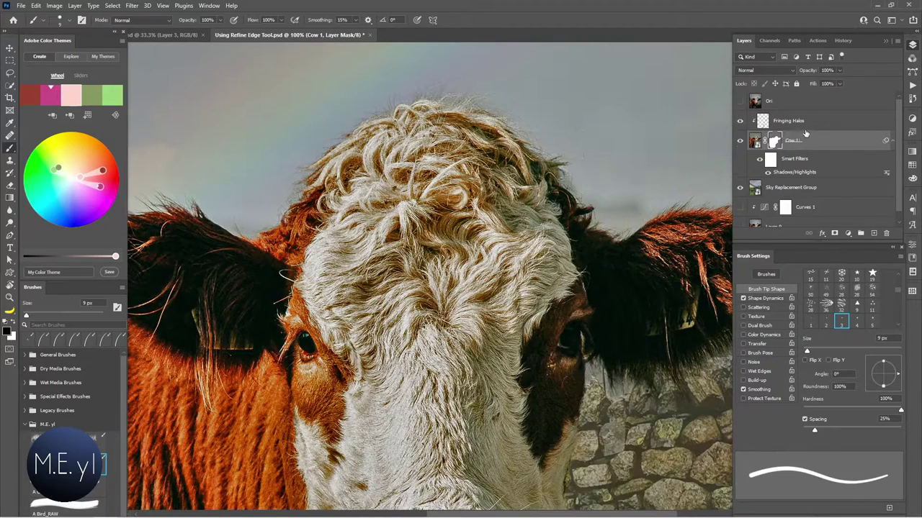
Step: Compare Cow 1's mask density in Properties and leave it at 100%
click(913, 246)
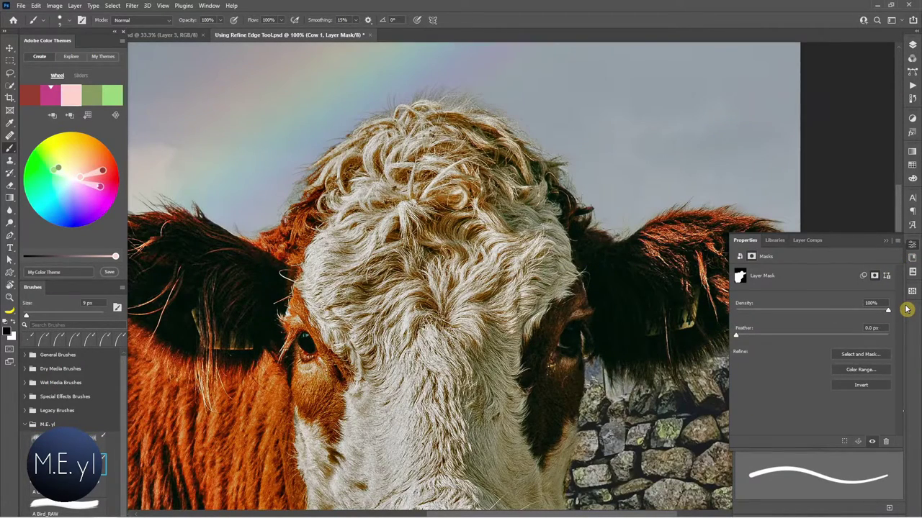
alt+scroll(622, 267, down, 5)
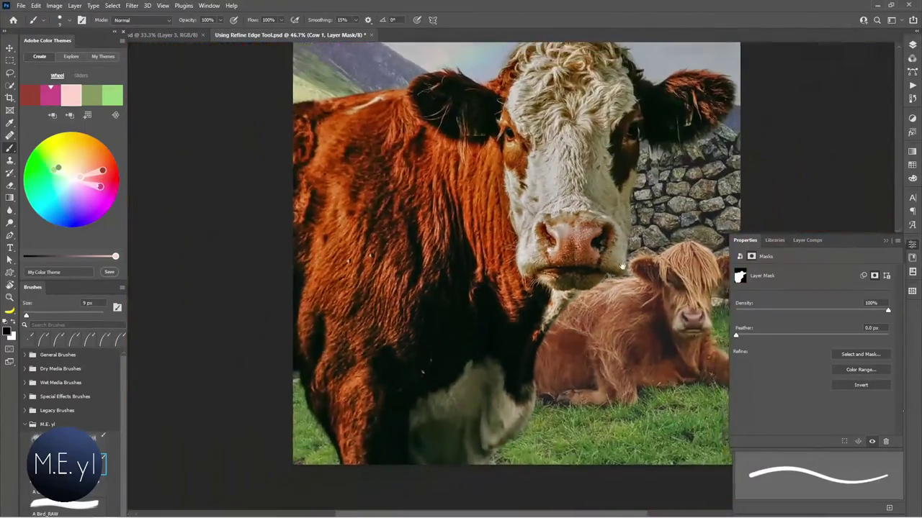
alt+click(774, 141)
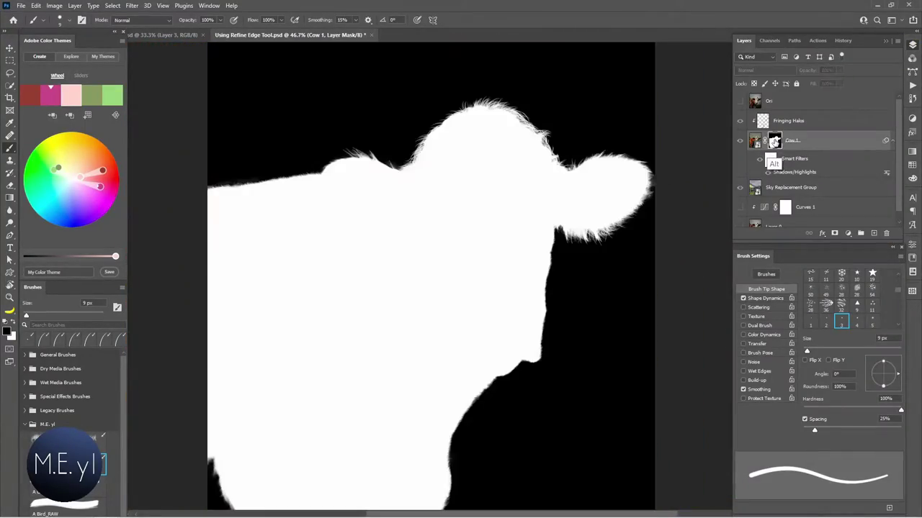
alt+click(774, 141)
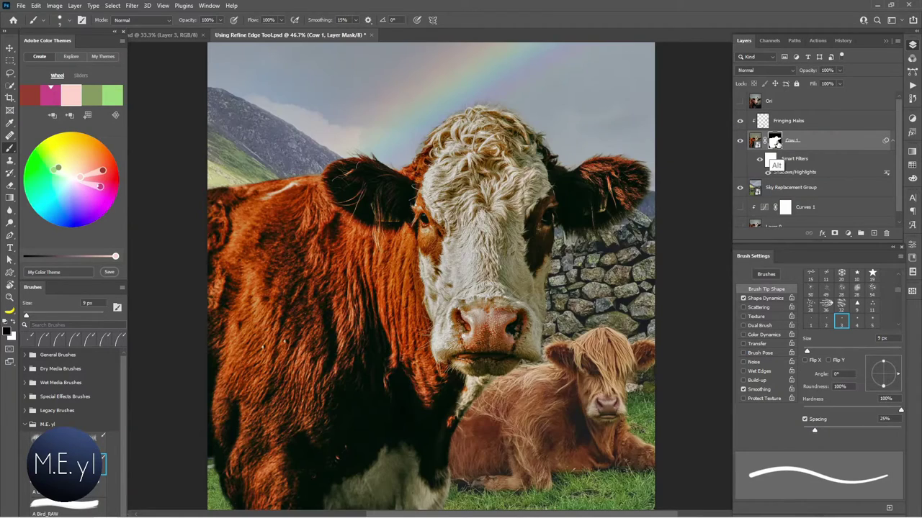
click(912, 245)
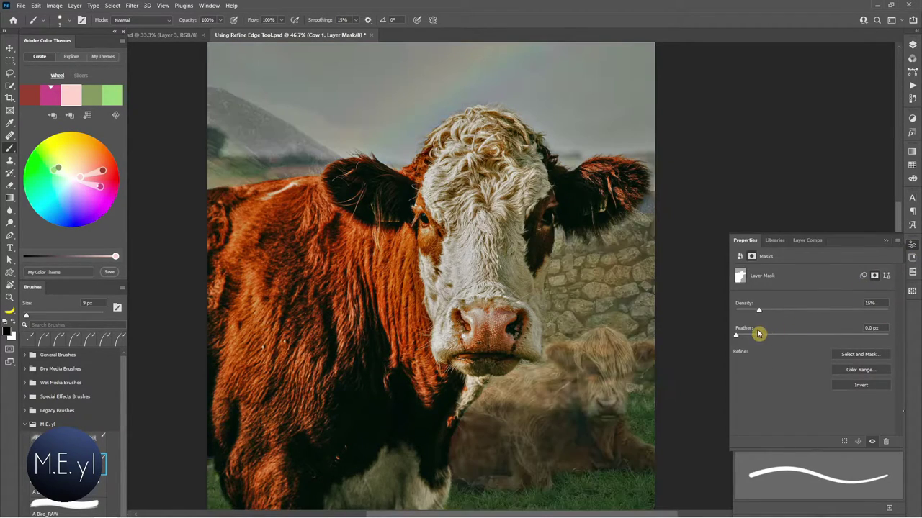
mouse_move(801, 331)
mouse_down()
mouse_move(852, 312)
mouse_move(888, 314)
mouse_up()
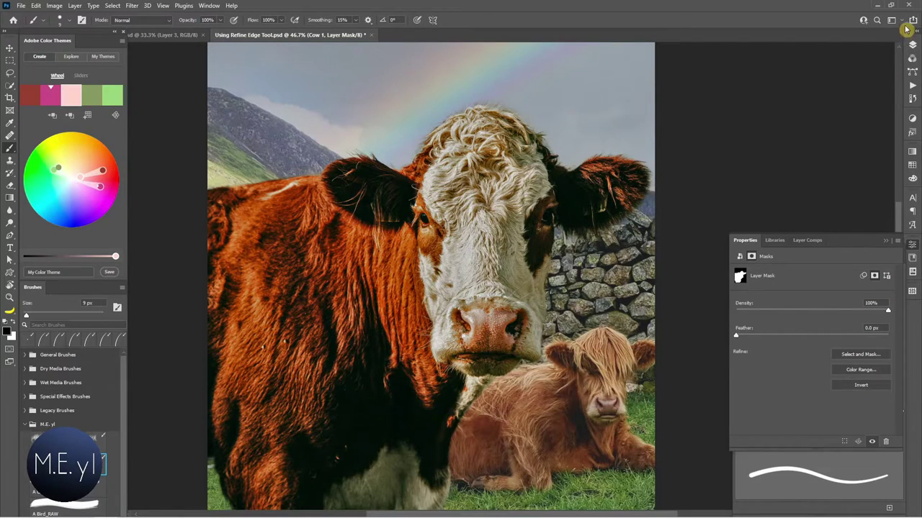
click(912, 45)
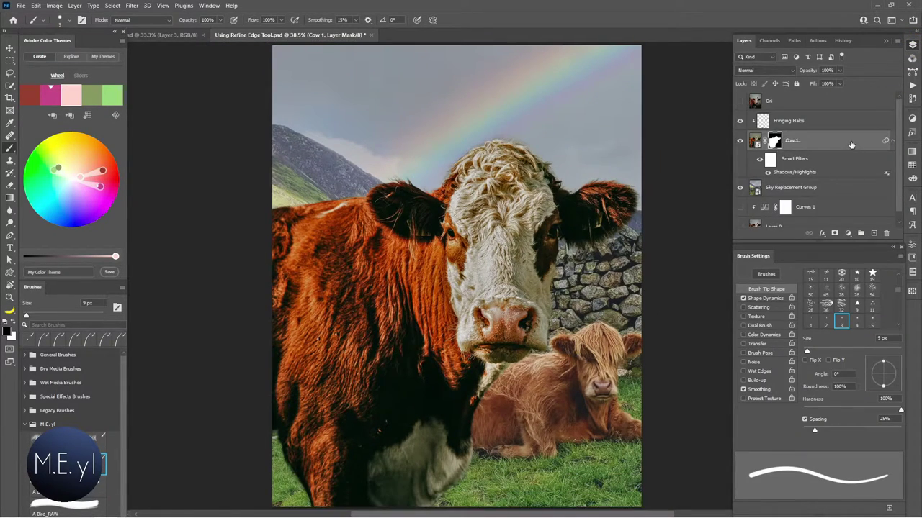
Step: Add a layer above Fringing Halos and set a 1 px hard round brush at the nose
key(alt+bracketright)
click(874, 234)
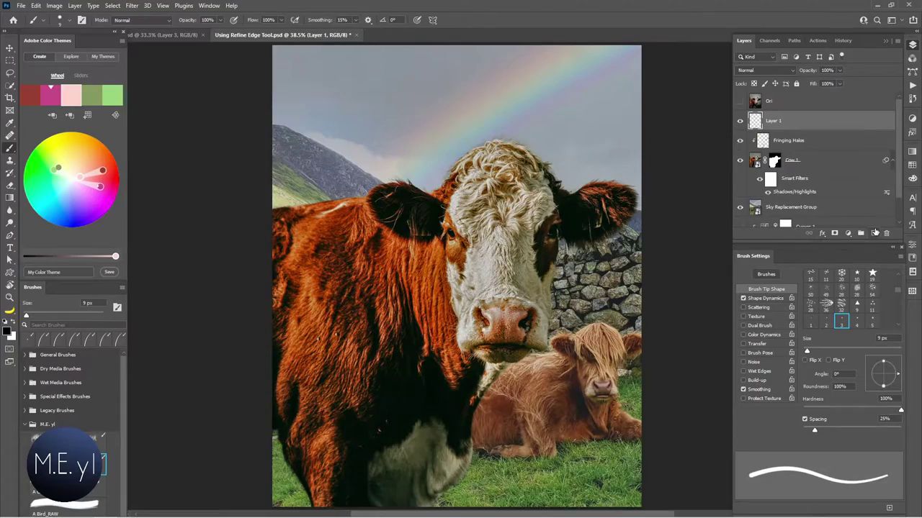
mouse_move(554, 338)
mouse_down()
mouse_move(569, 327)
mouse_move(600, 330)
mouse_up()
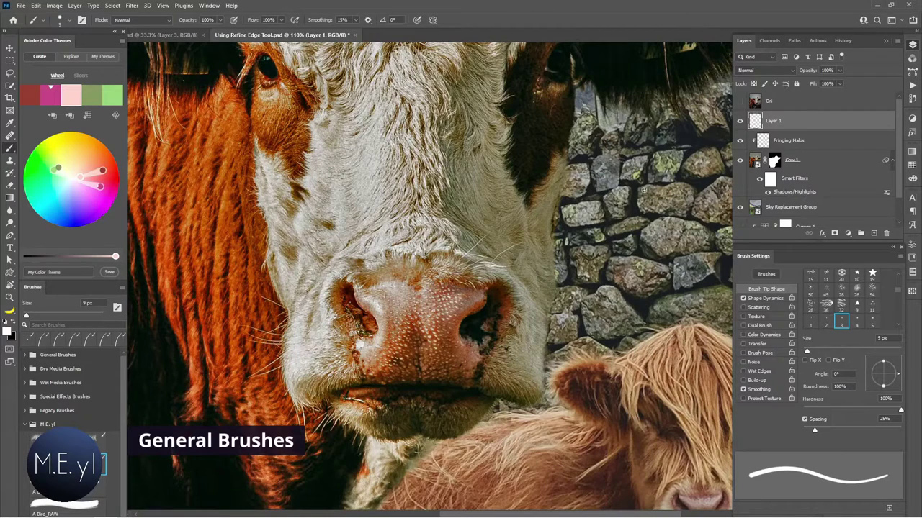
click(28, 339)
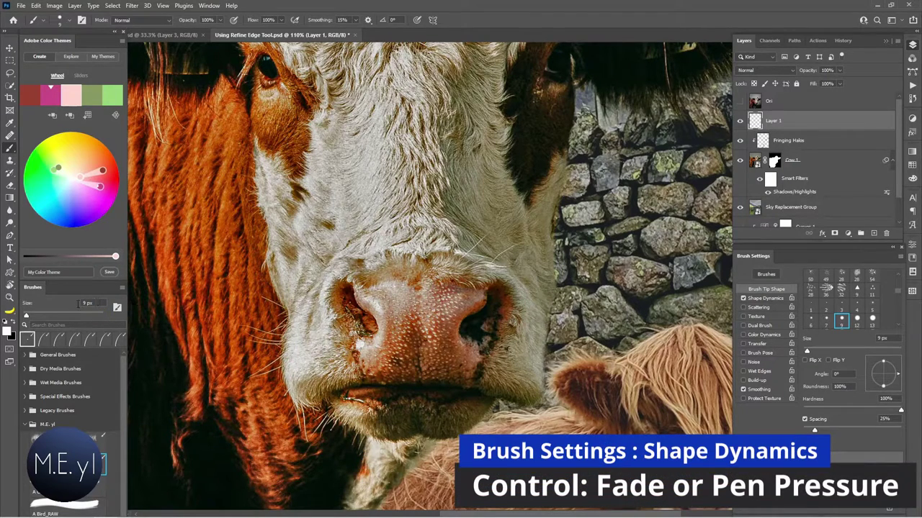
click(758, 255)
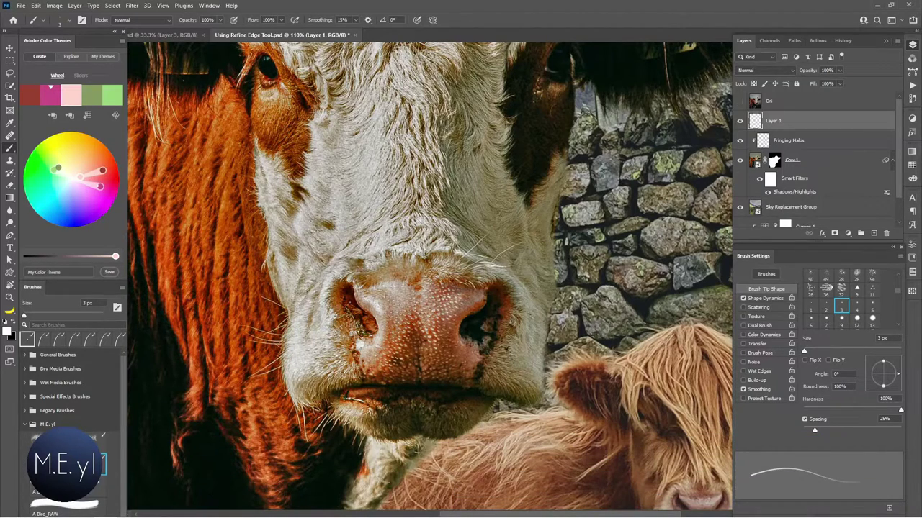
click(811, 306)
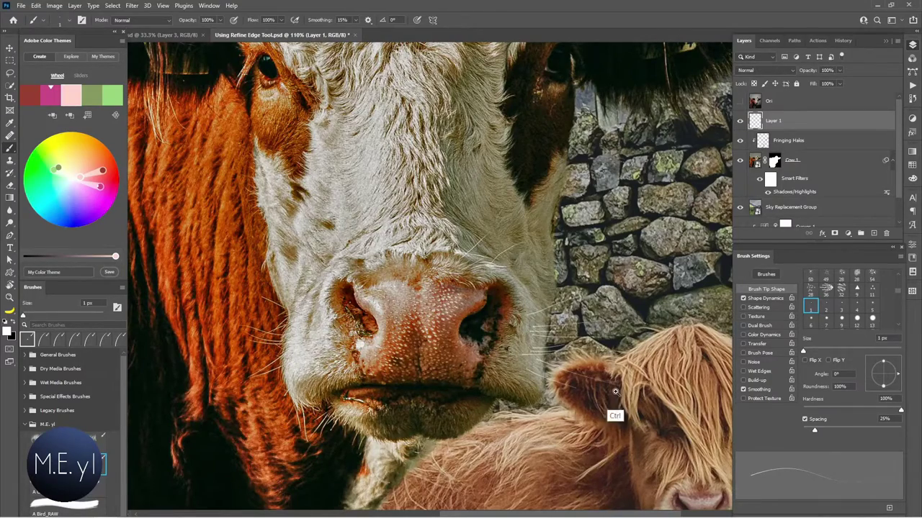
Step: Create Layer 2 above Layer 1 and clip it to Layer 1
scroll(610, 400, up, 2)
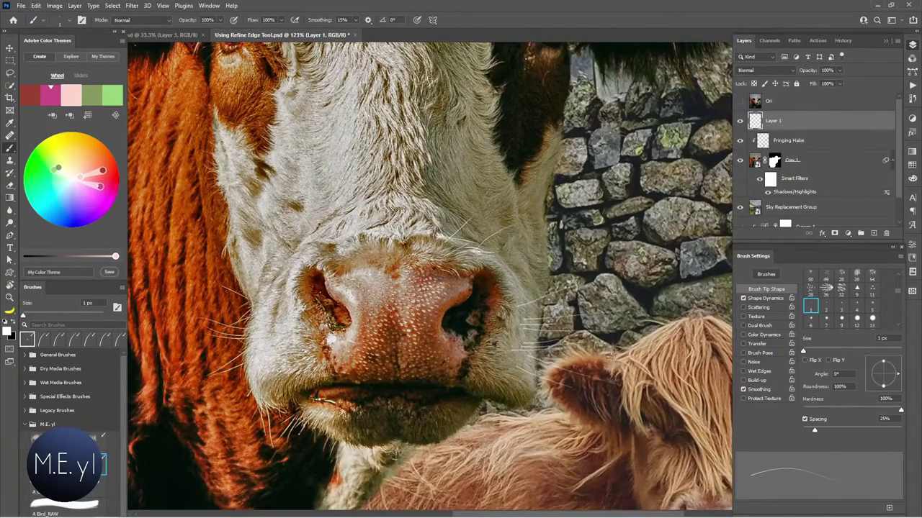
click(874, 234)
alt+click(820, 130)
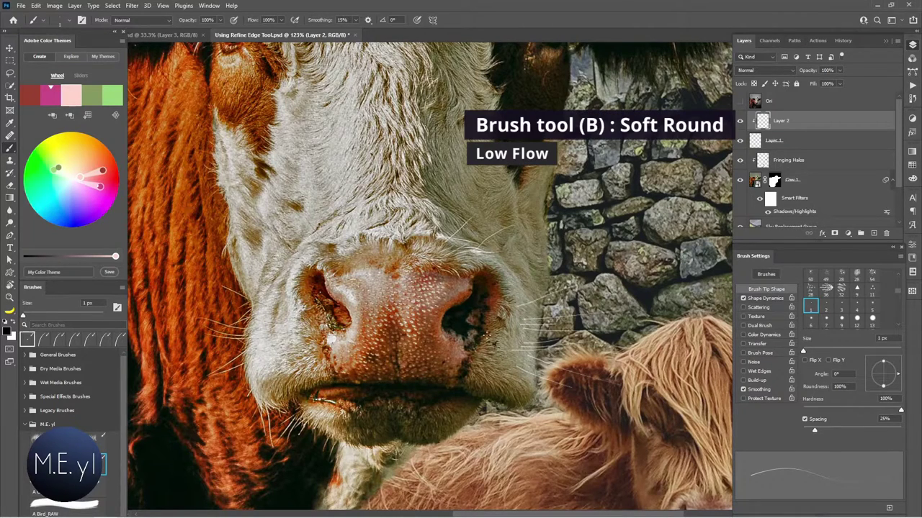
Step: Sample a dark colour from the cow's nostril and rename Layer 2 to 'Whiskers'
key(alt)
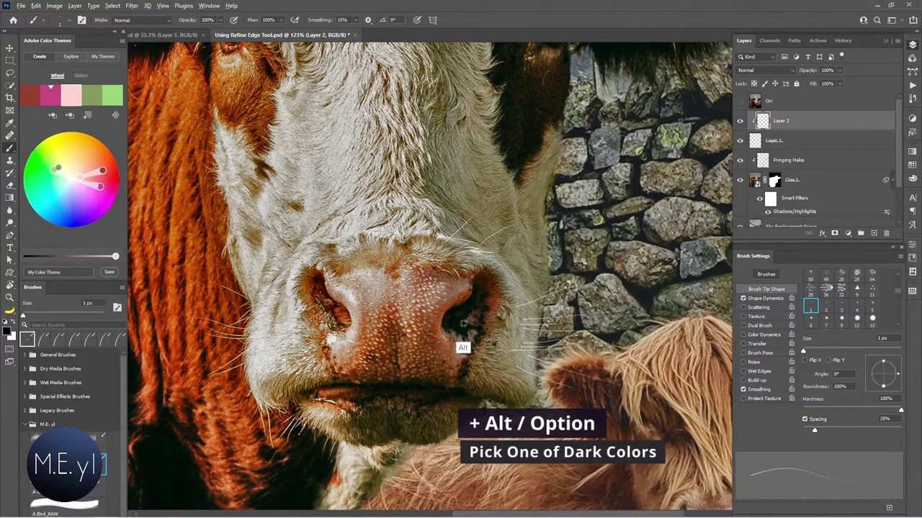
alt+click(541, 309)
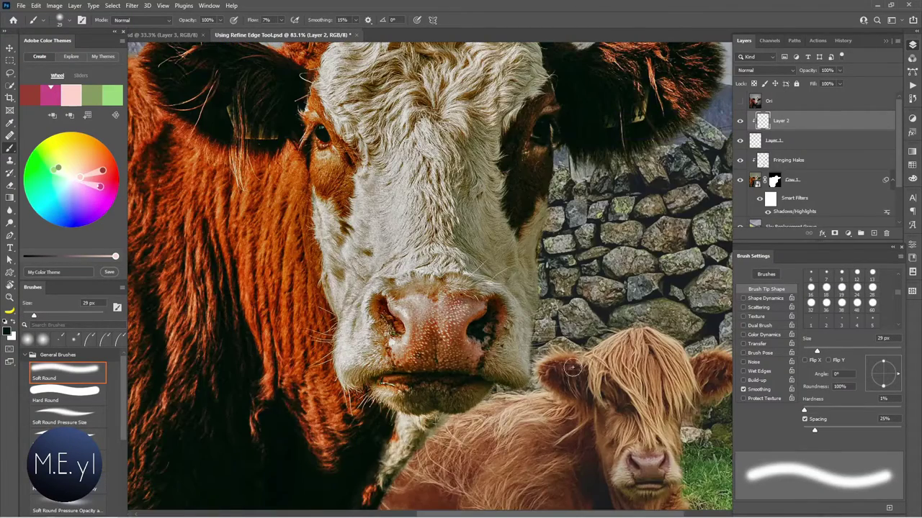
scroll(590, 432, down, 3)
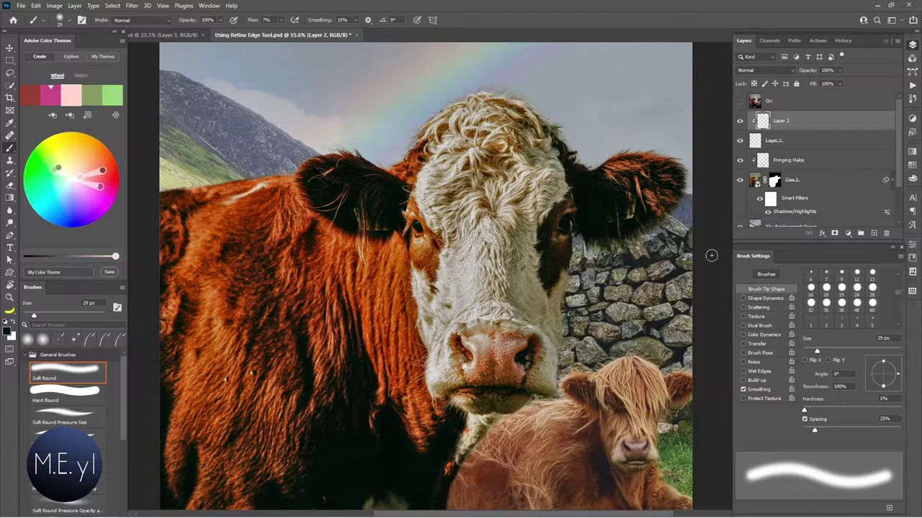
double_click(781, 120)
text(Whiskers)
key(Return)
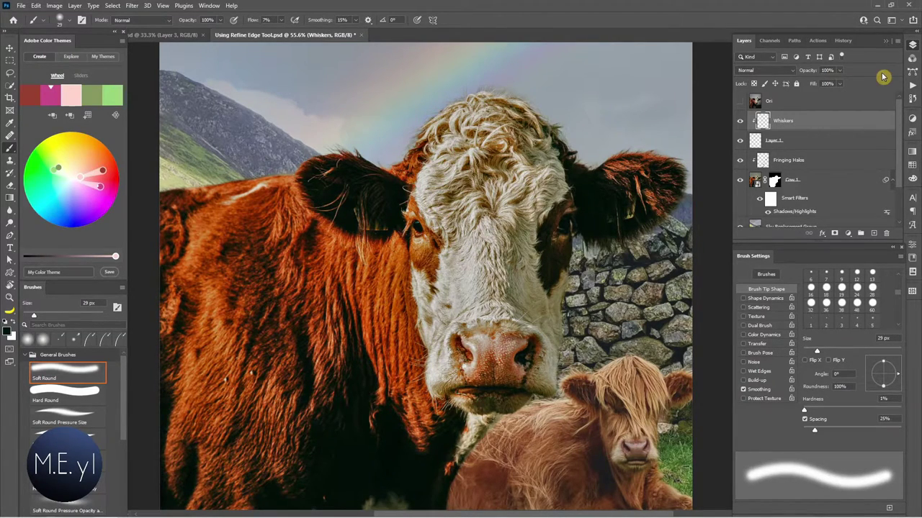
key(ctrl+0)
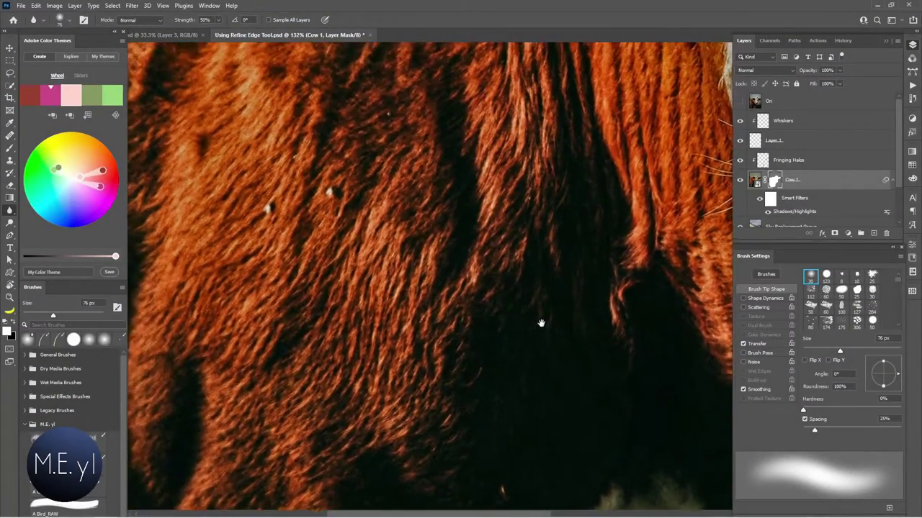
Step: Target the Cow 1 image thumbnail and switch to the Healing Brush Tool
drag(541, 324, 550, 347)
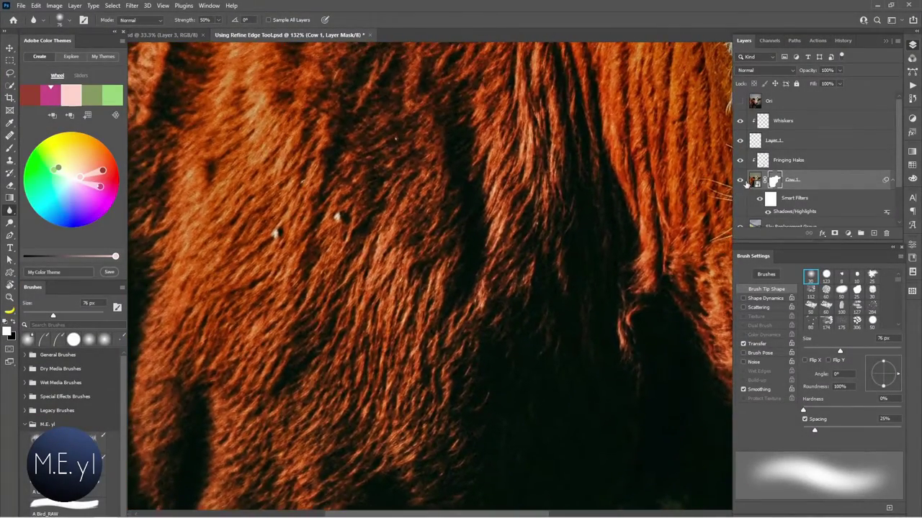
click(754, 180)
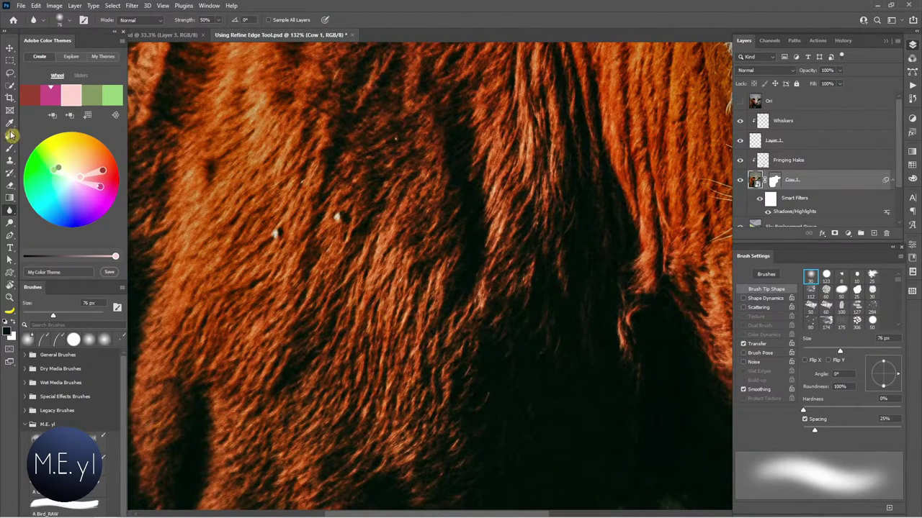
drag(10, 135, 56, 149)
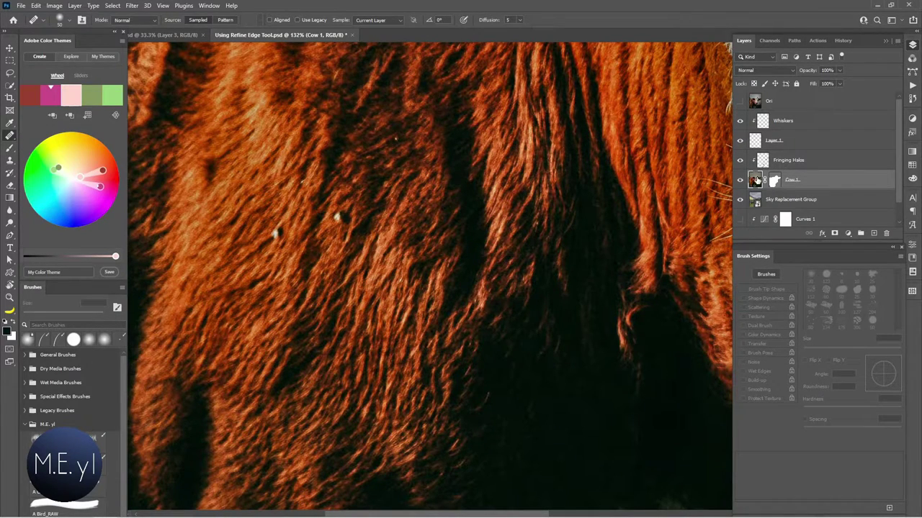
Step: Inside the Cow 1 smart object, sample clean fur and heal stray hairs on one ear
double_click(755, 181)
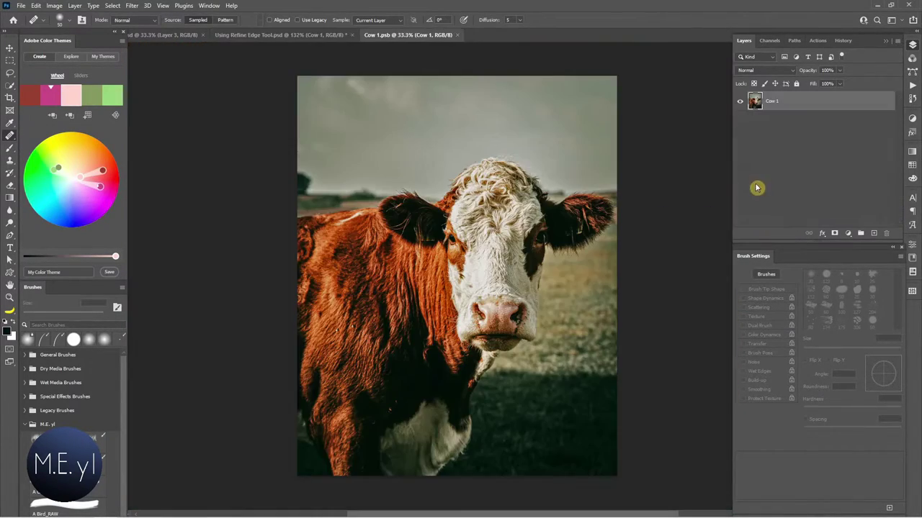
drag(349, 340, 426, 298)
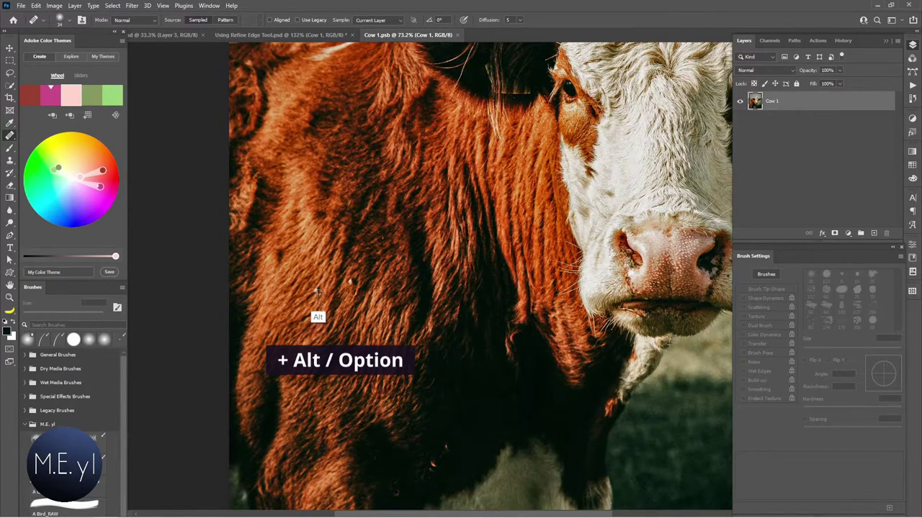
alt+click(315, 282)
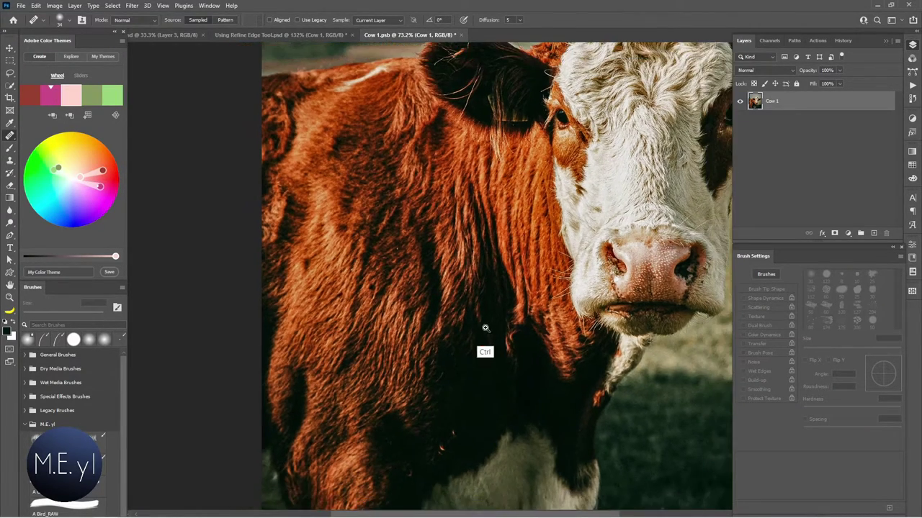
drag(485, 325, 370, 321)
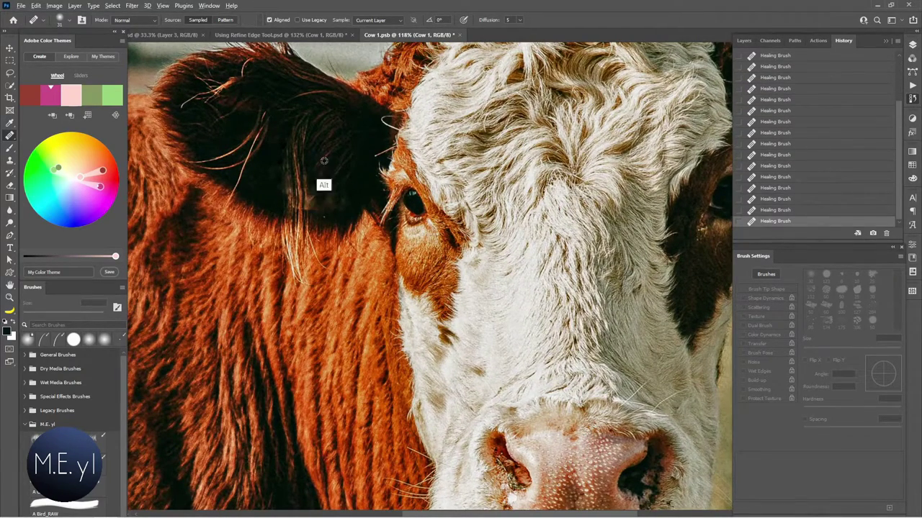
click(324, 161)
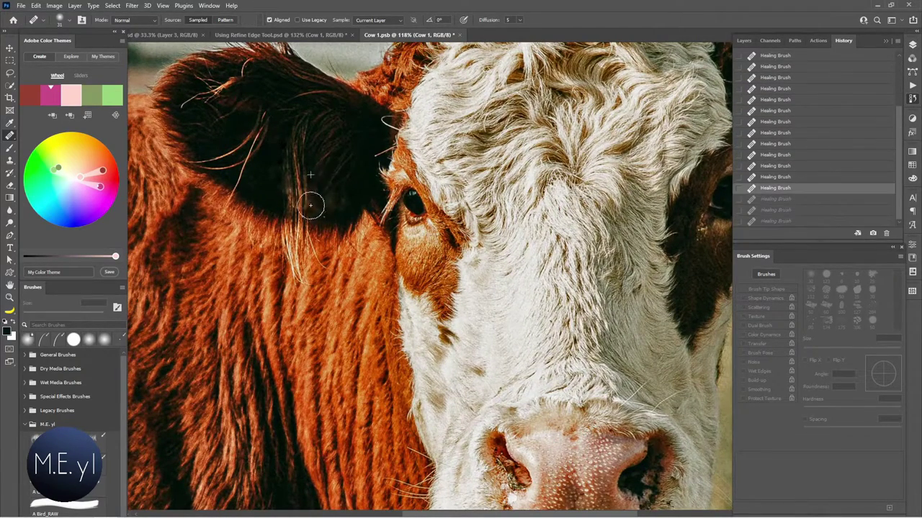
click(321, 172)
click(315, 185)
click(301, 175)
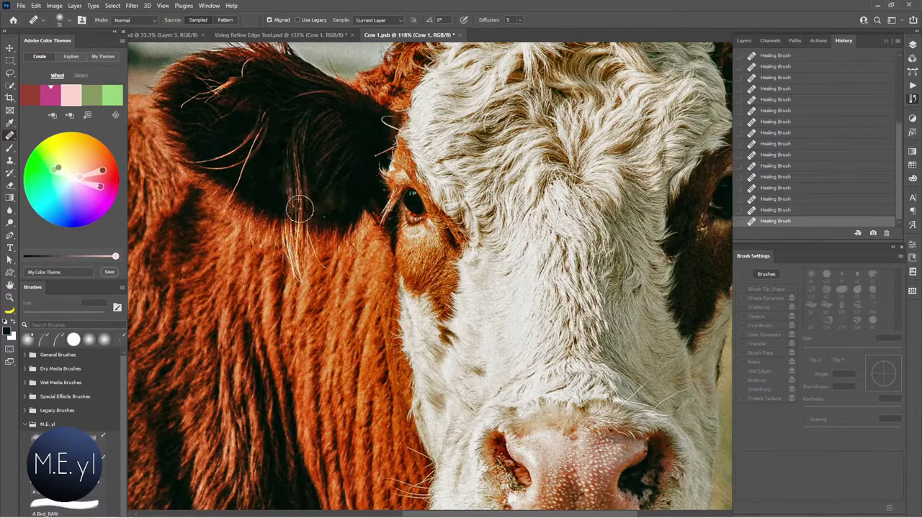
Step: Heal the dark ear, revert some strokes via History, and close the smart object
key(ctrl+1)
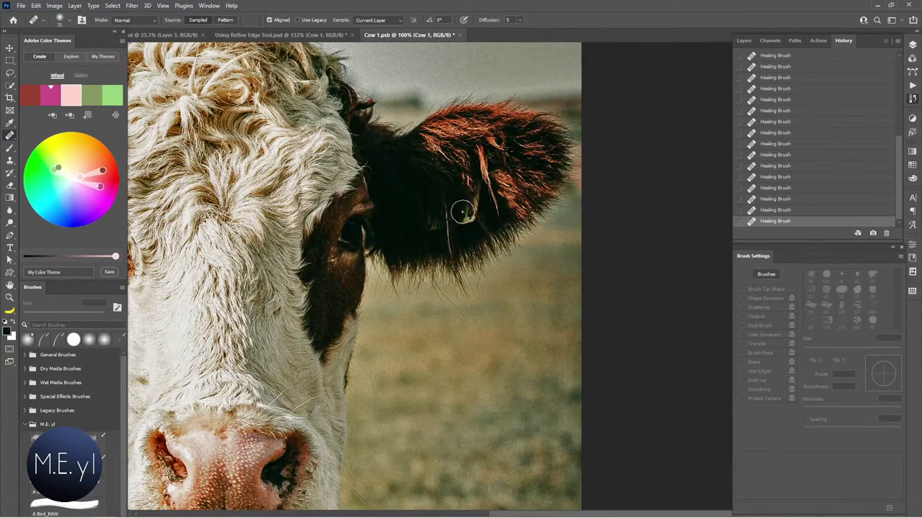
click(461, 205)
click(464, 206)
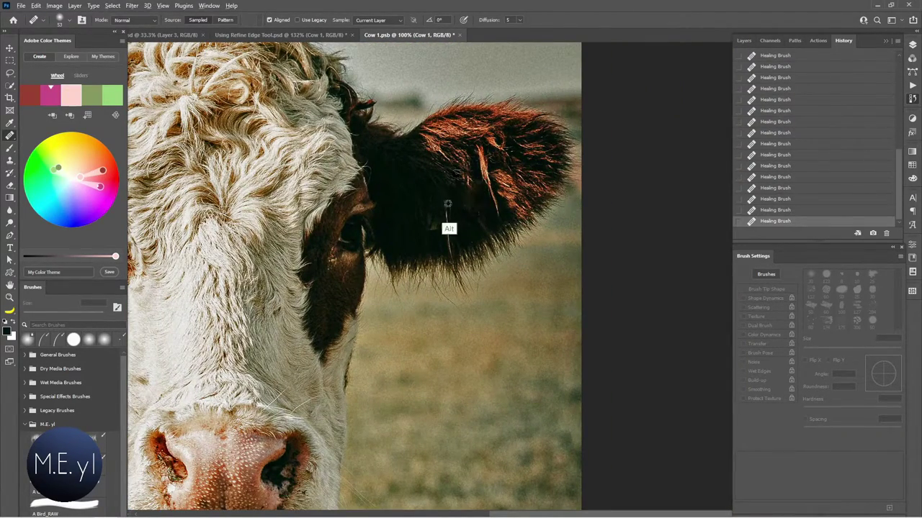
click(792, 101)
key(F7)
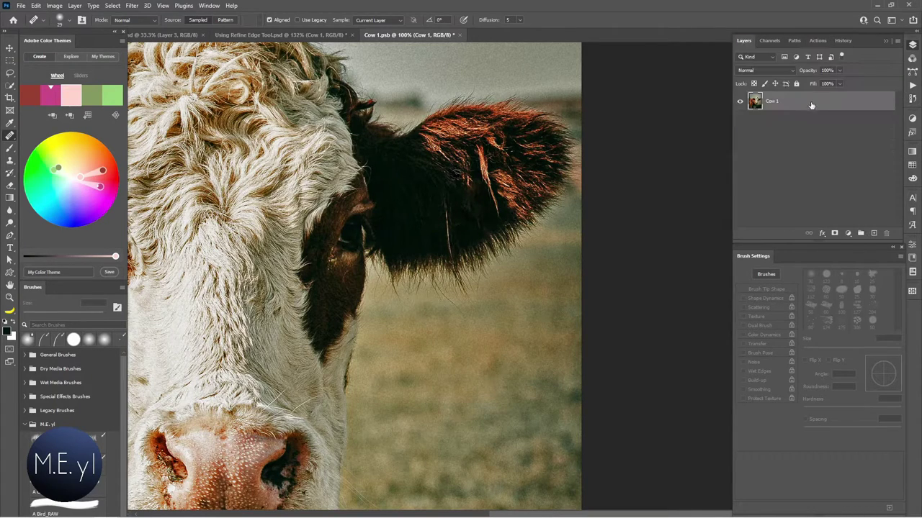
key(ctrl+0)
drag(607, 257, 587, 284)
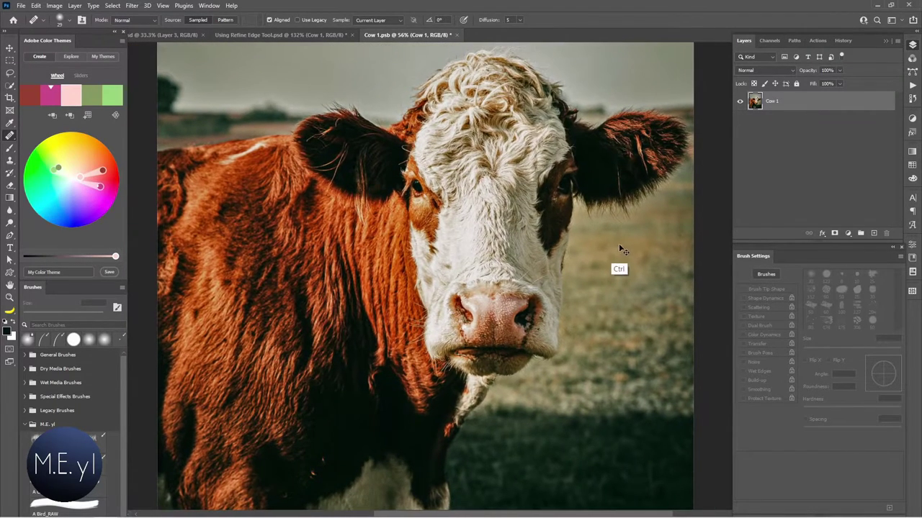
click(452, 34)
key(ctrl+0)
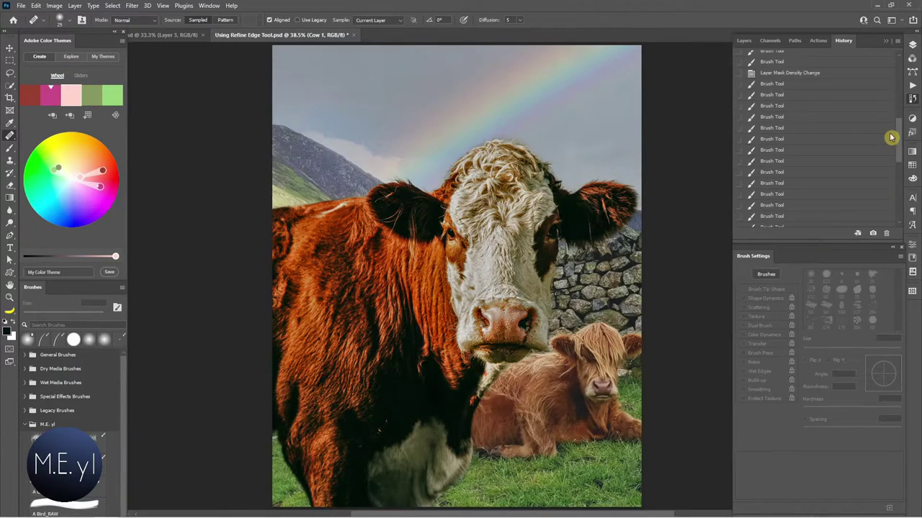
scroll(891, 137, up, 3)
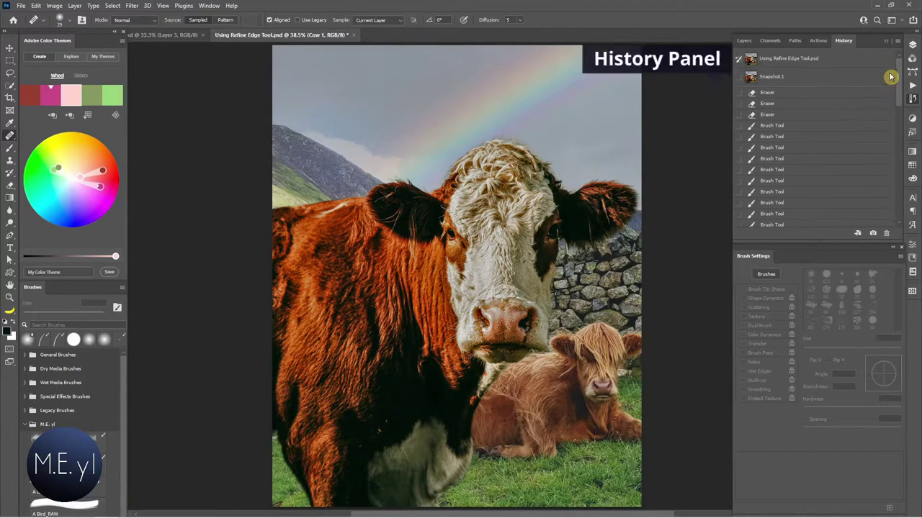
click(808, 63)
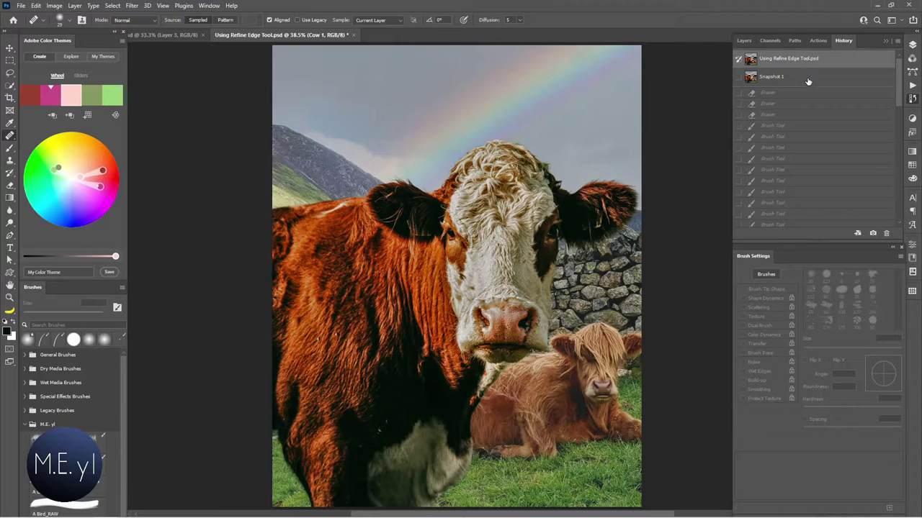
click(807, 81)
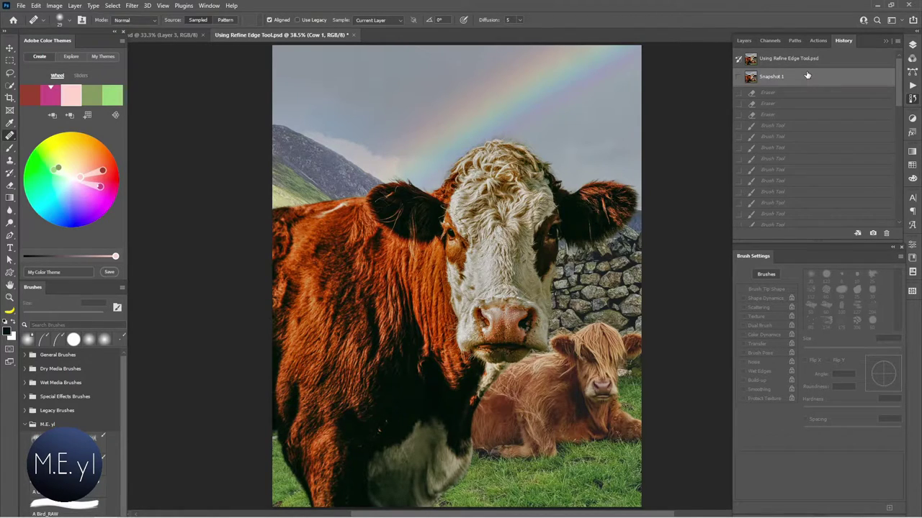
click(807, 61)
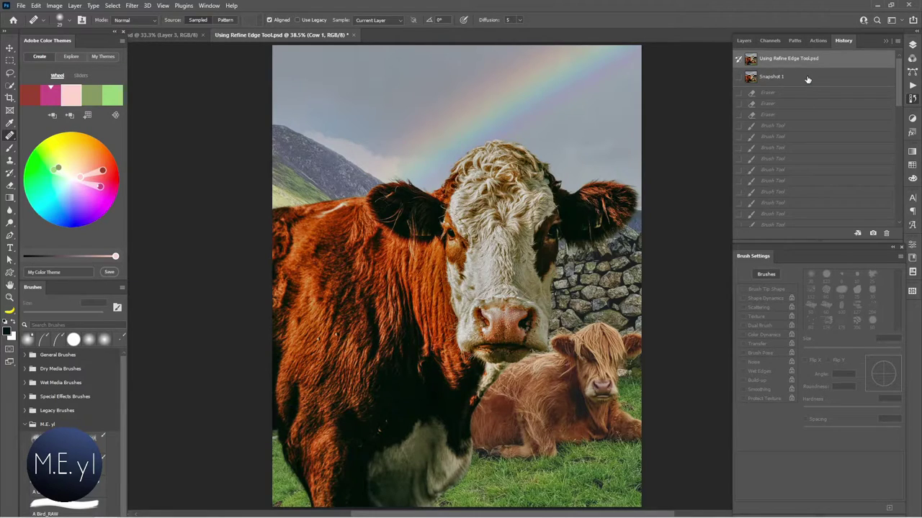
click(807, 80)
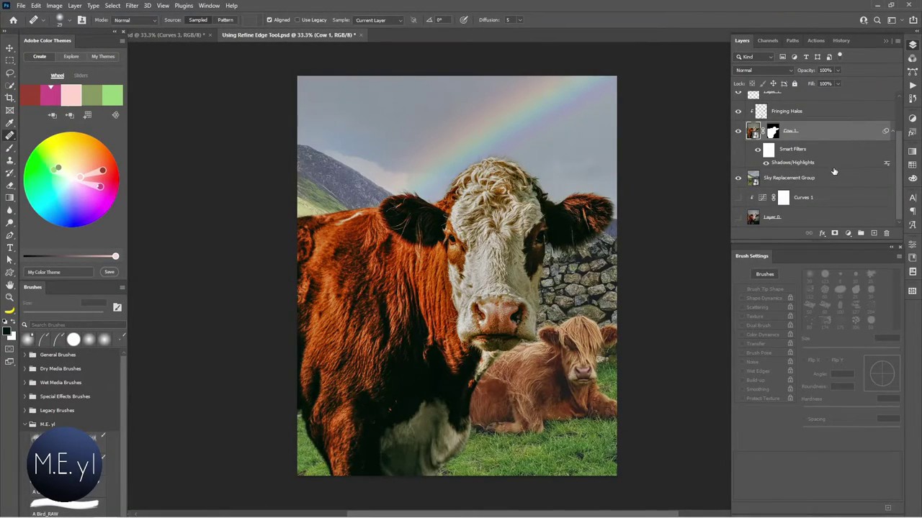
Step: Apply a Field Blur to the Sky Replacement Group with 7 px pins and a 15 px pin on the hills
click(846, 181)
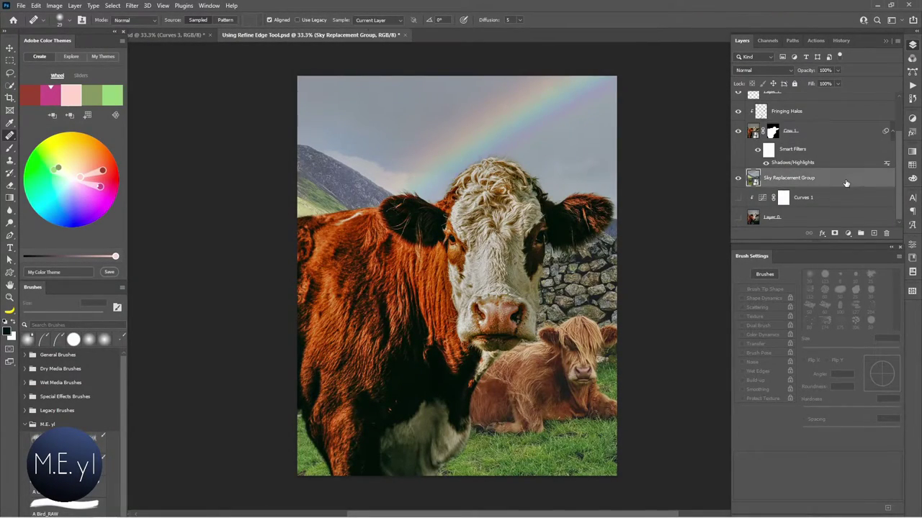
click(132, 6)
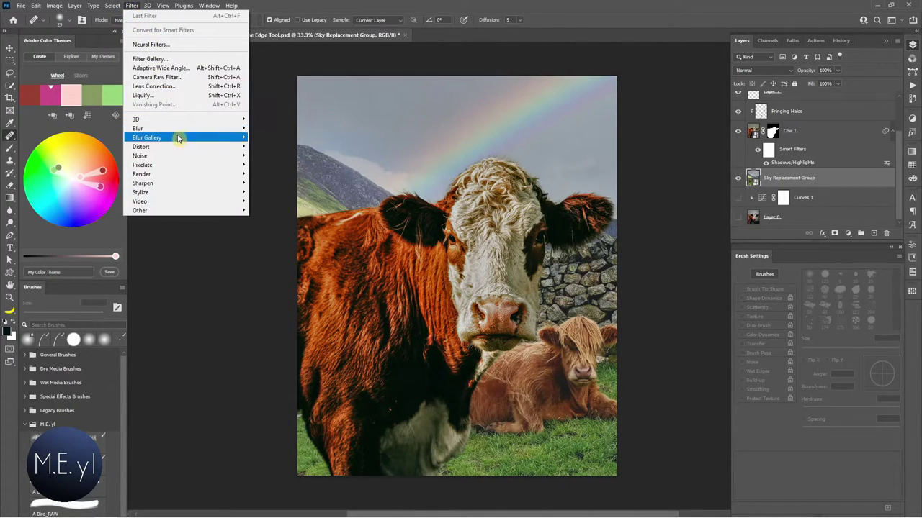
mouse_move(146, 137)
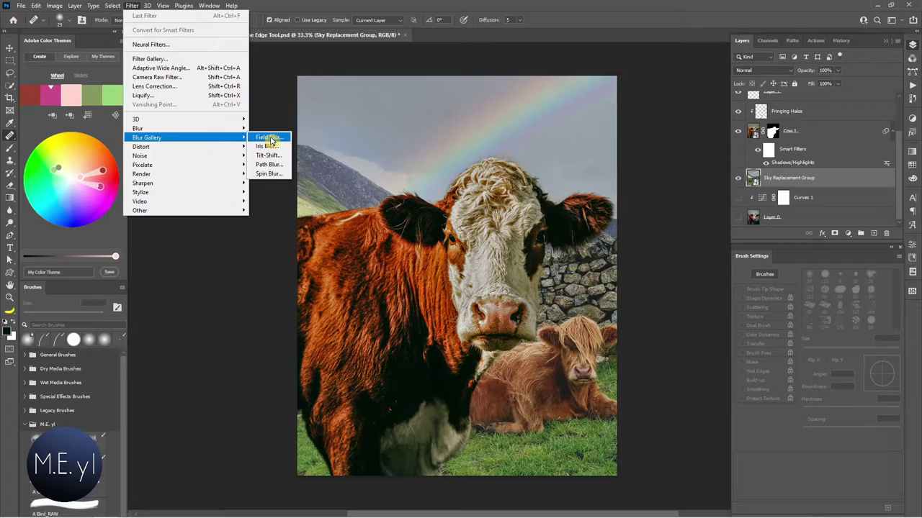
click(268, 138)
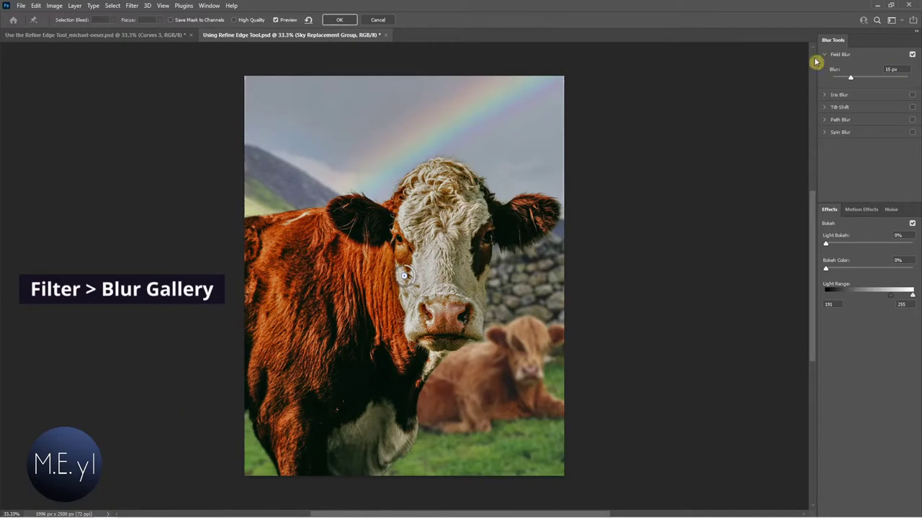
drag(850, 78, 845, 81)
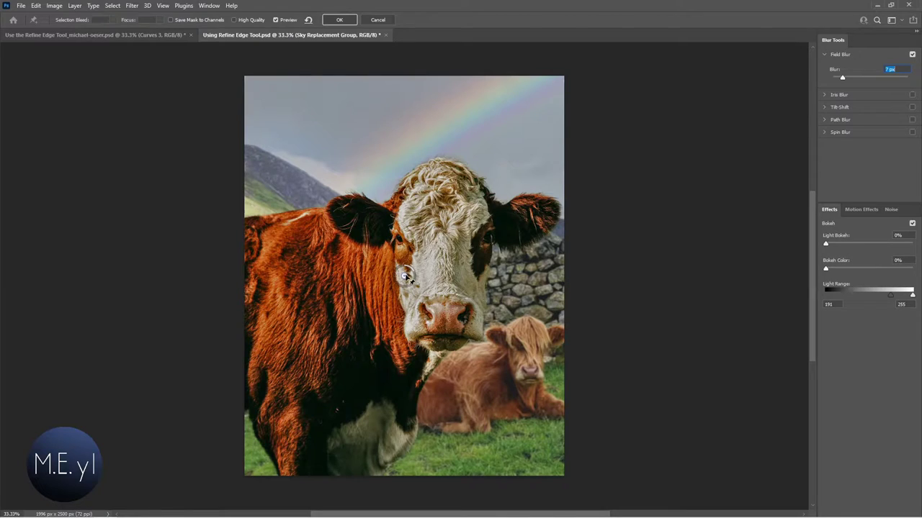
drag(406, 278, 530, 358)
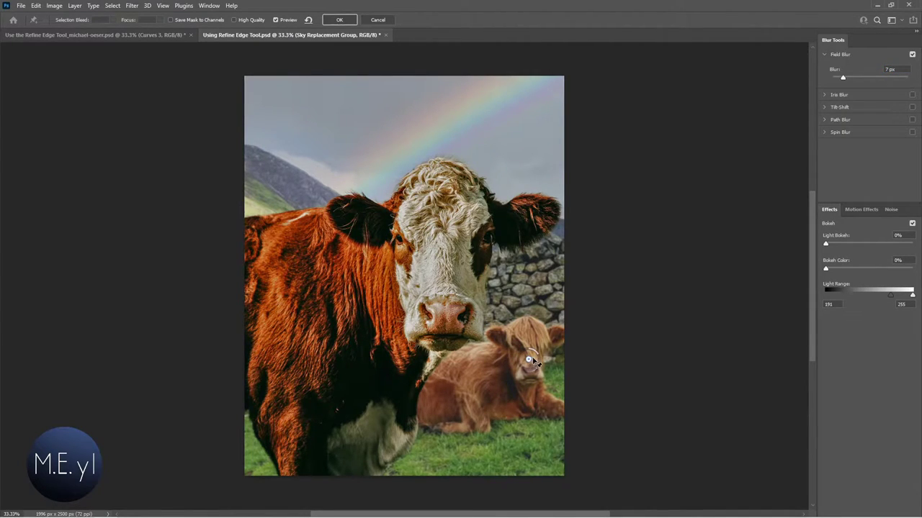
click(280, 171)
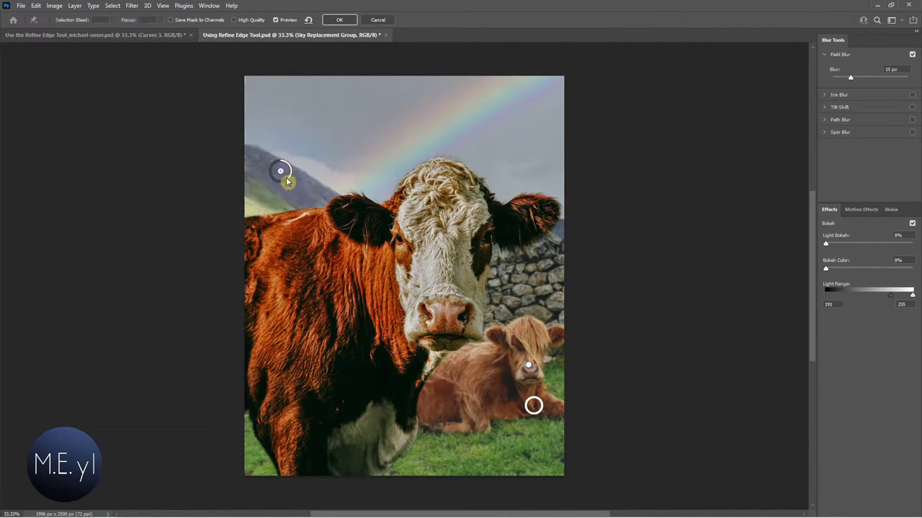
click(533, 269)
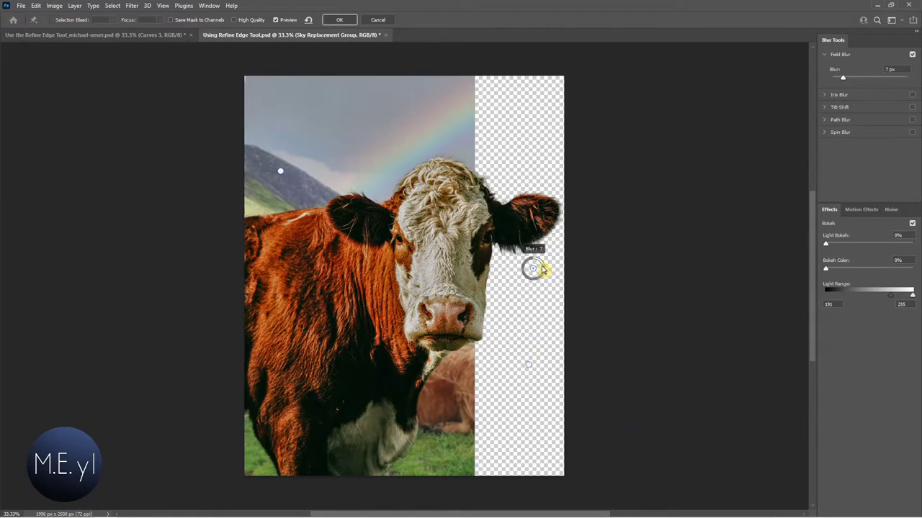
click(345, 23)
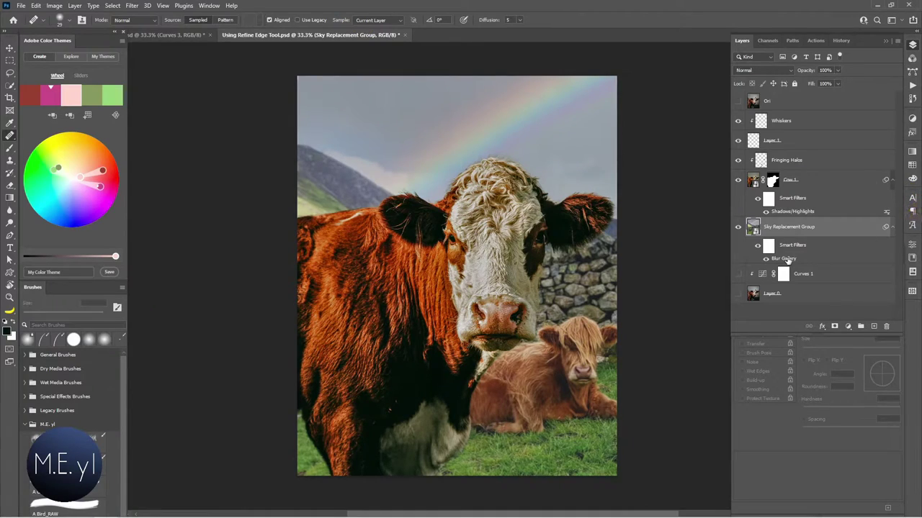
Step: Toggle the blur to compare, then add a clipped Hue/Saturation adjustment layer
click(758, 246)
click(757, 245)
click(849, 327)
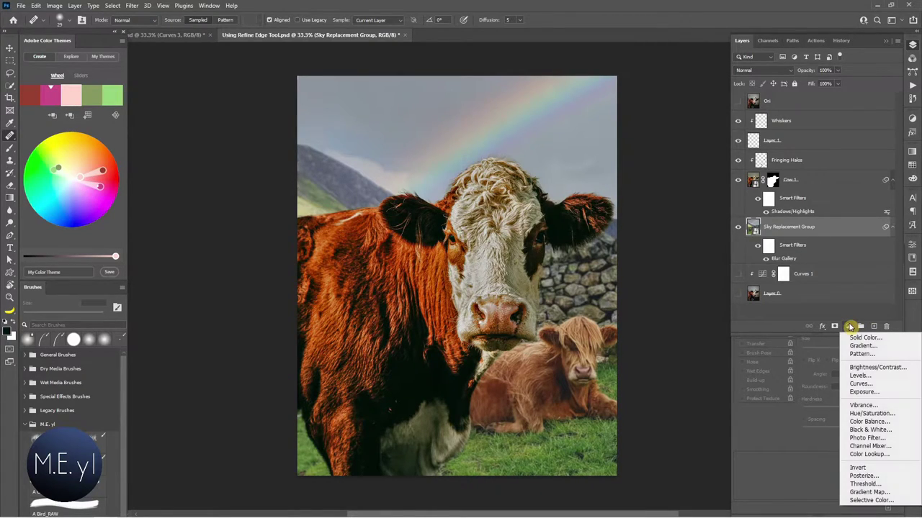
click(871, 413)
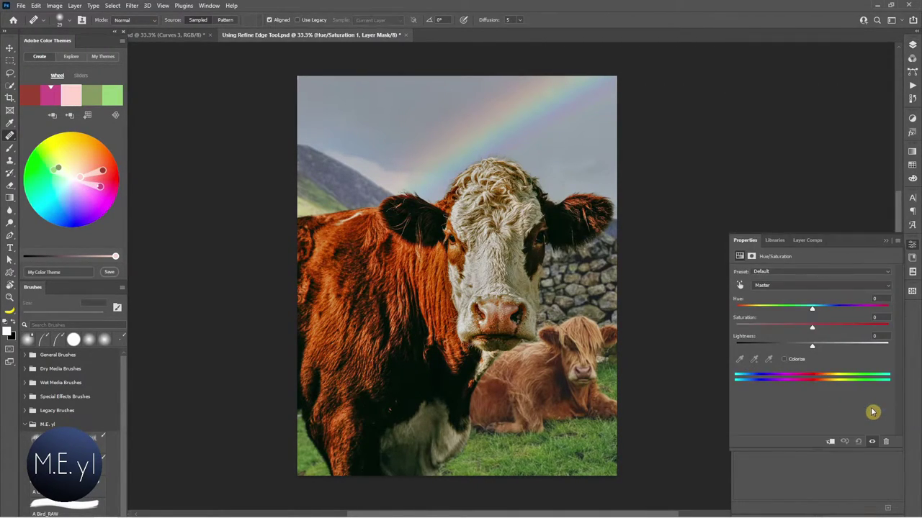
click(832, 442)
Step: Raise Yellows saturation to +39 and Reds to +22, then toggle the adjustment to compare
click(819, 287)
click(818, 308)
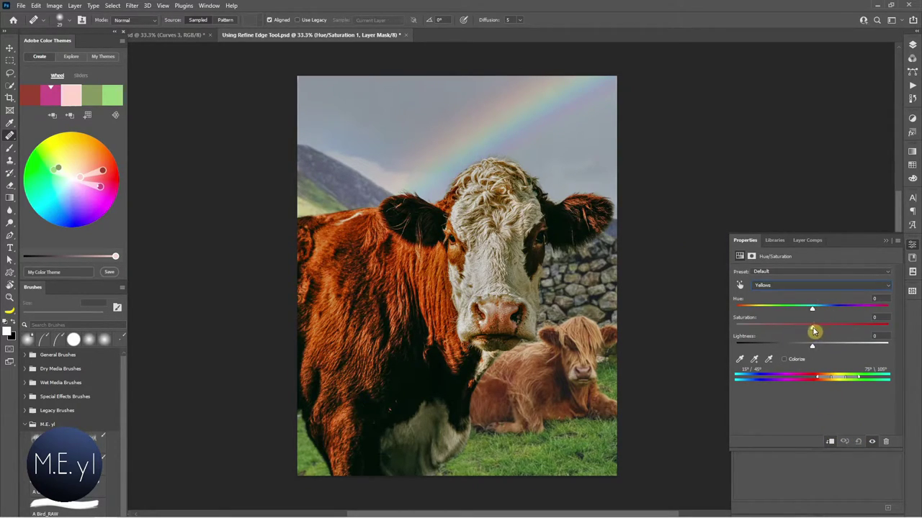
drag(814, 328, 833, 328)
click(812, 288)
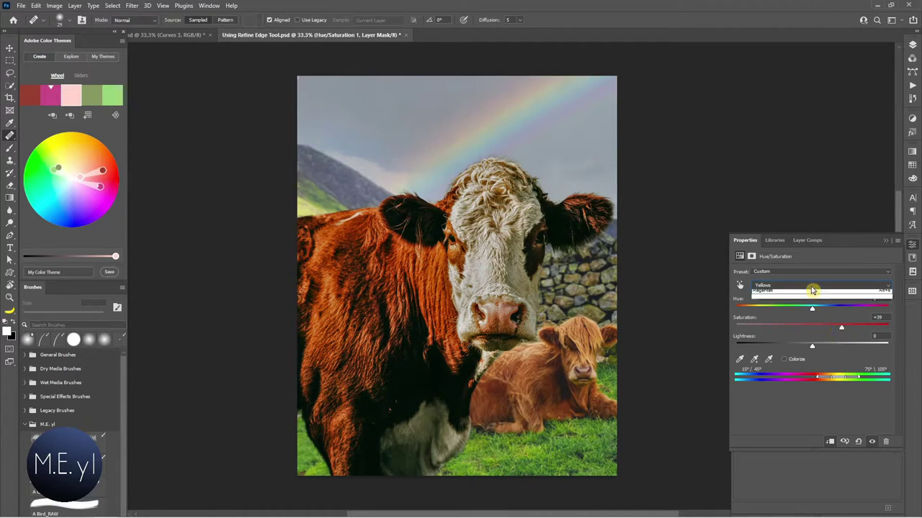
click(812, 300)
drag(812, 326, 832, 325)
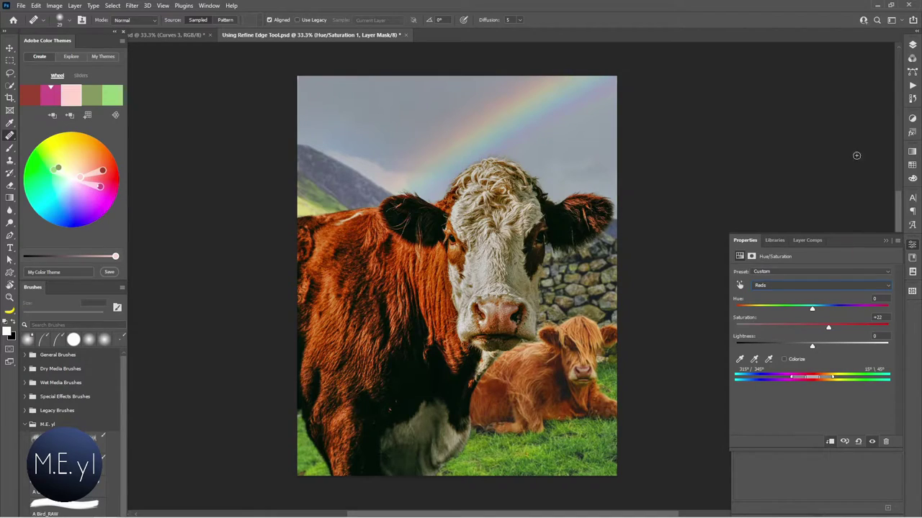
click(913, 46)
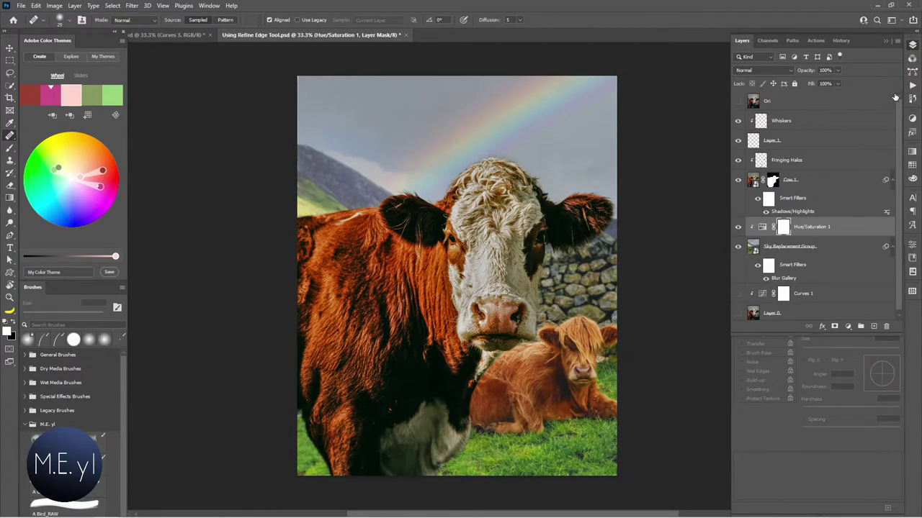
click(738, 227)
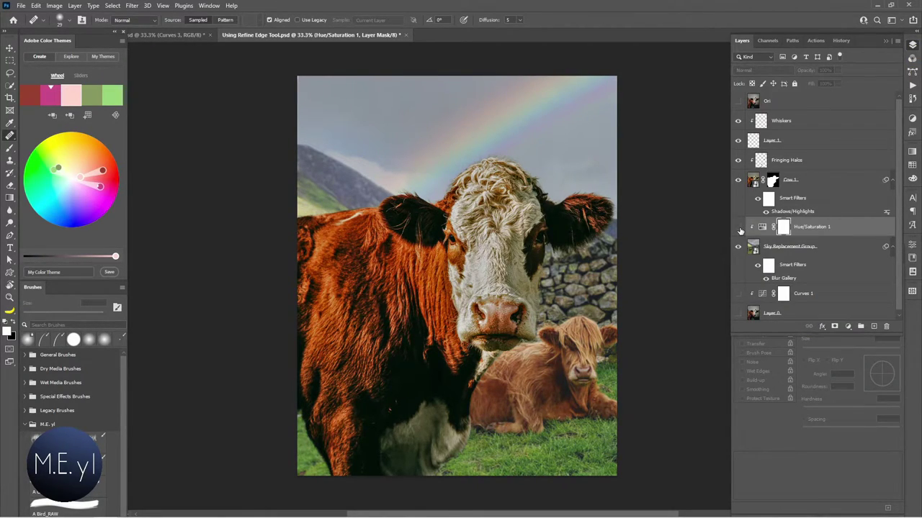
click(738, 227)
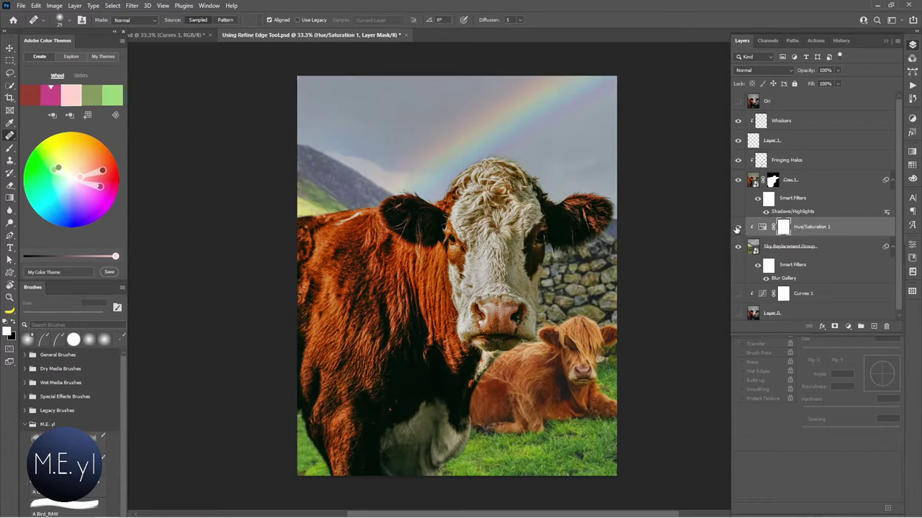
Step: Add a Curves layer brightening RGB midtones and lowering Blue in the highlights and shadows
click(849, 327)
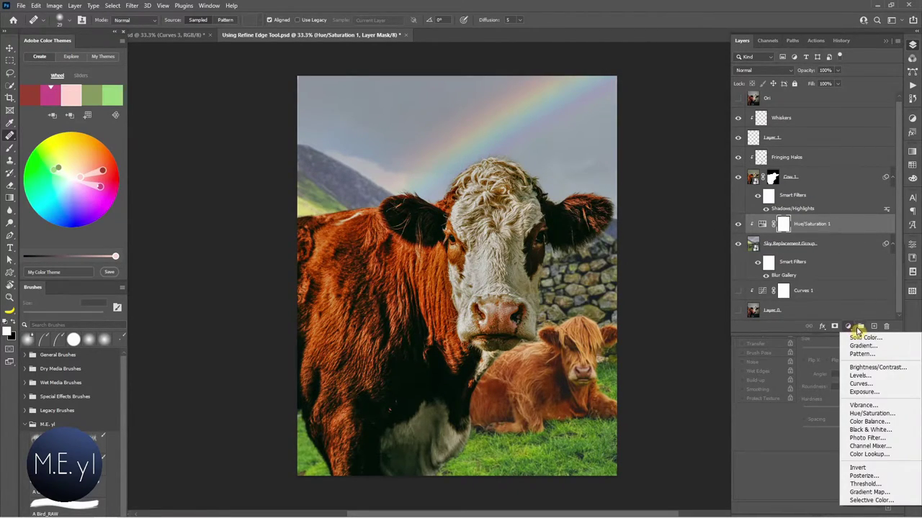
click(890, 384)
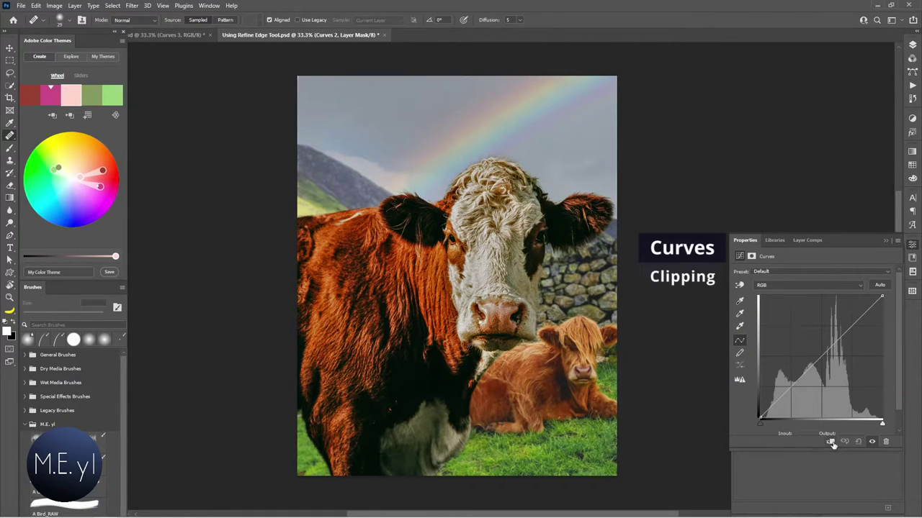
drag(827, 351, 819, 344)
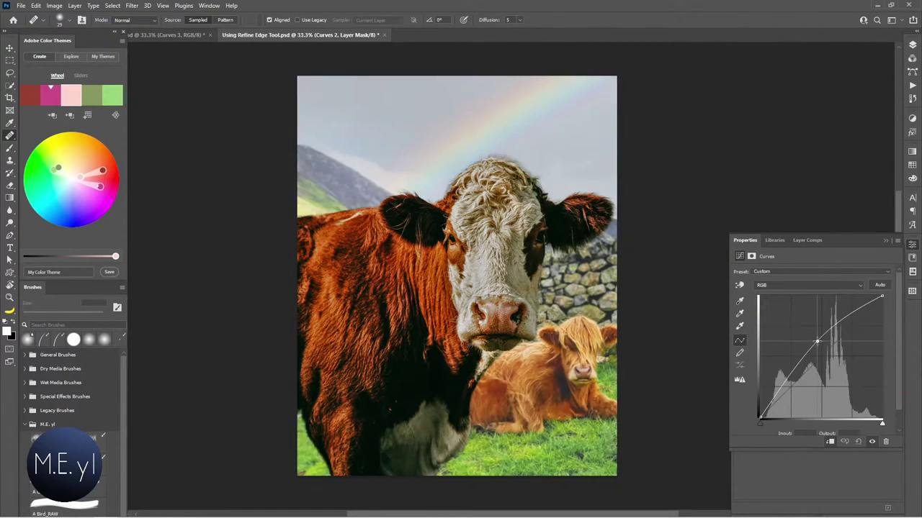
click(813, 286)
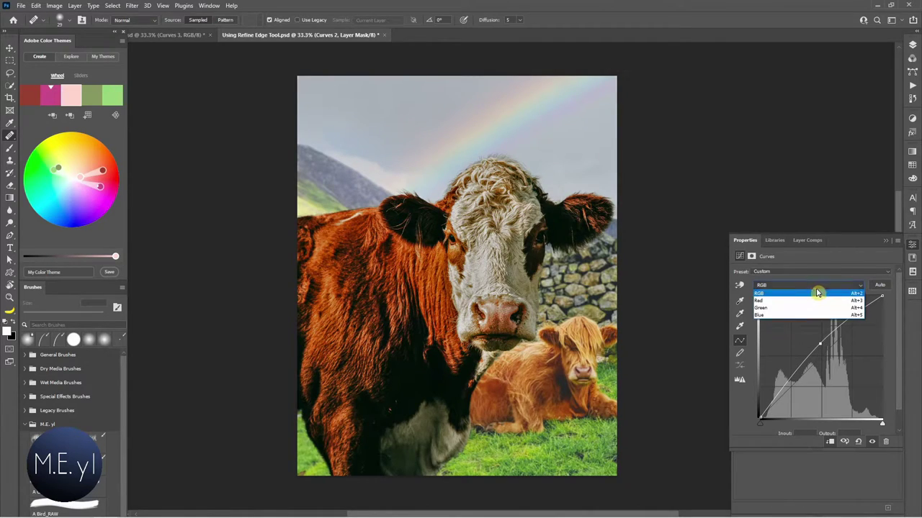
click(818, 317)
drag(882, 296, 893, 300)
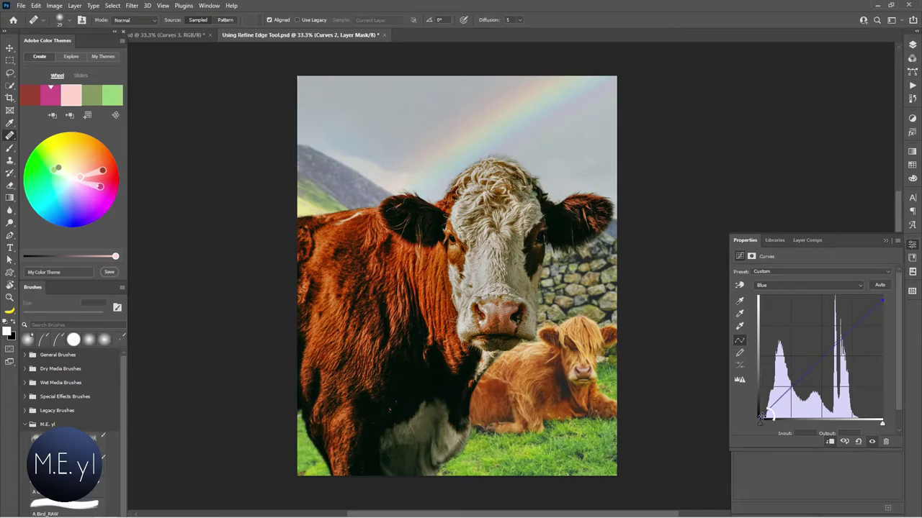
drag(761, 416, 768, 420)
click(912, 44)
click(738, 224)
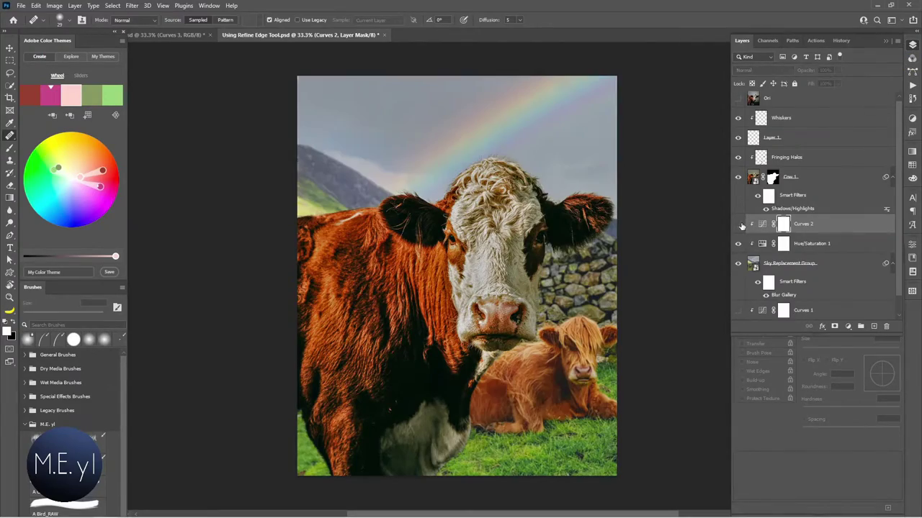
click(738, 224)
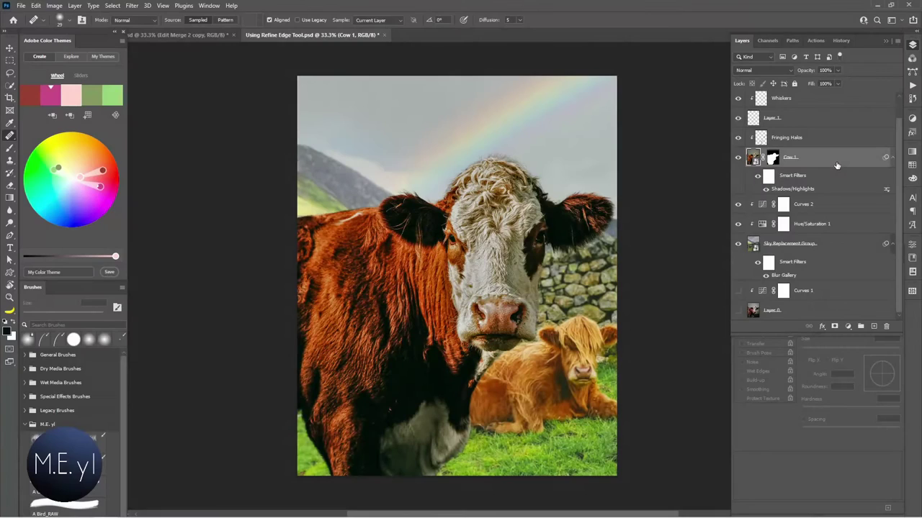
Step: Add Curves 3 and move it above Fringing Halos, under Layer 1
click(849, 330)
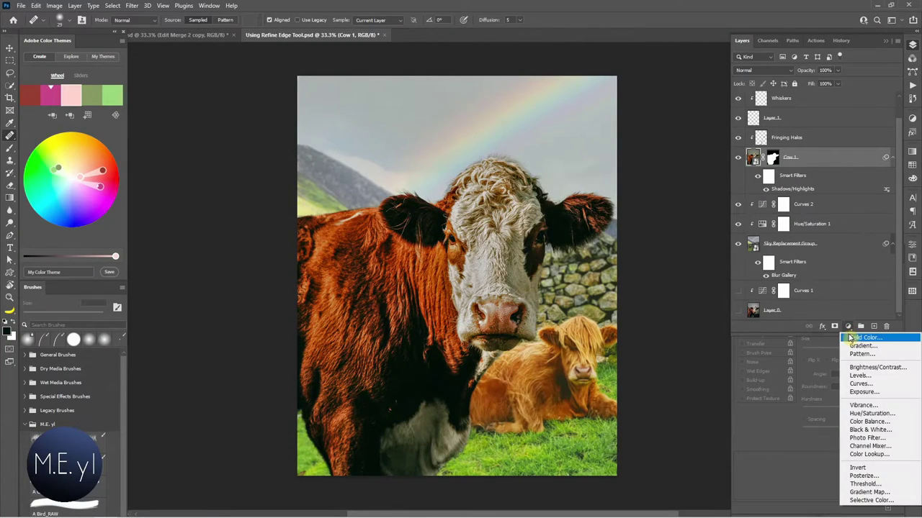
click(874, 386)
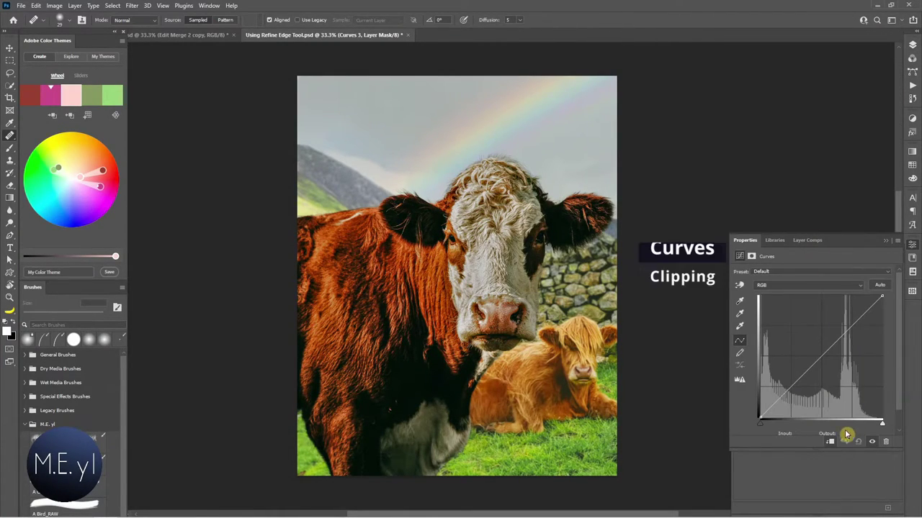
click(912, 48)
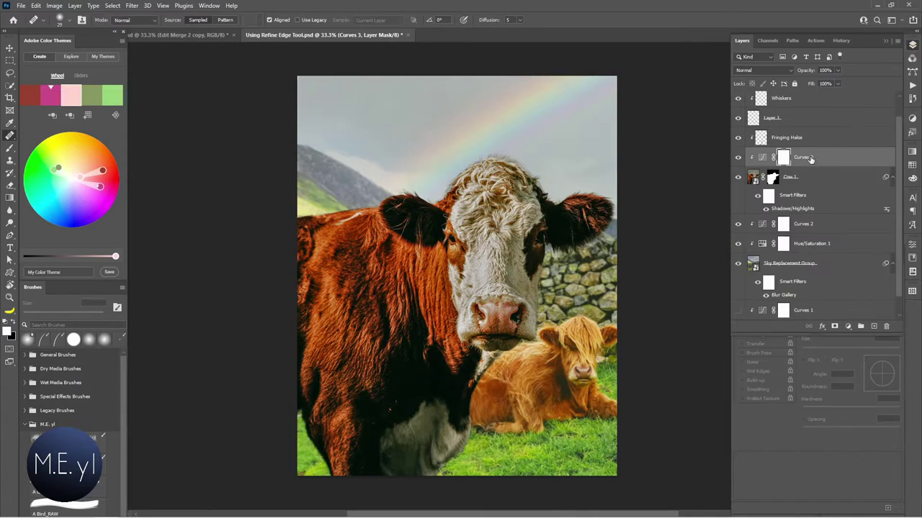
drag(805, 160, 810, 136)
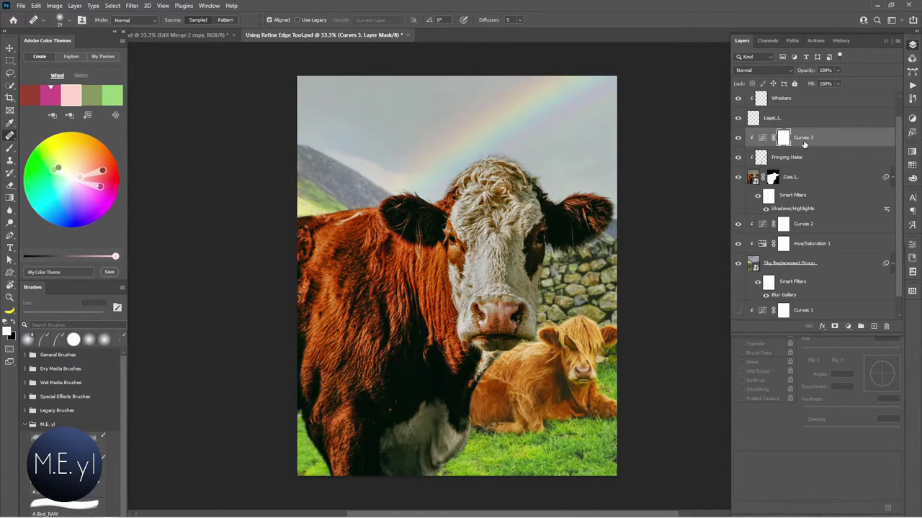
click(762, 138)
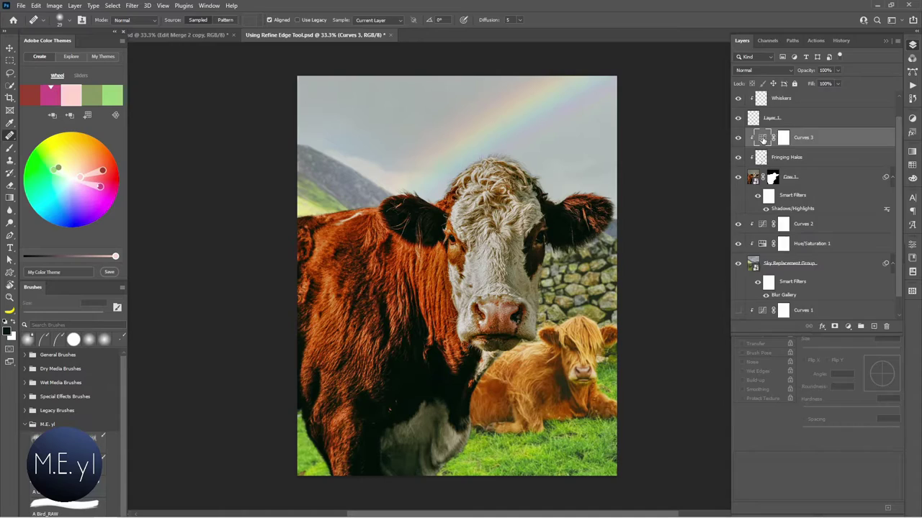
double_click(762, 138)
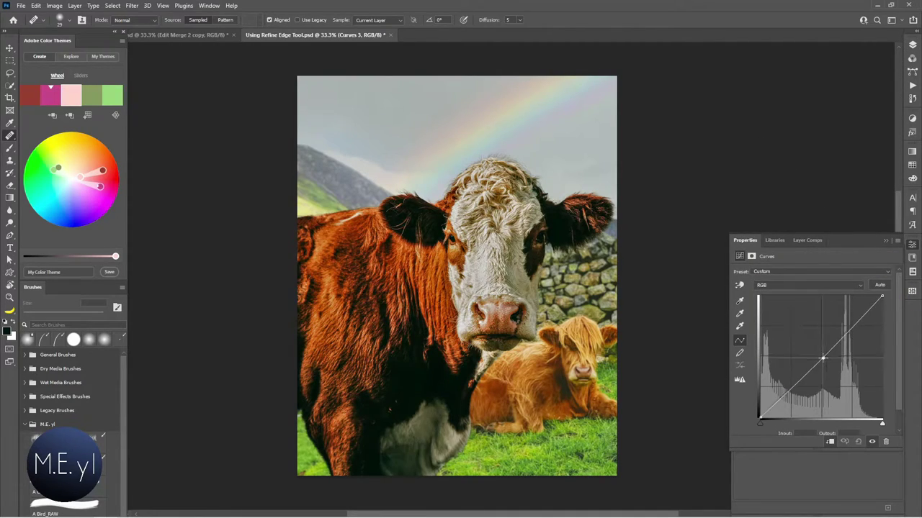
Step: Reset Curves 3's curve and set its Auto options to Find Dark & Light Colors
drag(822, 358, 888, 295)
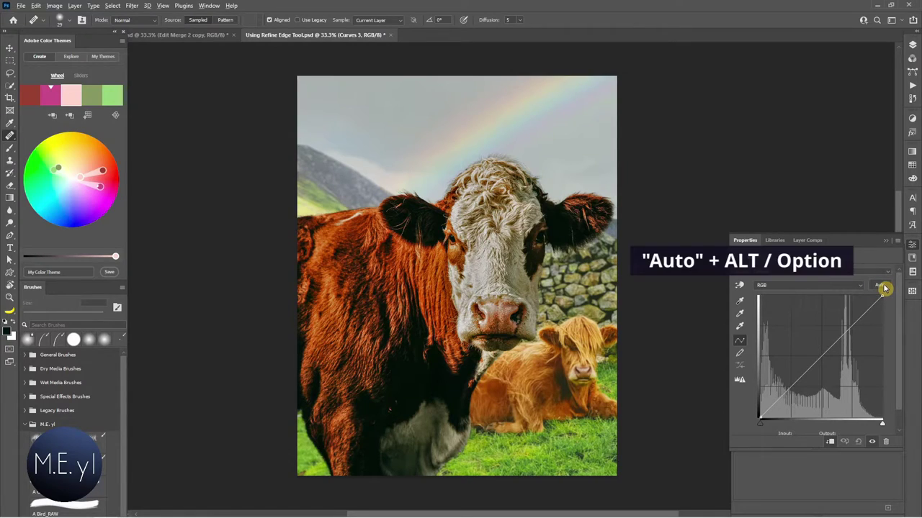
alt+click(879, 285)
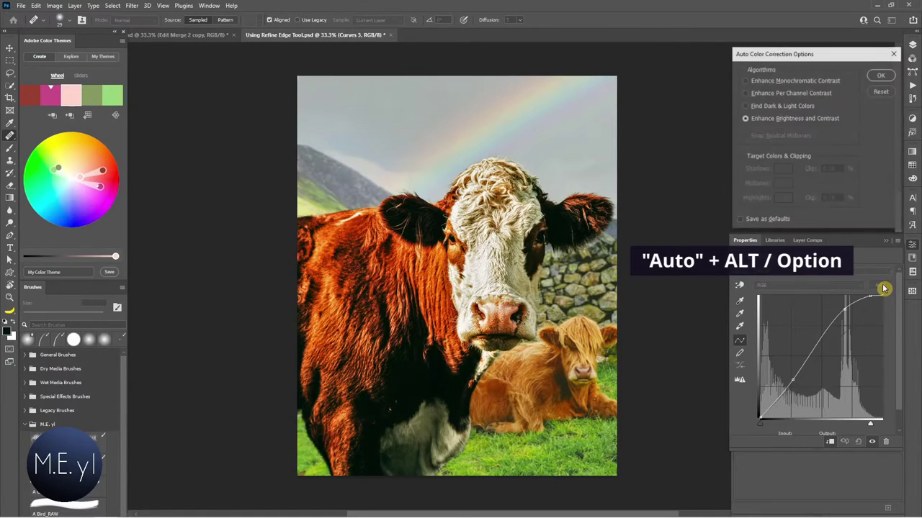
click(743, 108)
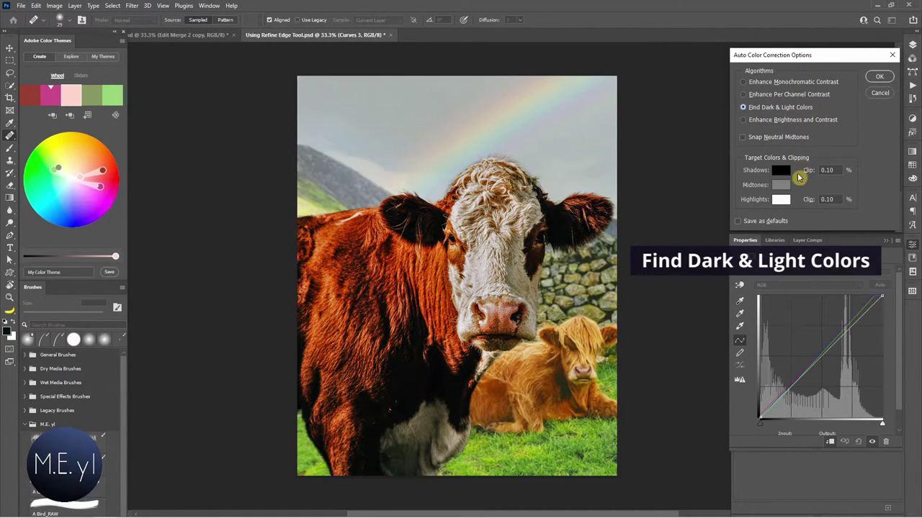
click(780, 170)
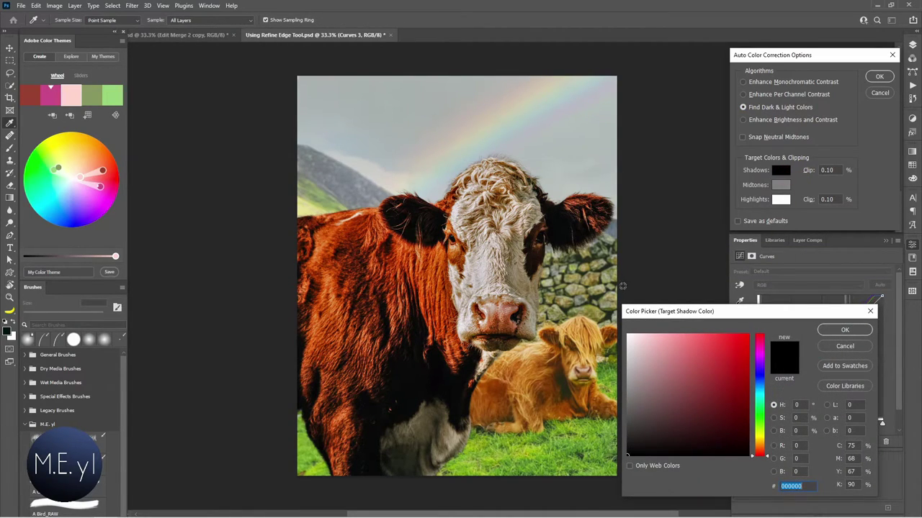
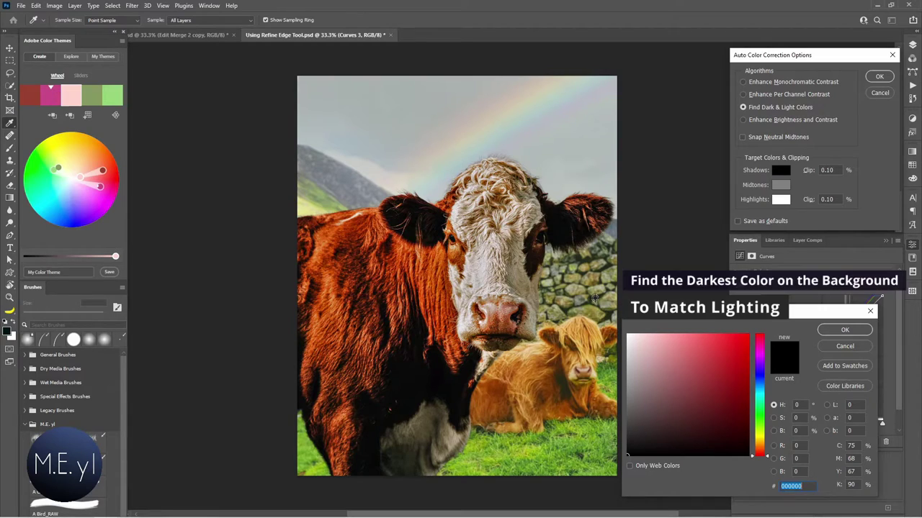
Step: Sample shadow, highlight and midtone targets from the stone wall, sky and grey background, without saving defaults
click(595, 298)
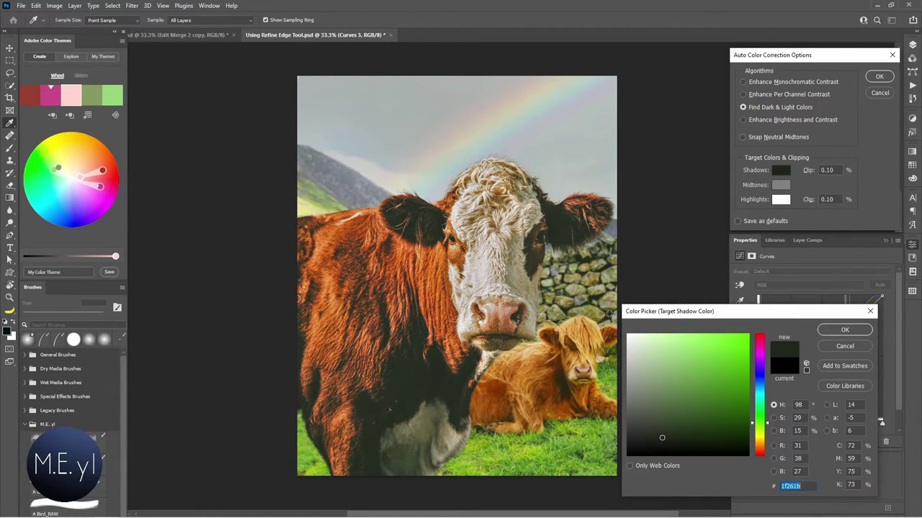
click(841, 330)
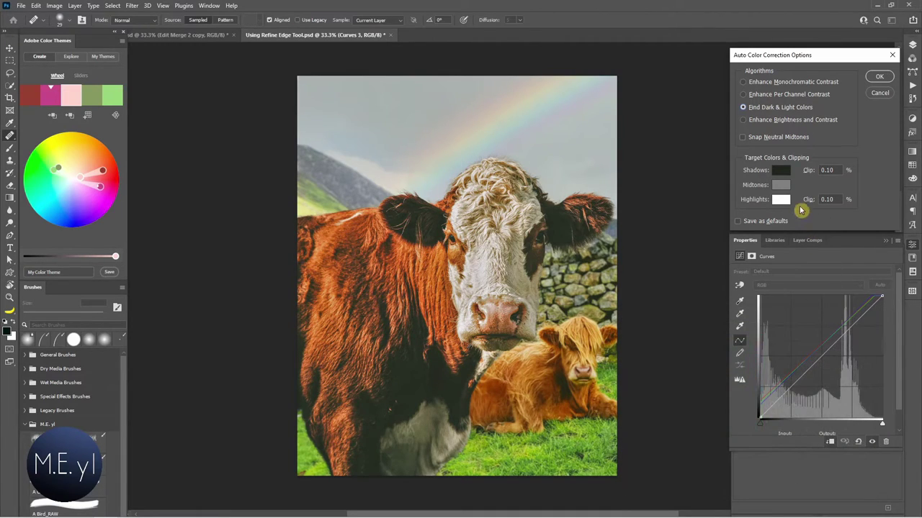
click(781, 201)
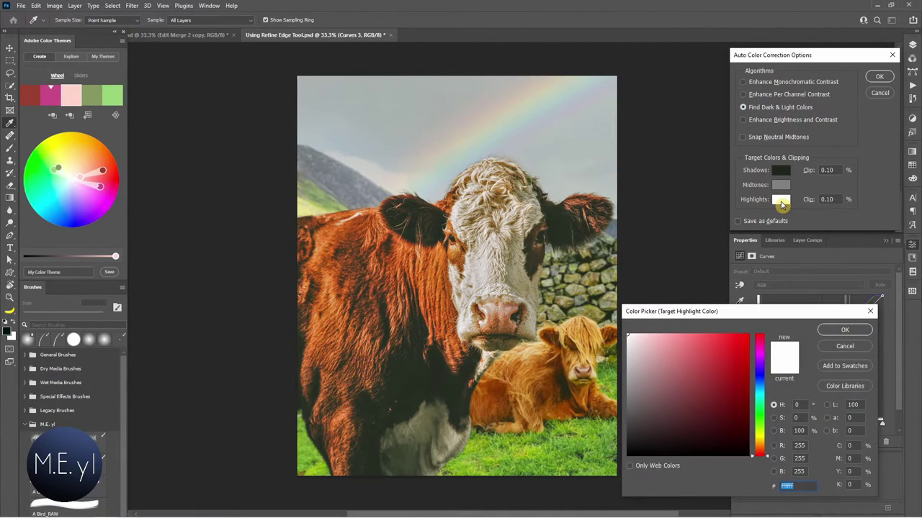
click(397, 180)
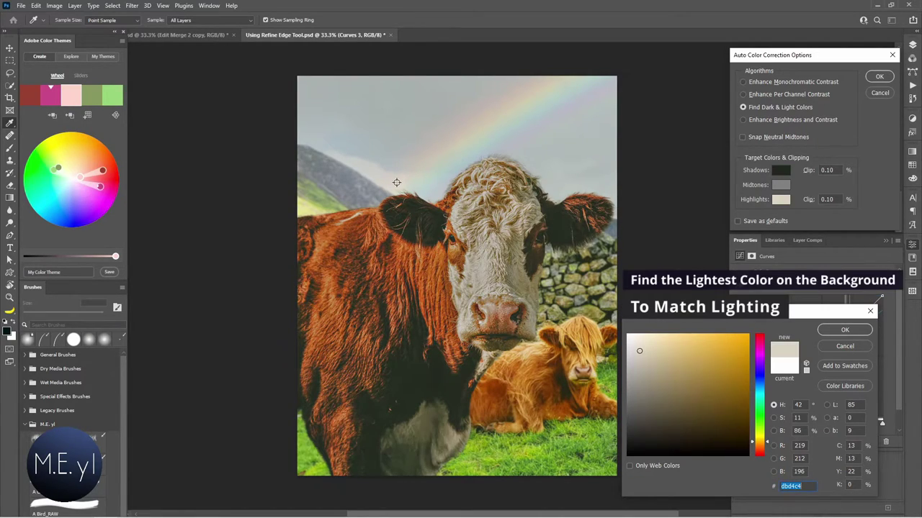
click(844, 331)
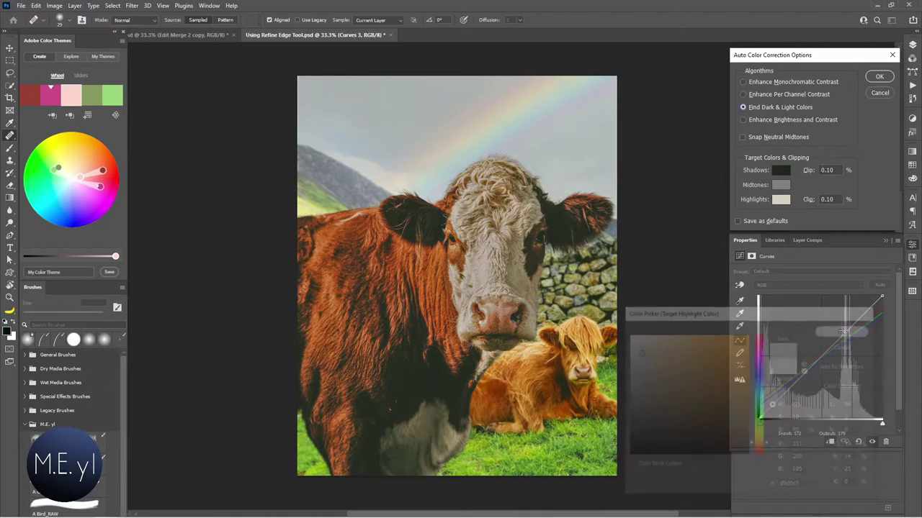
click(781, 185)
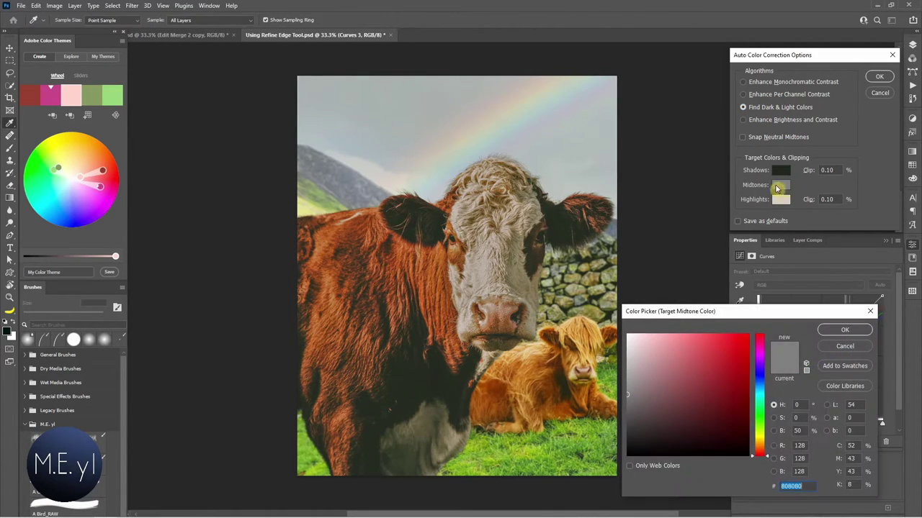
click(607, 165)
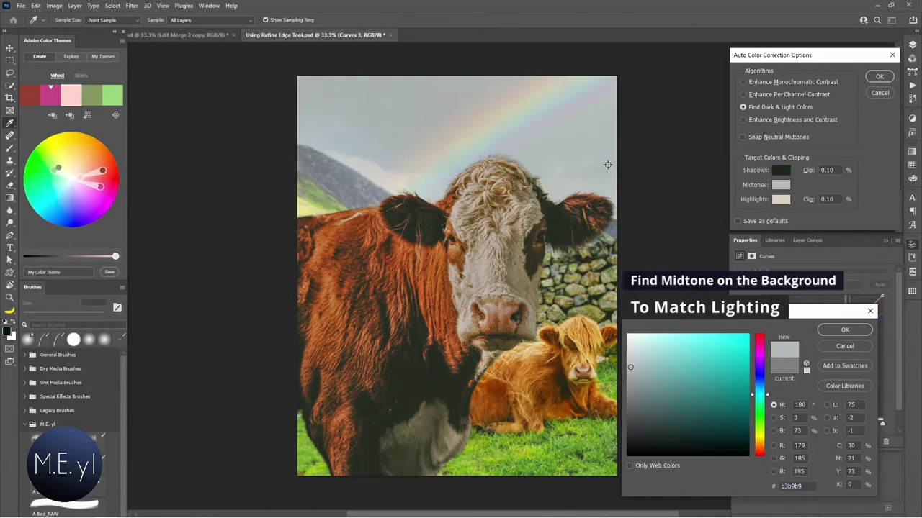
click(845, 331)
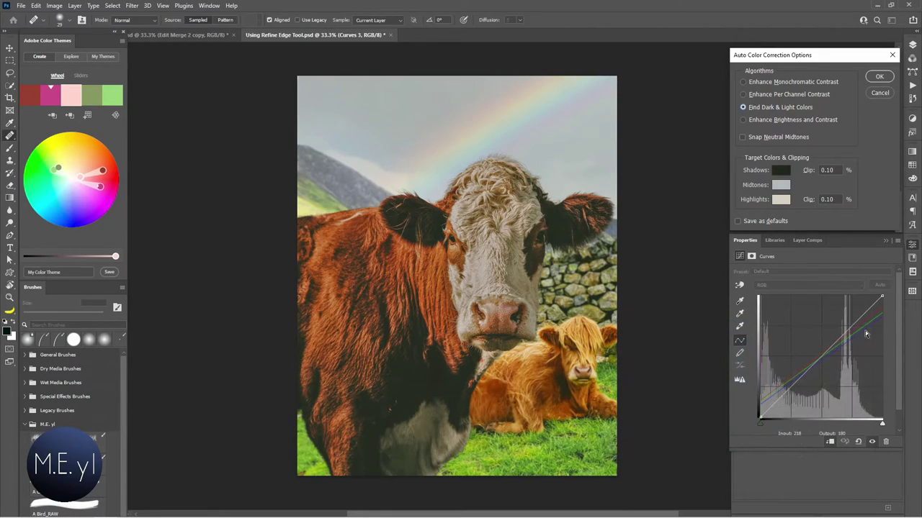
click(880, 76)
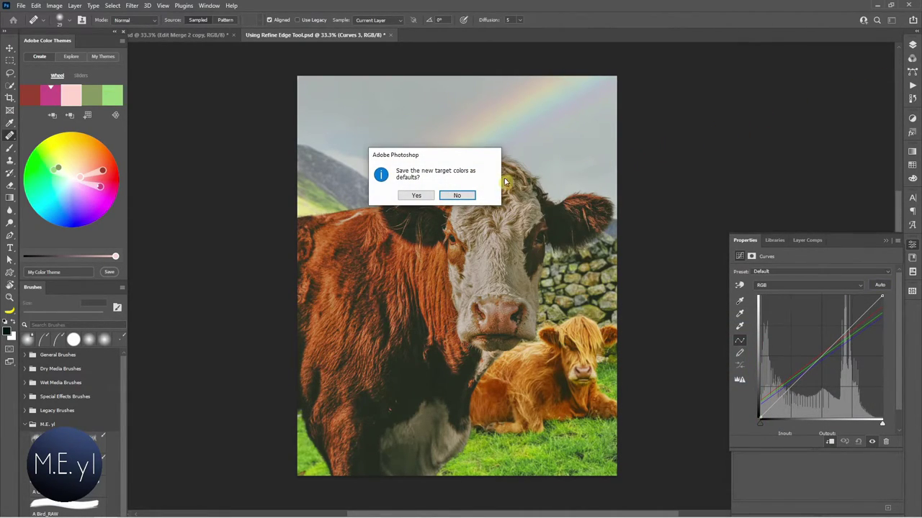
click(461, 195)
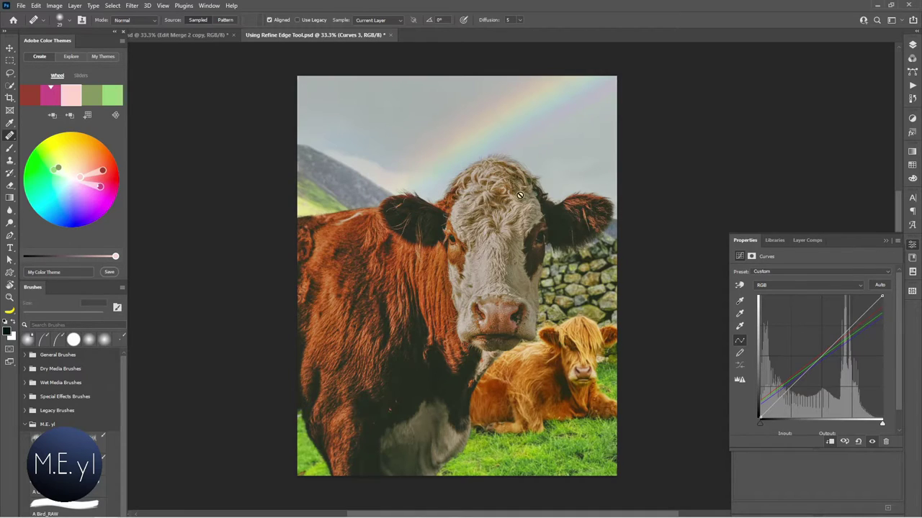
Step: Brighten the highlights and deepen the shadows on the Curves 3 RGB curve, comparing before and after
drag(845, 332, 846, 328)
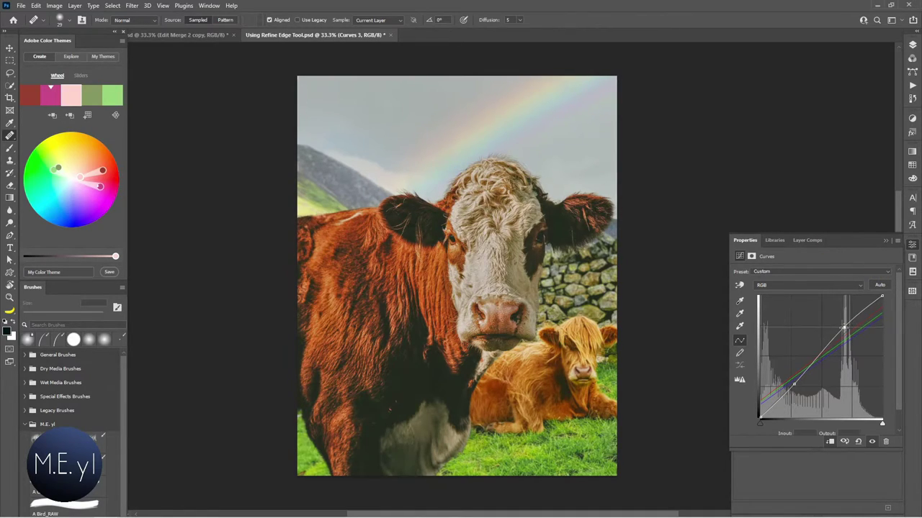
drag(794, 385, 791, 388)
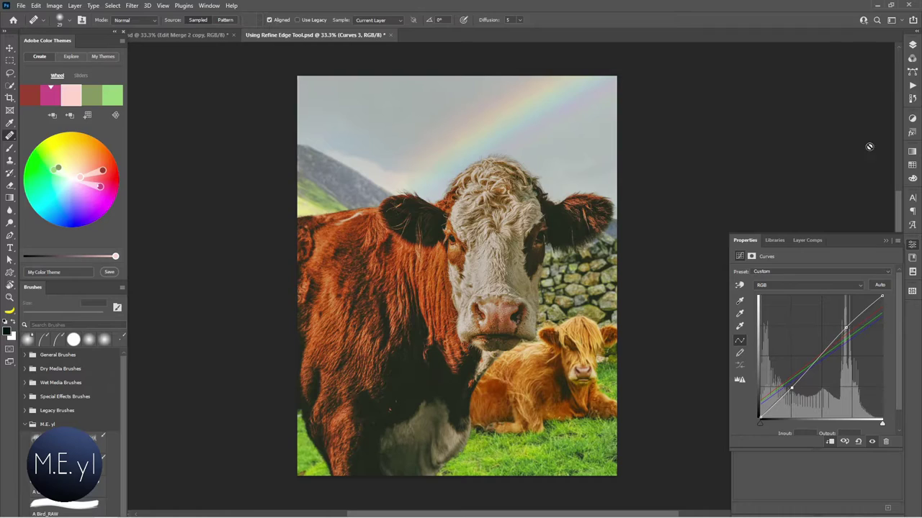
click(874, 443)
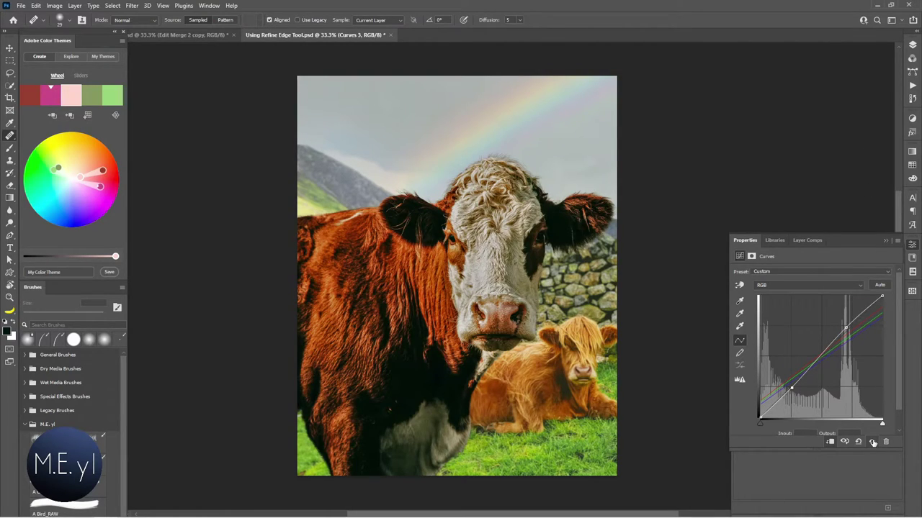
click(873, 443)
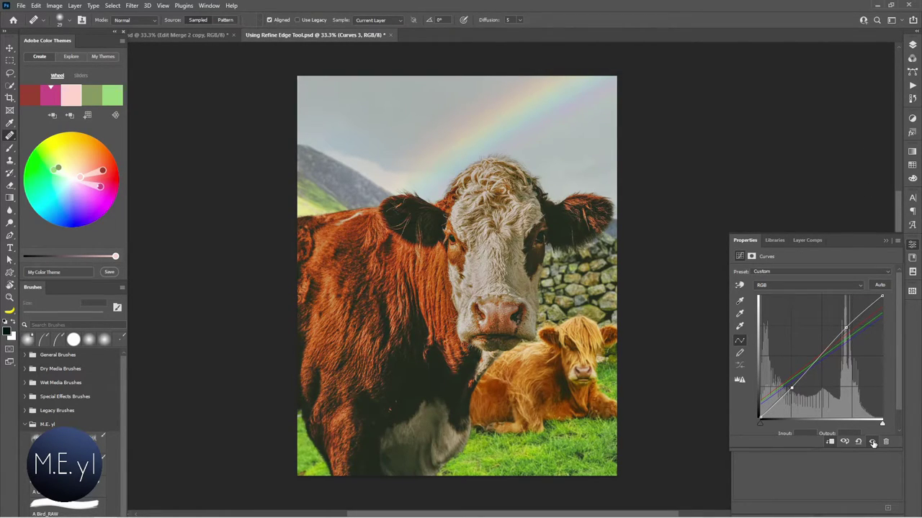
click(874, 444)
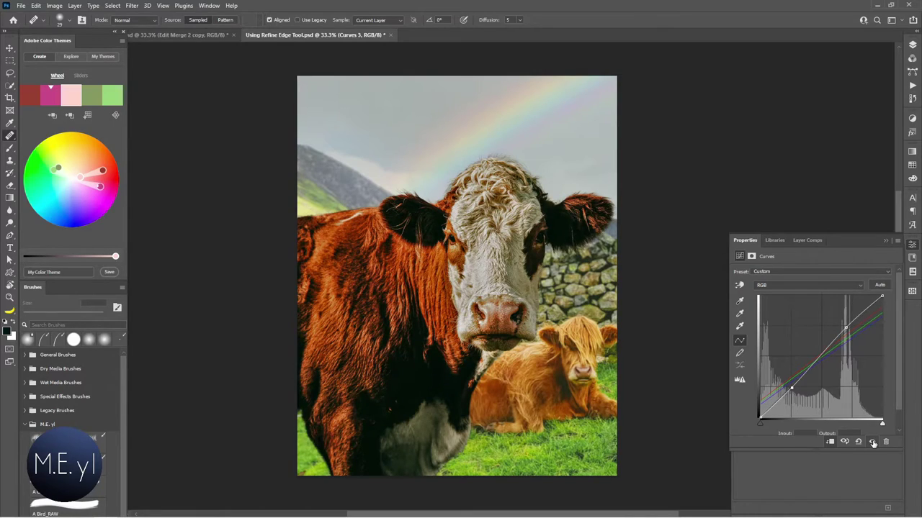
click(874, 444)
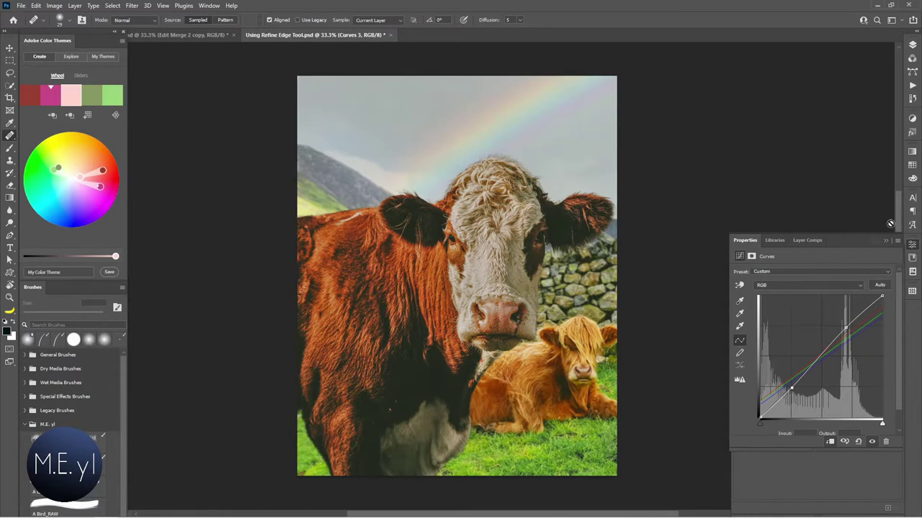
Step: Add a Threshold adjustment layer set to isolate the brightest areas
click(912, 46)
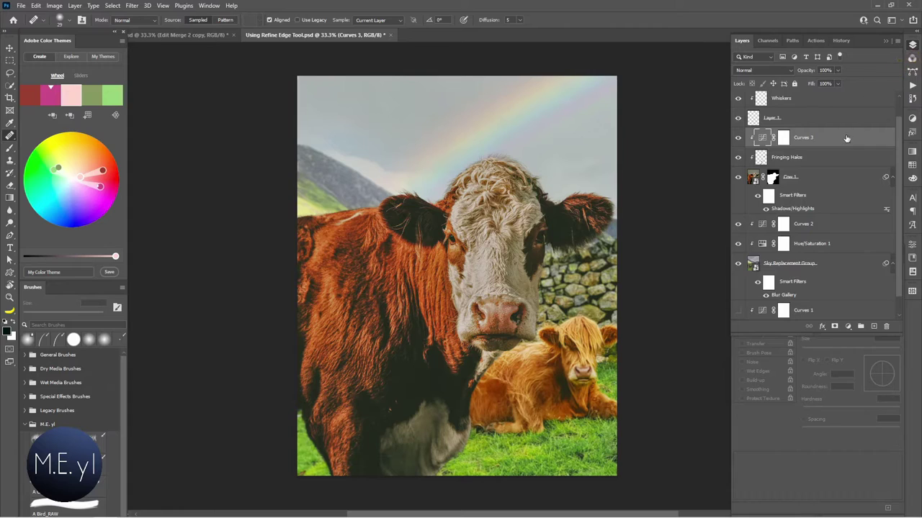
click(847, 326)
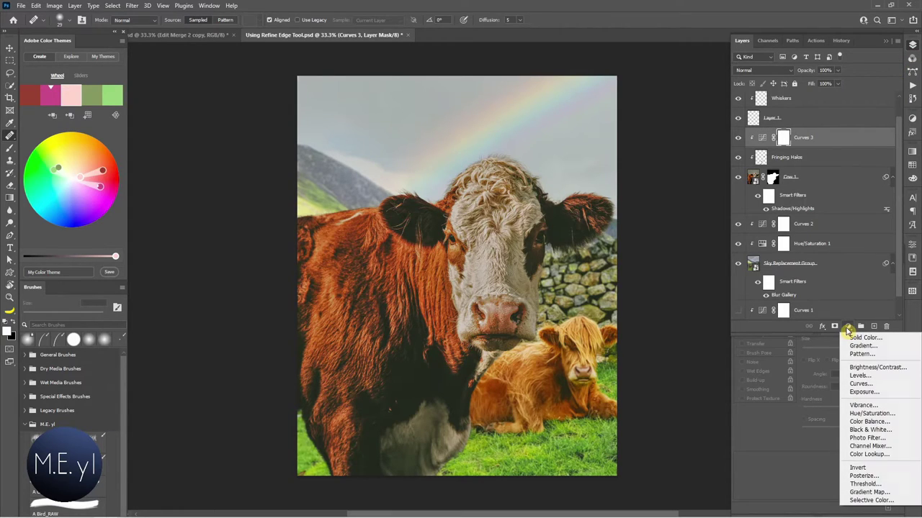
click(878, 481)
mouse_move(811, 325)
mouse_down()
mouse_move(763, 328)
mouse_move(852, 323)
mouse_move(838, 326)
mouse_up()
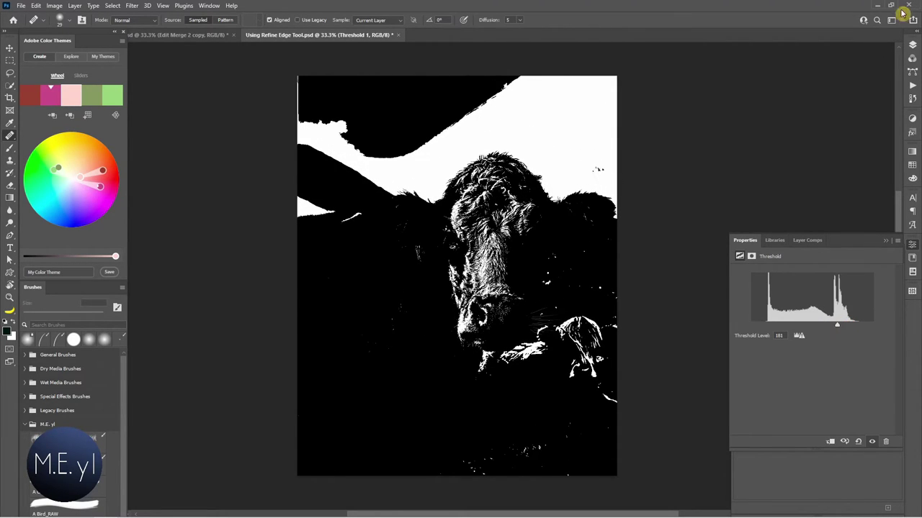
Step: Hide the Threshold 1 preview layer and compare the Curves 3 adjustment on and off
click(912, 46)
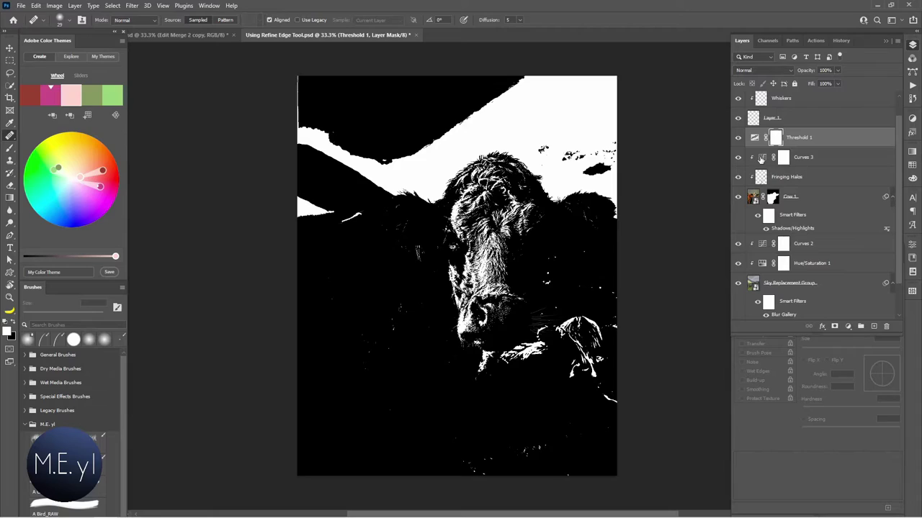
click(761, 160)
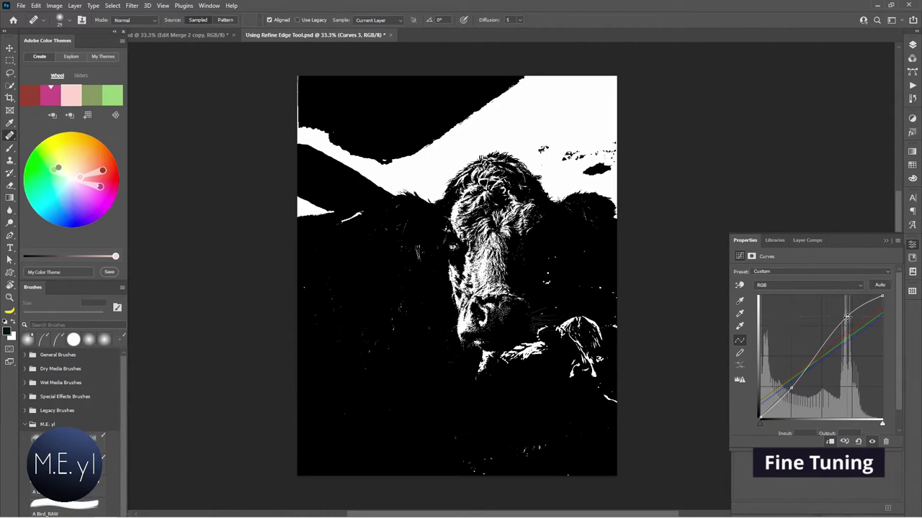
click(912, 45)
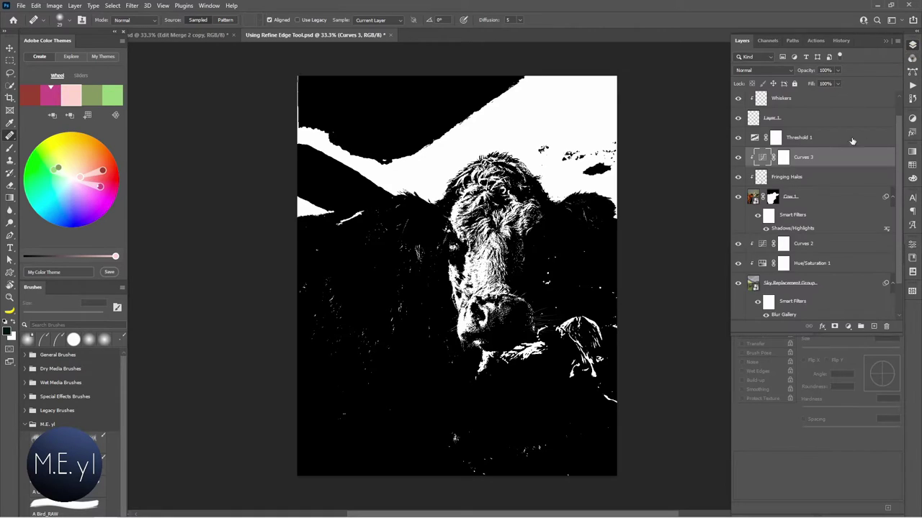
click(737, 138)
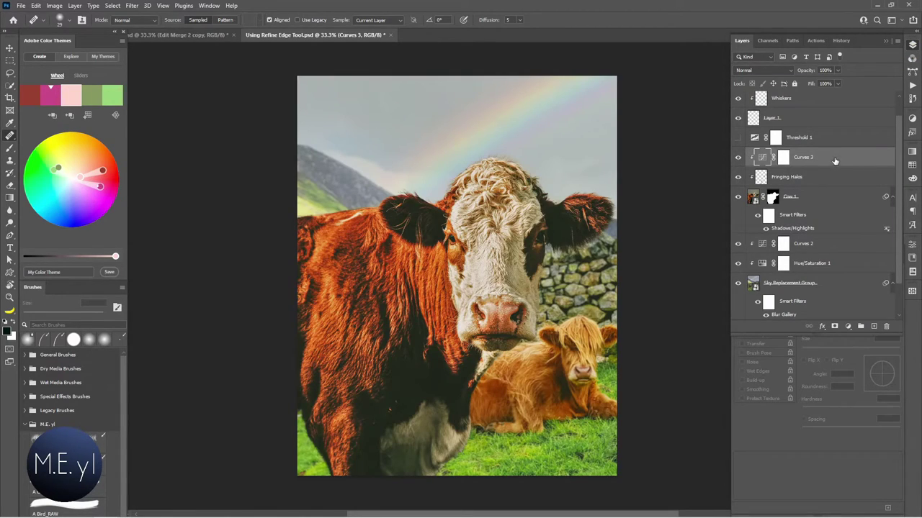
click(735, 158)
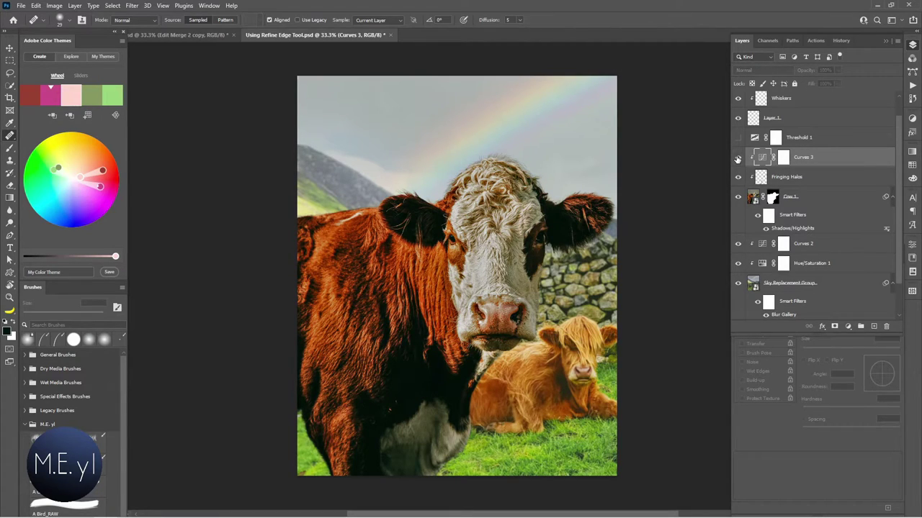
click(738, 158)
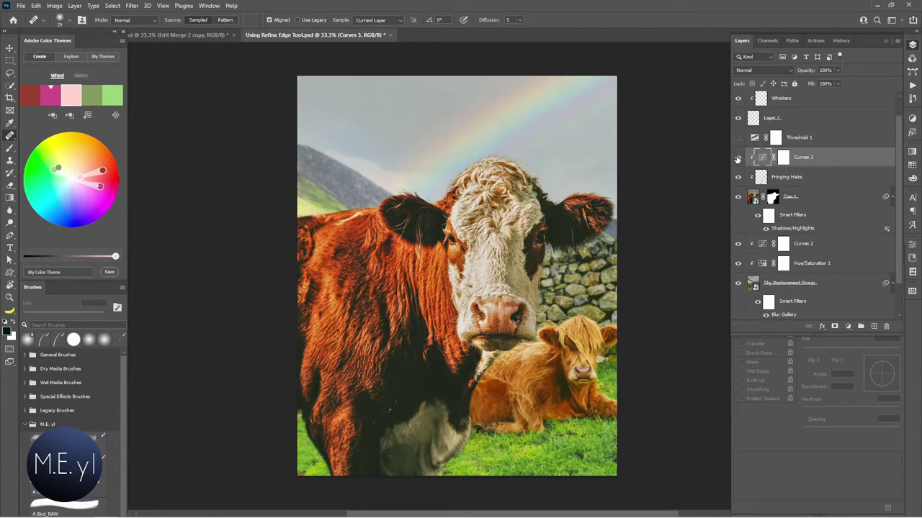
click(784, 157)
click(791, 282)
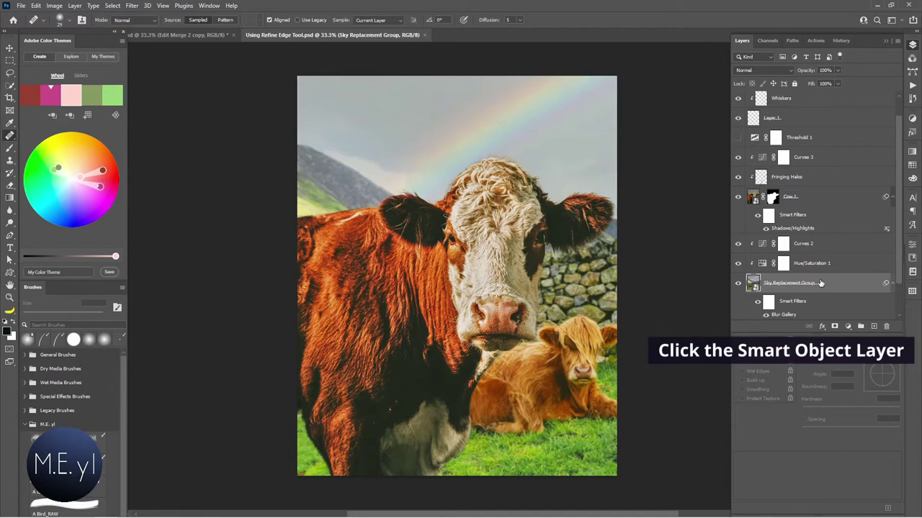
Step: Inside the Sky Replacement Group smart object, hide the old sky group and start Sky Replacement on Cow with Background
double_click(752, 283)
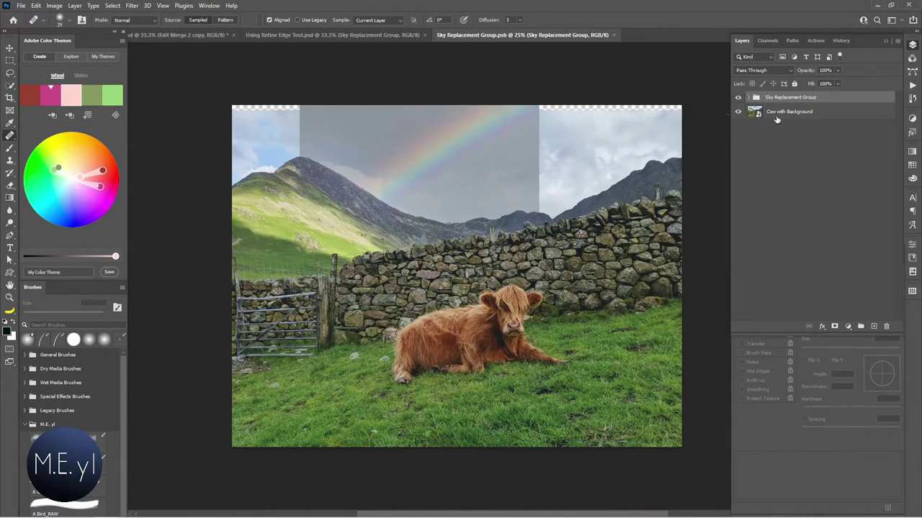
click(738, 97)
click(786, 112)
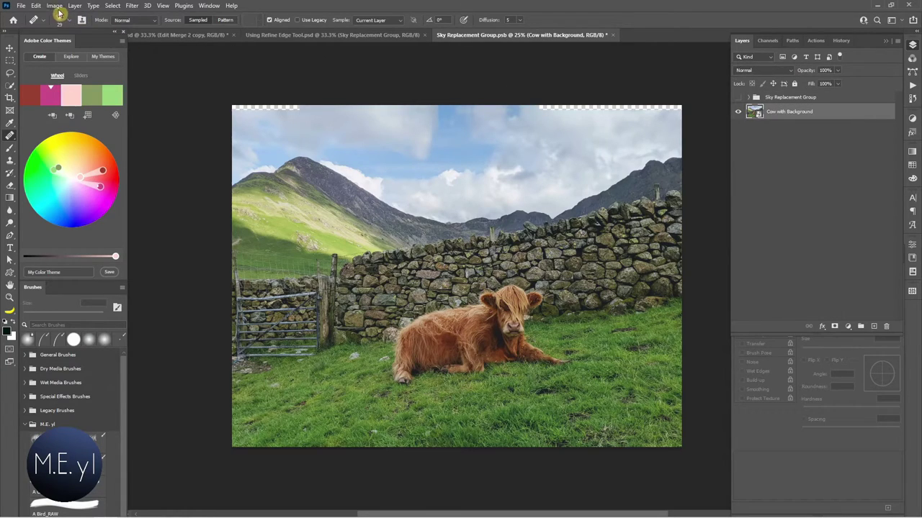
click(36, 6)
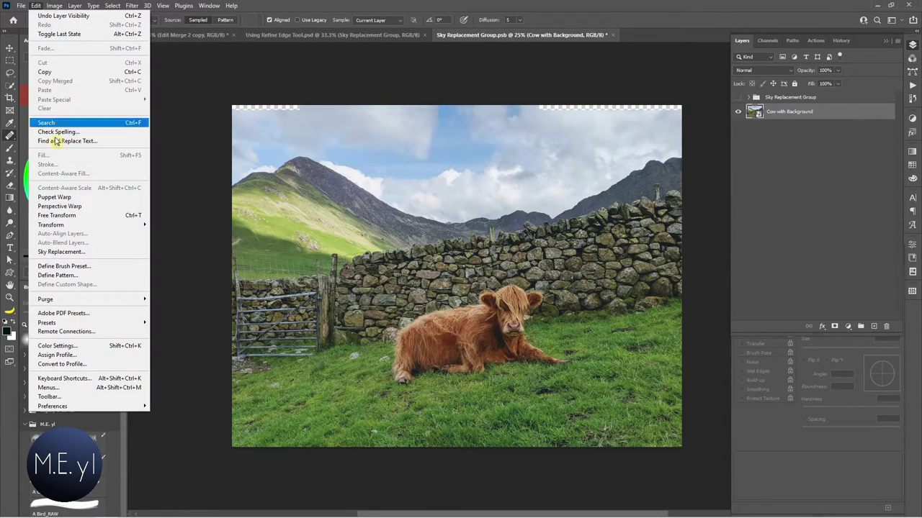
click(58, 252)
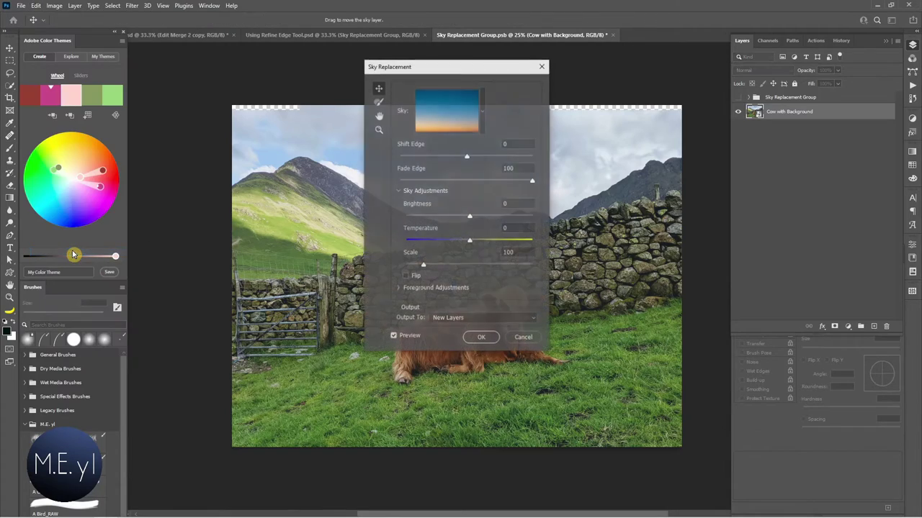
Step: Choose a cloudy preset from Blue Skies and output the replacement as new layers
drag(513, 70, 196, 97)
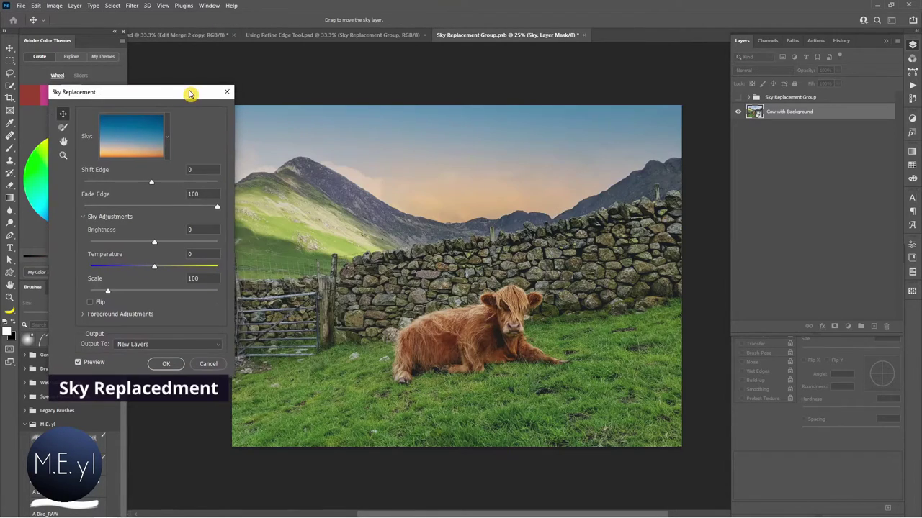
click(161, 143)
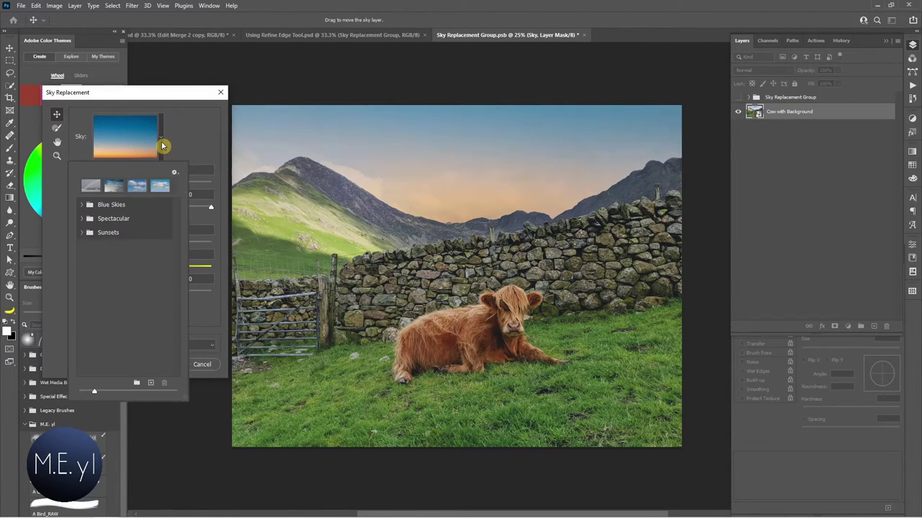
click(119, 206)
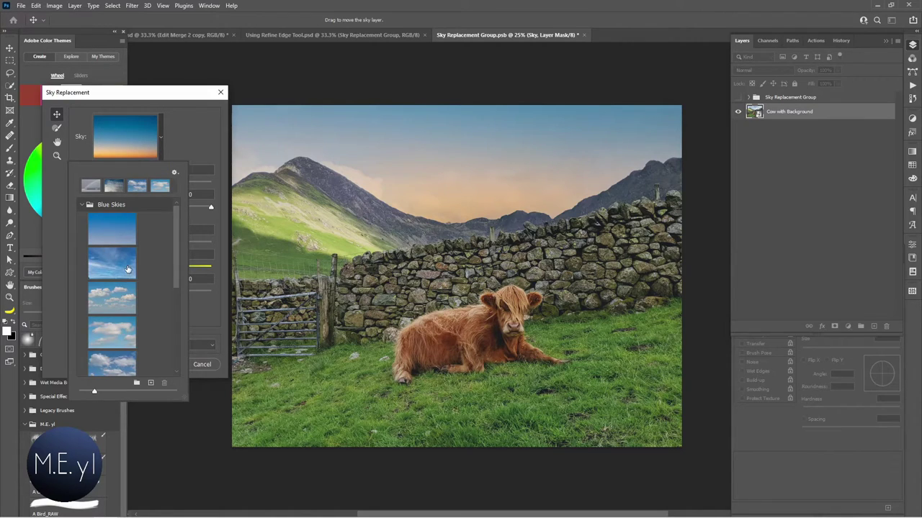
drag(177, 267, 176, 298)
click(120, 265)
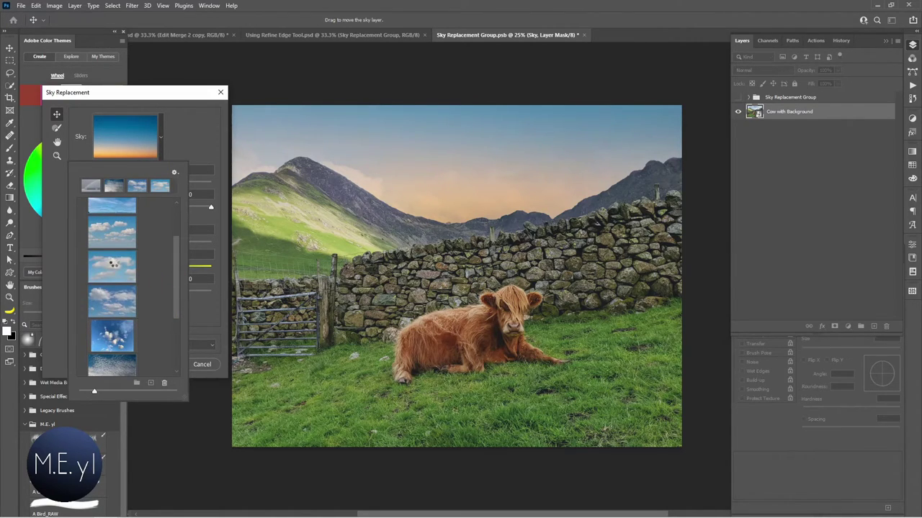
click(114, 301)
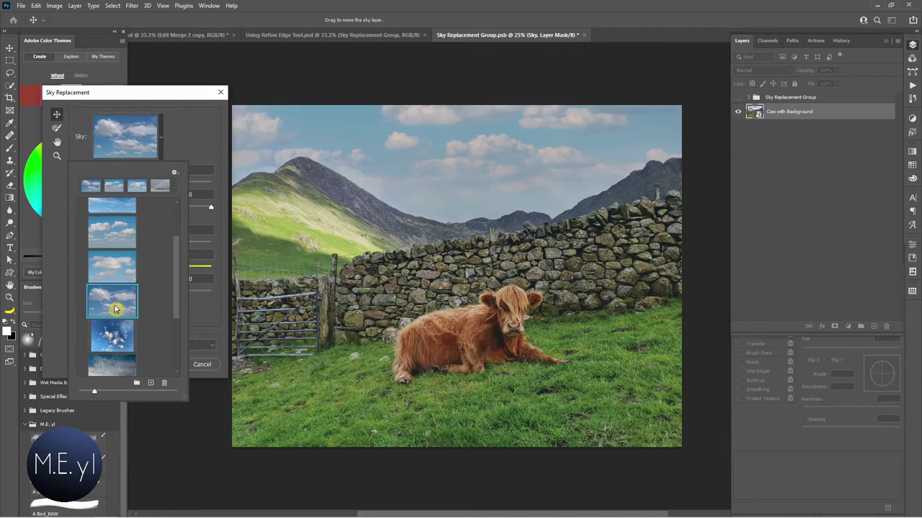
click(216, 139)
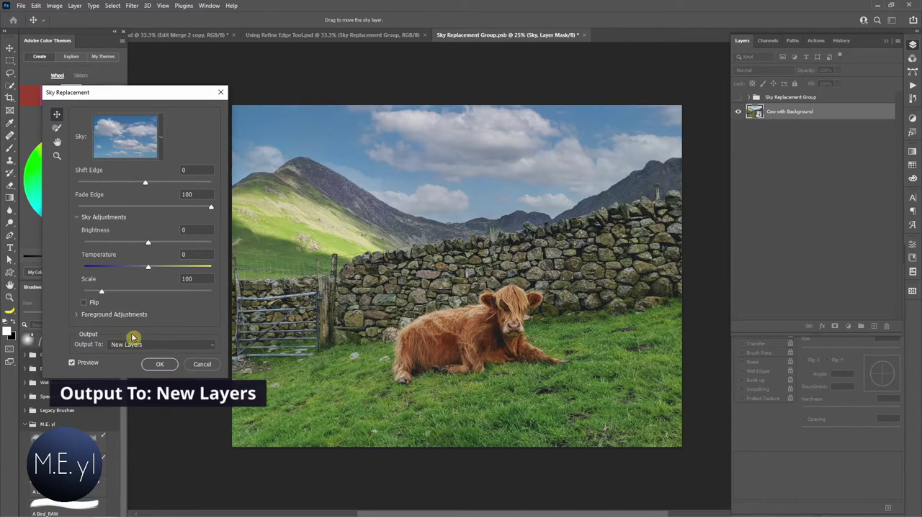
click(159, 364)
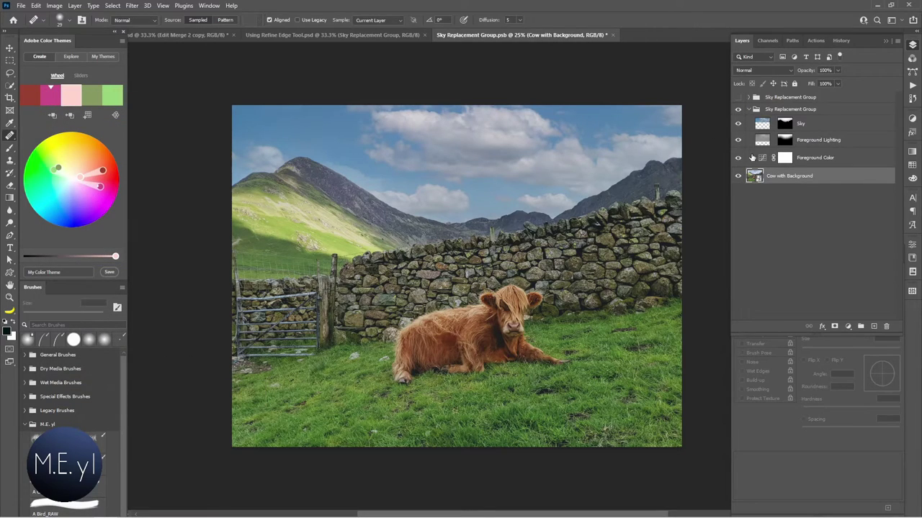
Step: Collapse the new sky group, save the smart object, and return to the composite
click(748, 109)
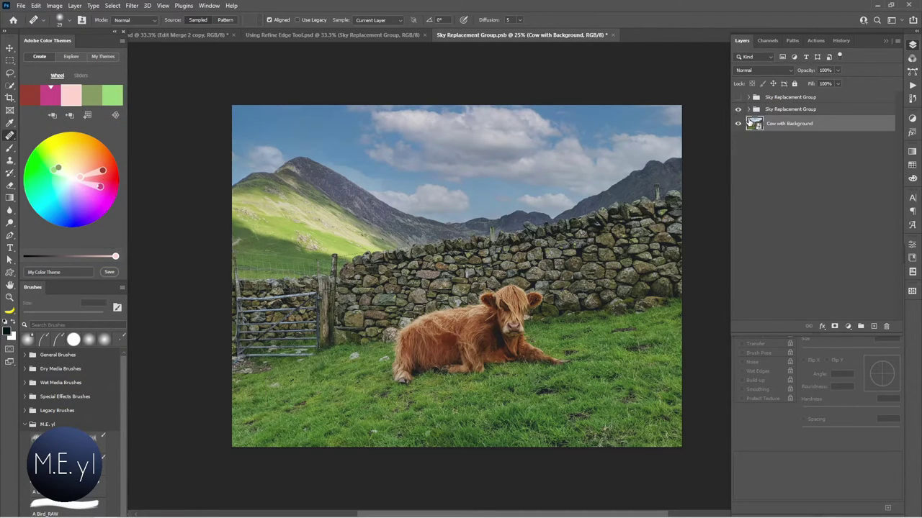
key(ctrl+s)
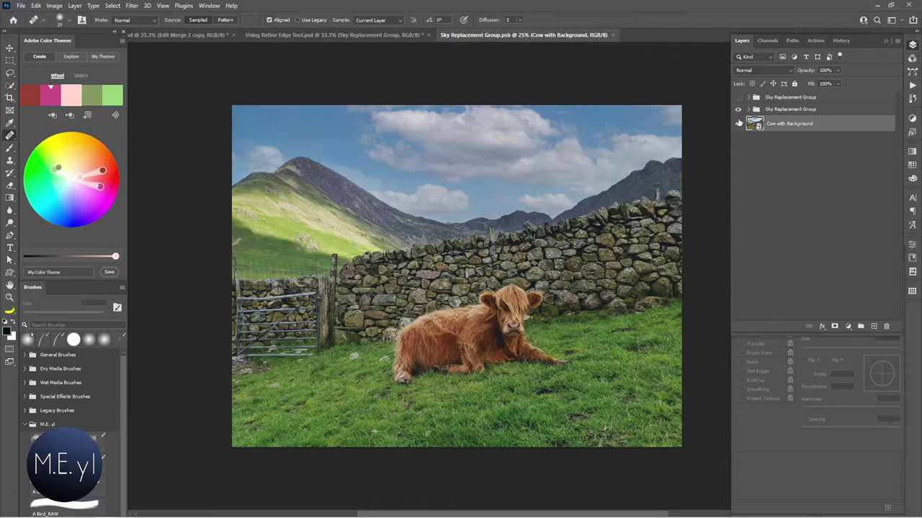
click(612, 35)
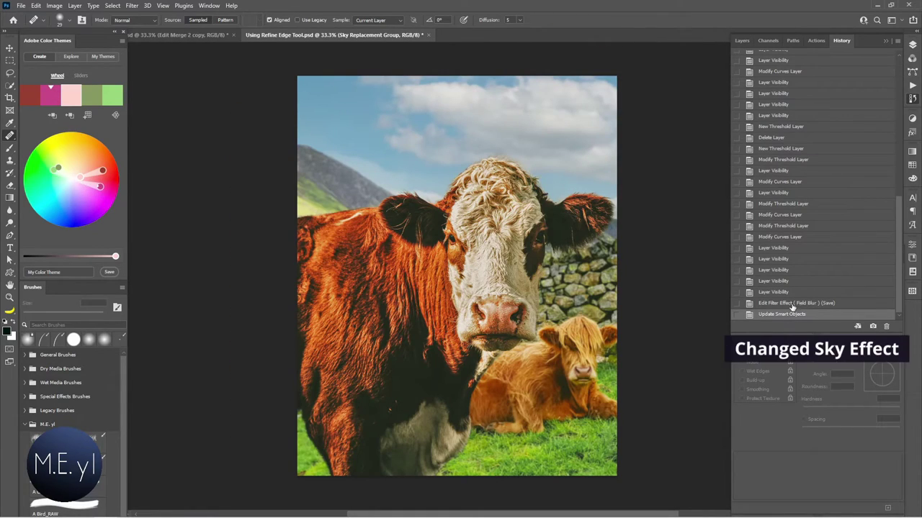
Step: Compare the earlier rainbow-sky state with the updated cloudy-sky version in History
click(791, 304)
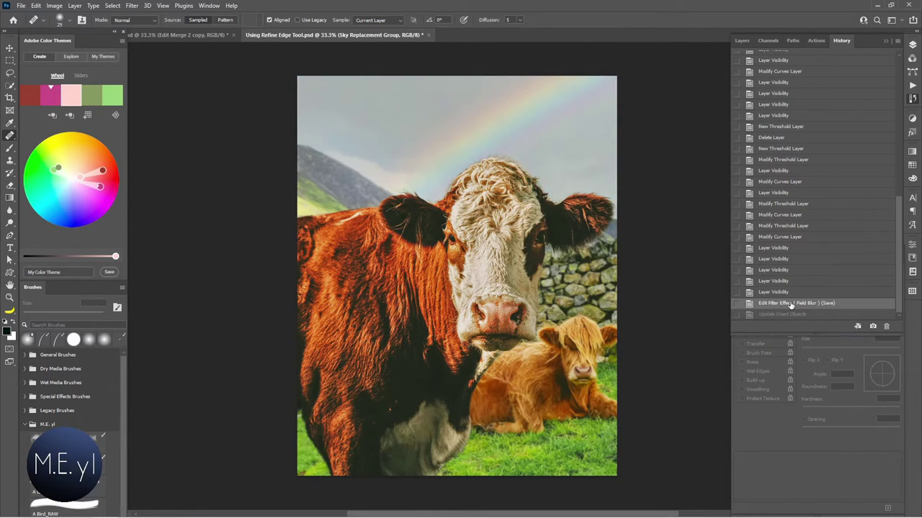
click(789, 315)
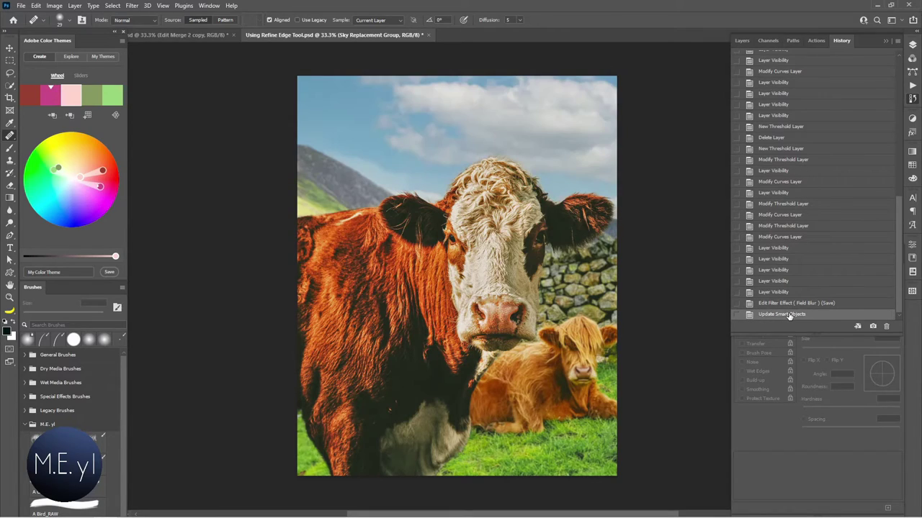
click(743, 41)
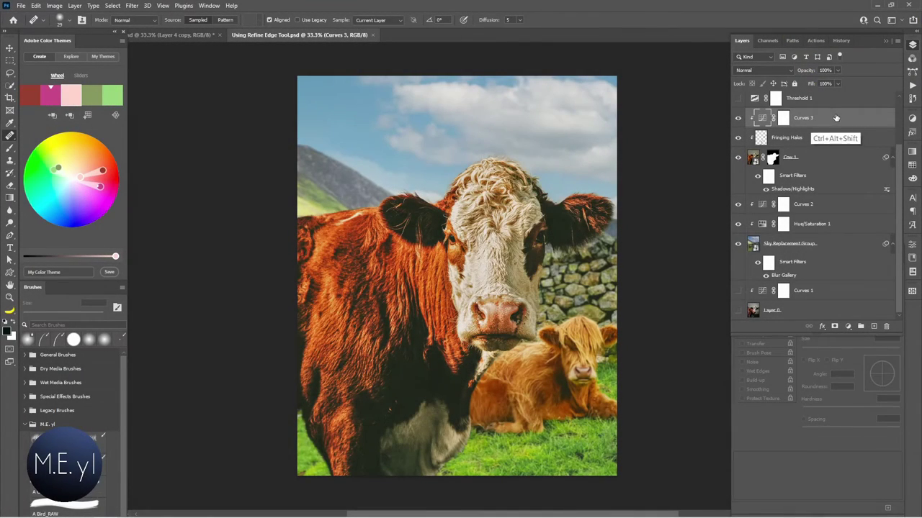
Step: Stamp all visible layers into a new layer named 'Merged' and convert it to a smart object
key(ctrl+shift+alt+e)
double_click(775, 117)
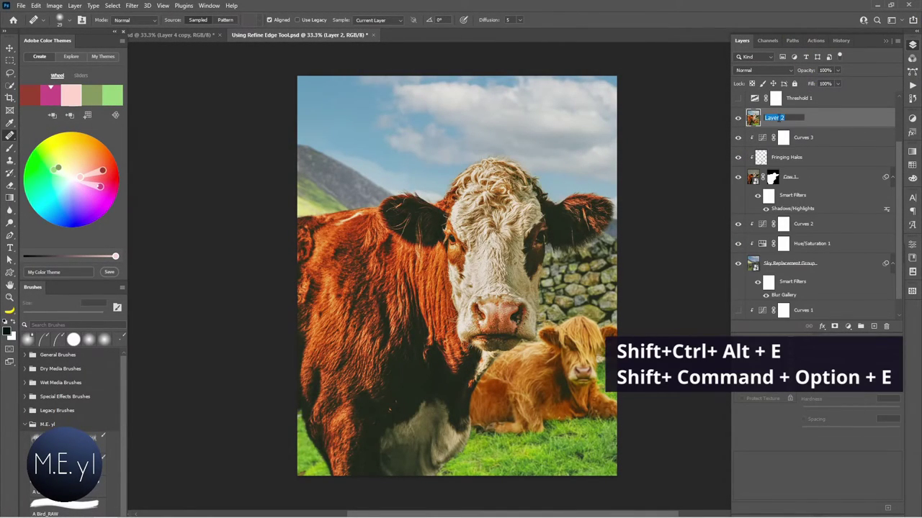
text(Merged)
key(Return)
right_click(787, 118)
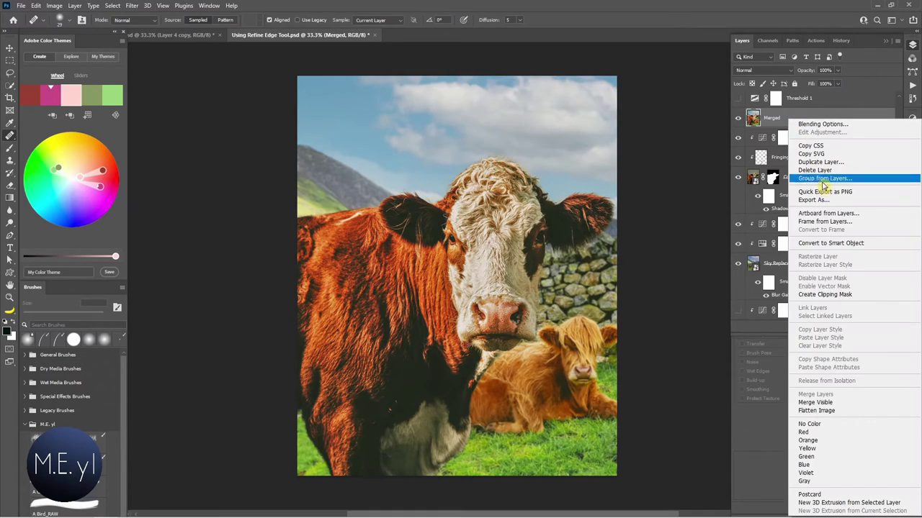
click(840, 242)
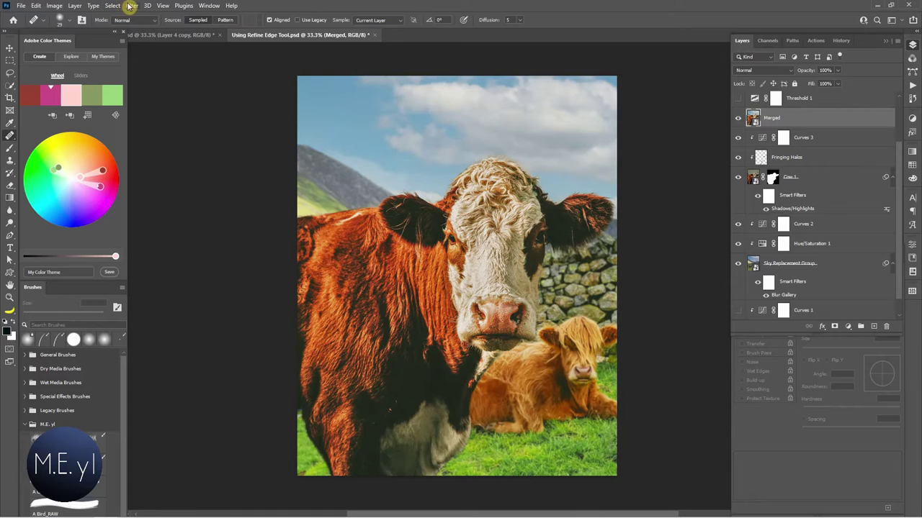
click(131, 5)
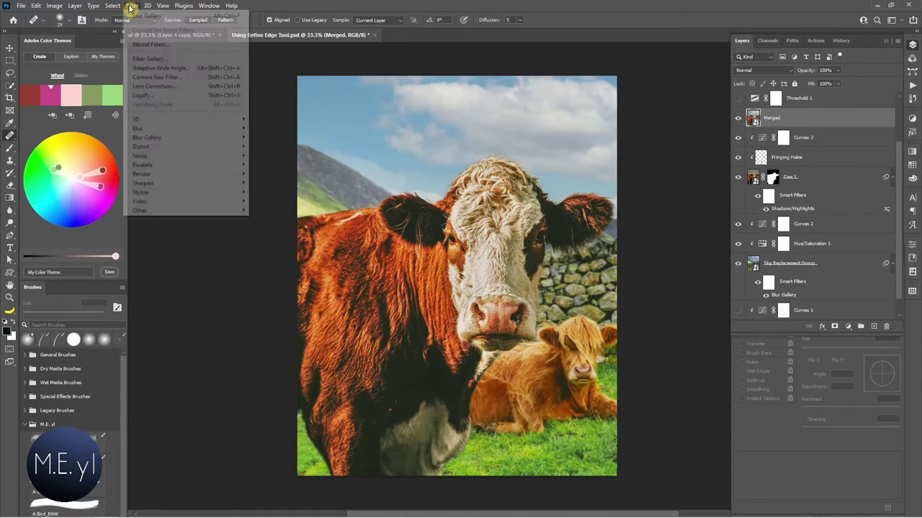
Step: In Camera Raw, add slight warmth and exposure, lift shadows, and boost texture, clarity and dehaze
click(162, 80)
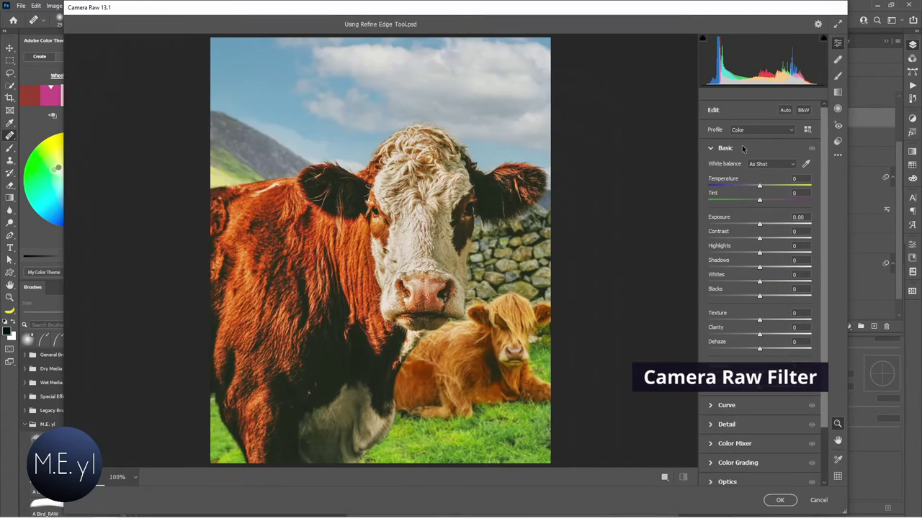
drag(758, 199, 760, 186)
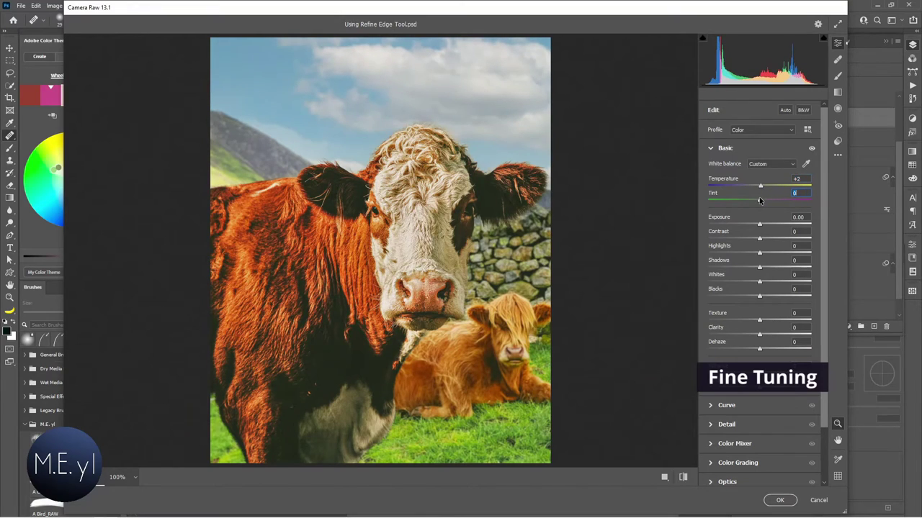
mouse_move(759, 220)
mouse_down()
mouse_move(768, 253)
mouse_move(754, 268)
mouse_move(770, 270)
mouse_up()
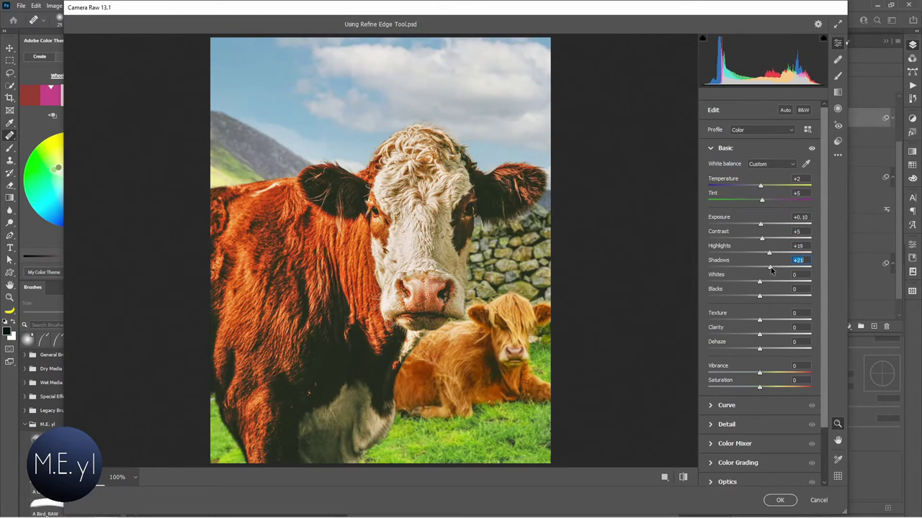
mouse_move(759, 319)
mouse_down()
mouse_move(771, 322)
mouse_move(766, 351)
mouse_up()
drag(759, 373, 765, 372)
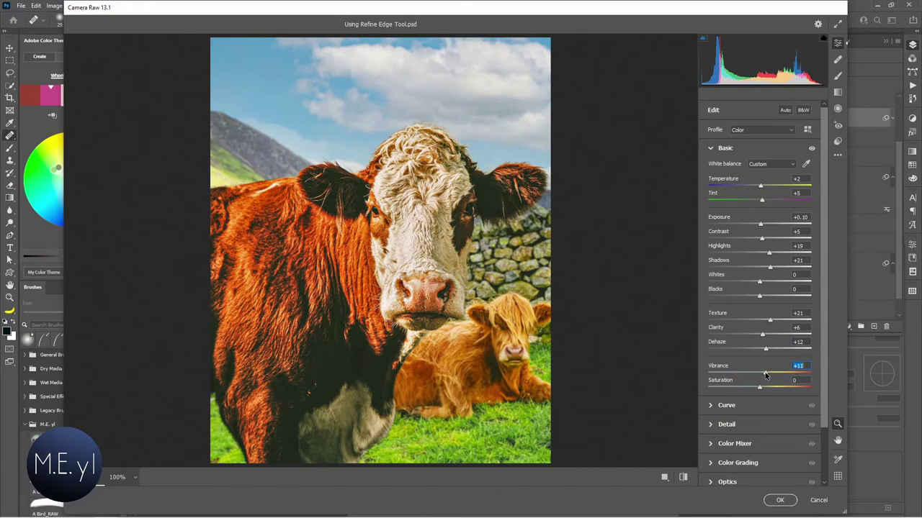
scroll(743, 407, down, 2)
Step: Try an Optics lens-distortion bulge, then reset Distortion to 0
click(743, 416)
mouse_move(748, 266)
mouse_down()
mouse_move(739, 267)
mouse_move(753, 268)
mouse_up()
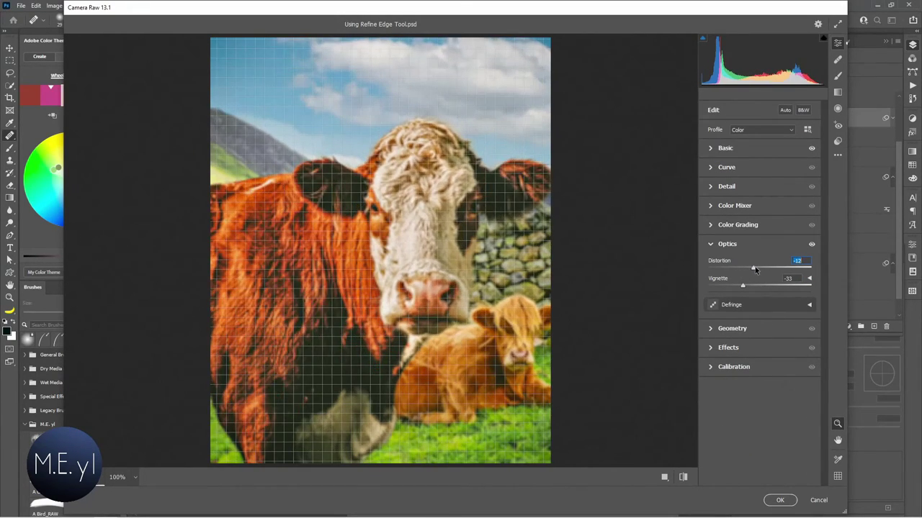
click(665, 476)
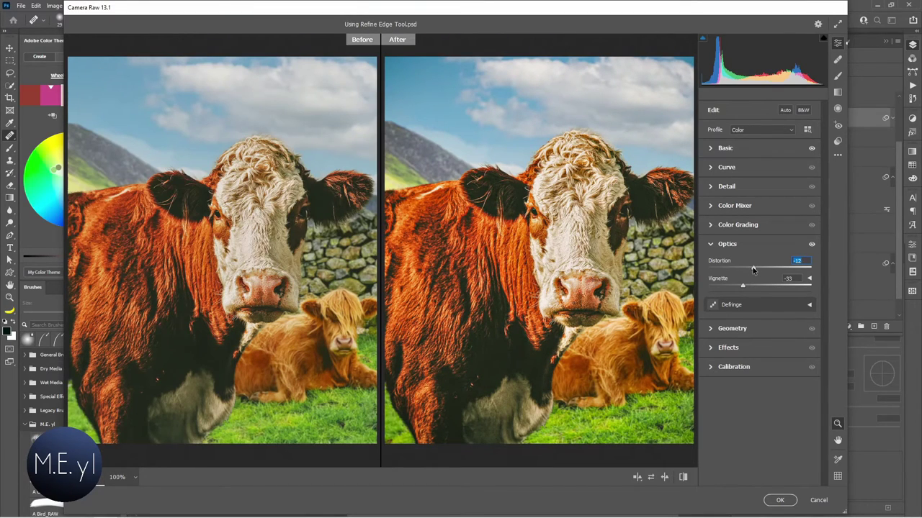
drag(753, 269, 734, 268)
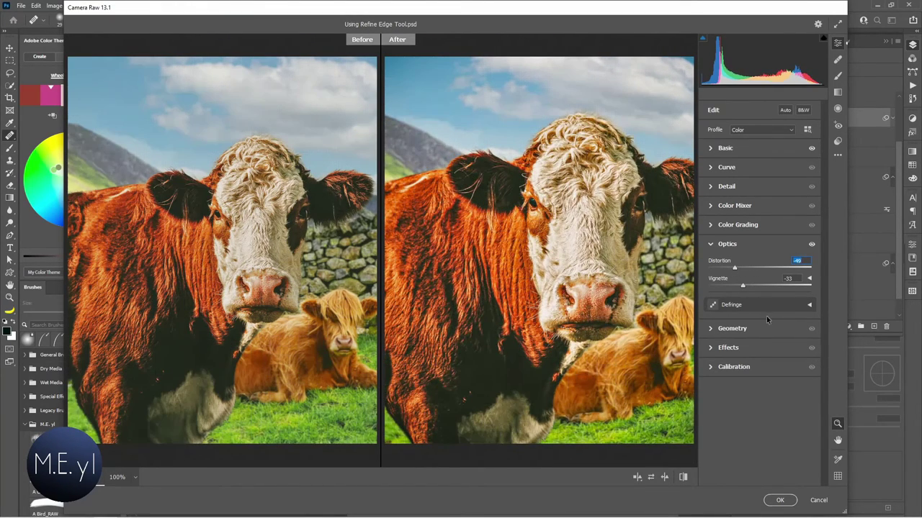
text(0)
key(Return)
Step: Add grain 22 and a darkening vignette in Effects, then apply the filter
click(711, 347)
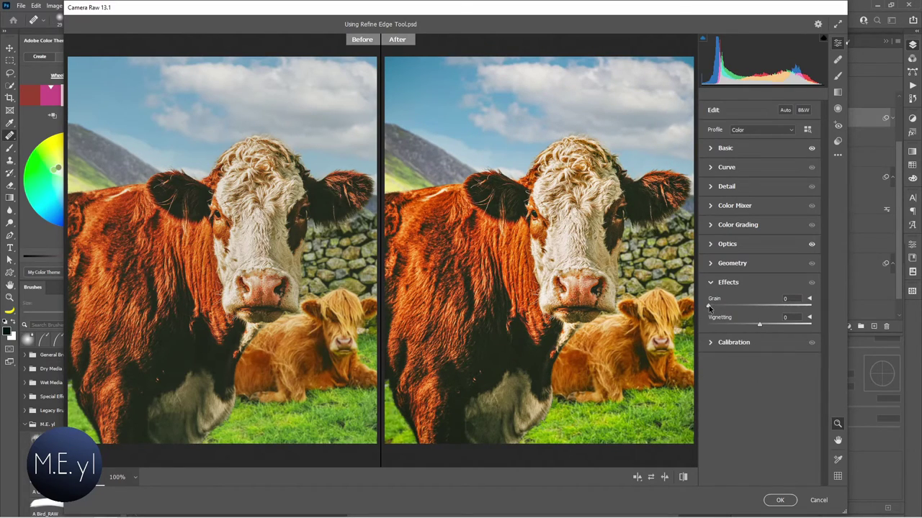
mouse_move(709, 305)
mouse_down()
mouse_move(730, 306)
mouse_move(750, 328)
mouse_up()
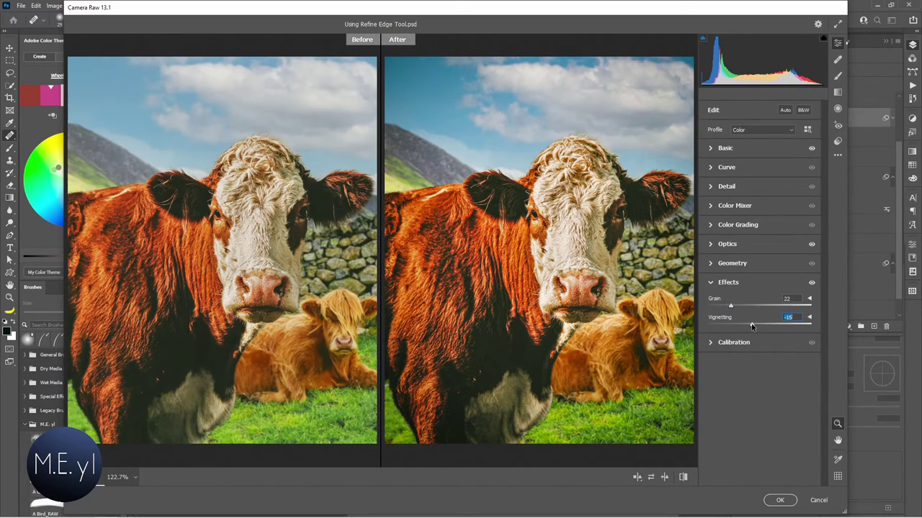
click(781, 501)
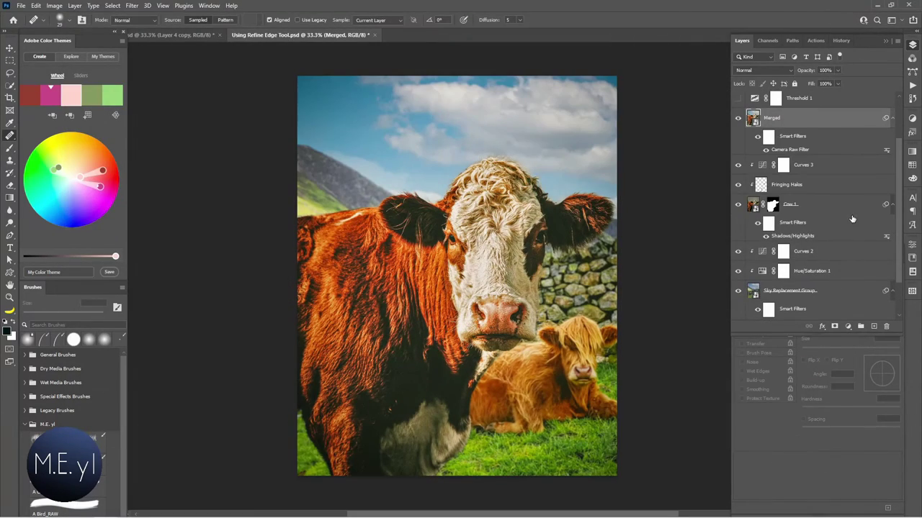
Step: Lower the Camera Raw Filter's blending opacity on the Merged layer to 60%
click(758, 137)
double_click(886, 151)
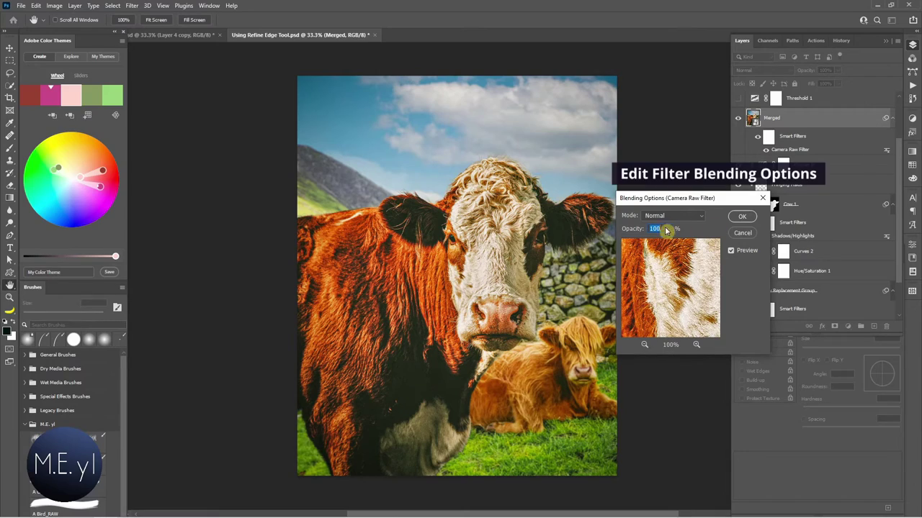
drag(636, 229, 631, 230)
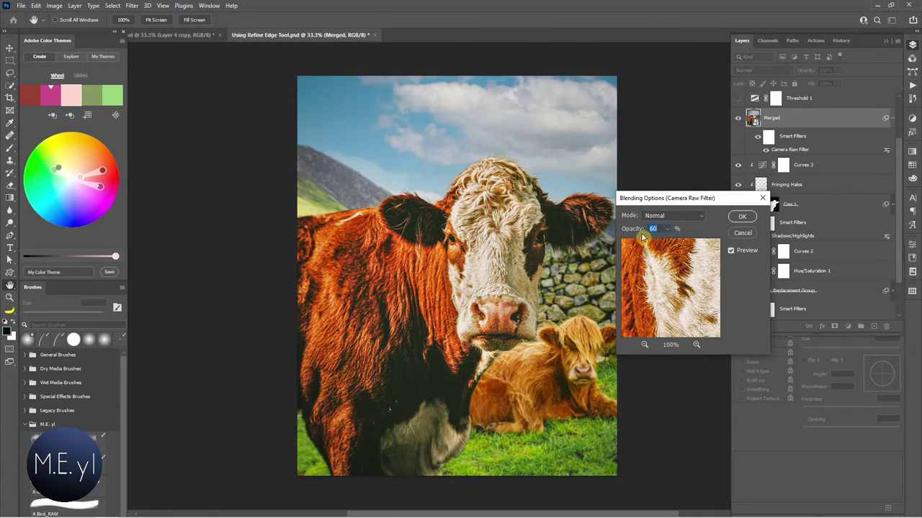
click(742, 216)
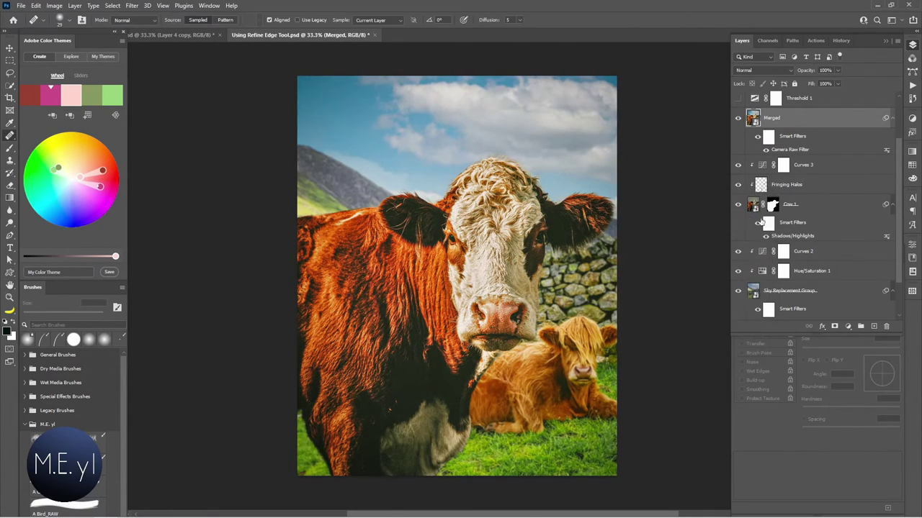
click(757, 137)
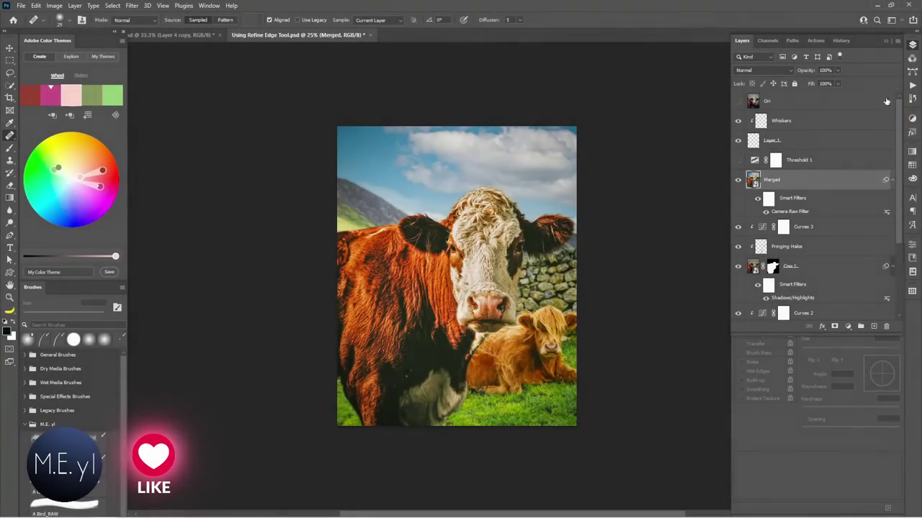
click(738, 101)
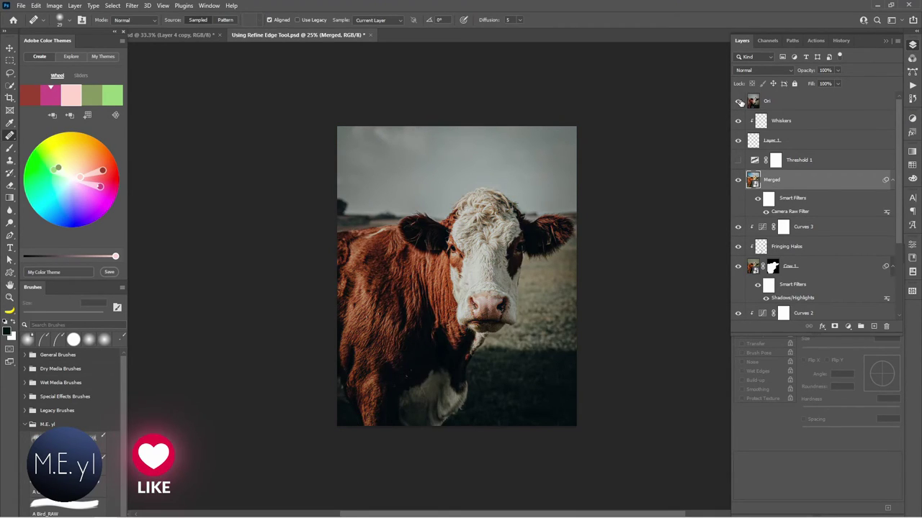
click(738, 102)
click(738, 101)
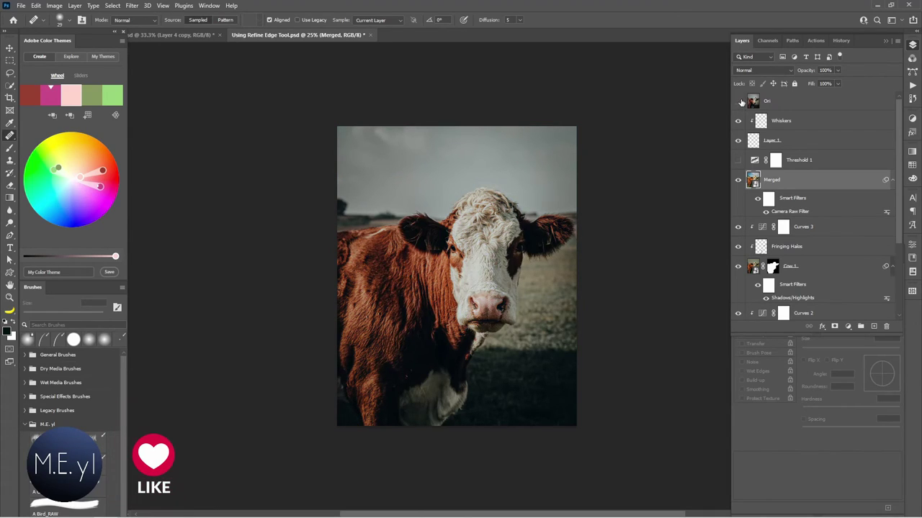
click(738, 102)
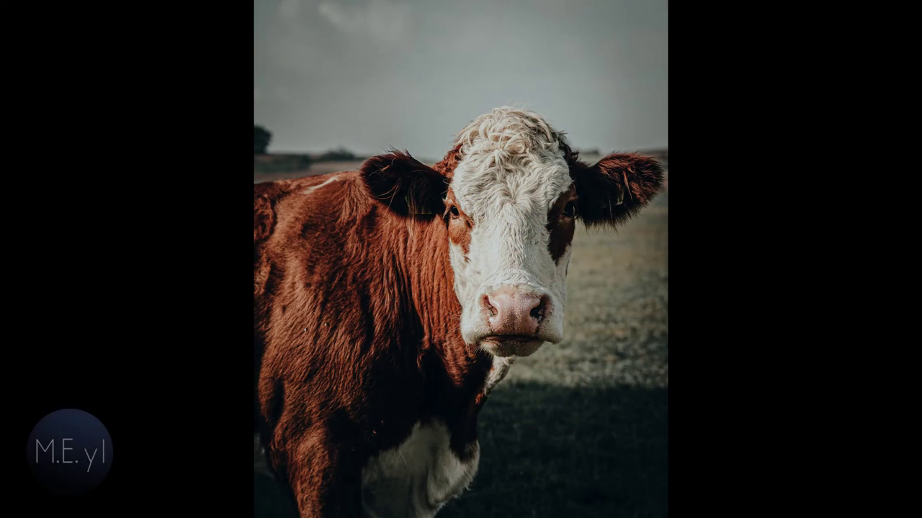